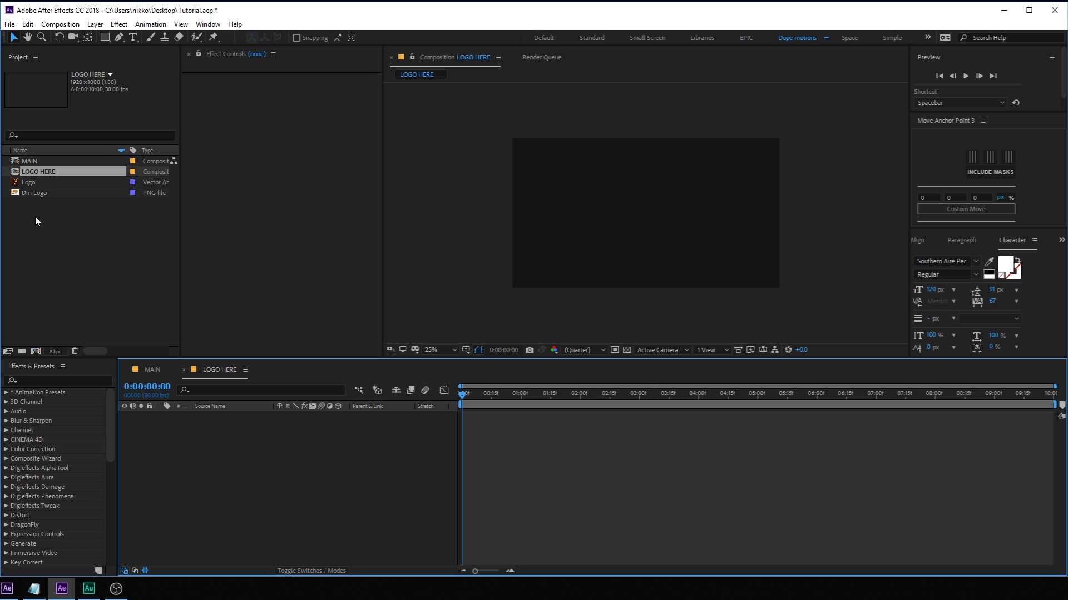
# Add Dm Logo to the LOGO HERE composition with preview refresh enabled, and set its scale to 120%
pyautogui.moveTo(35, 193); pyautogui.dragTo(189, 470)
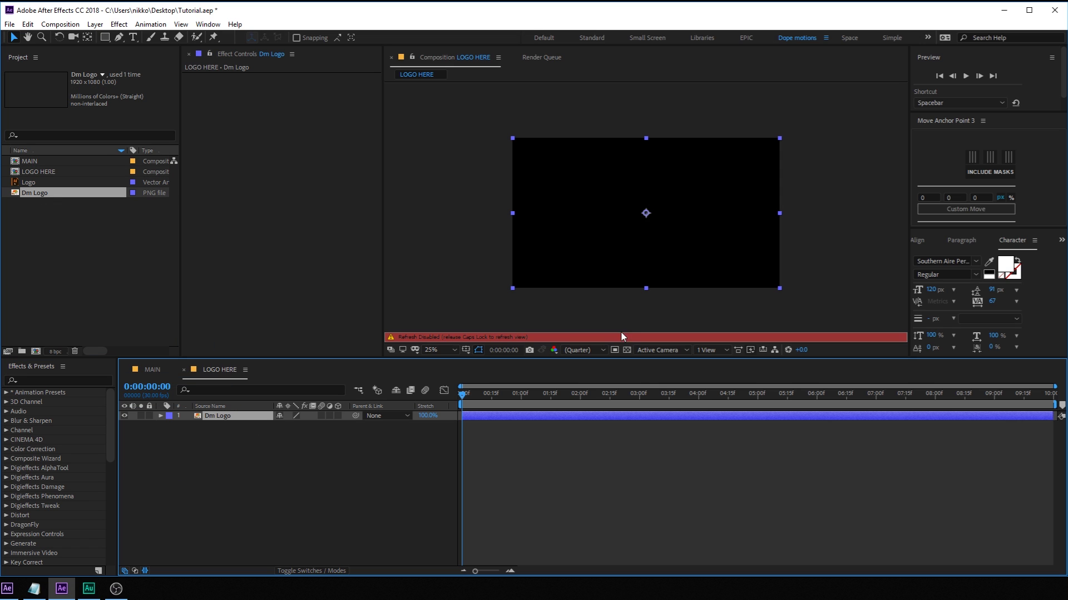
pyautogui.press('capslock')
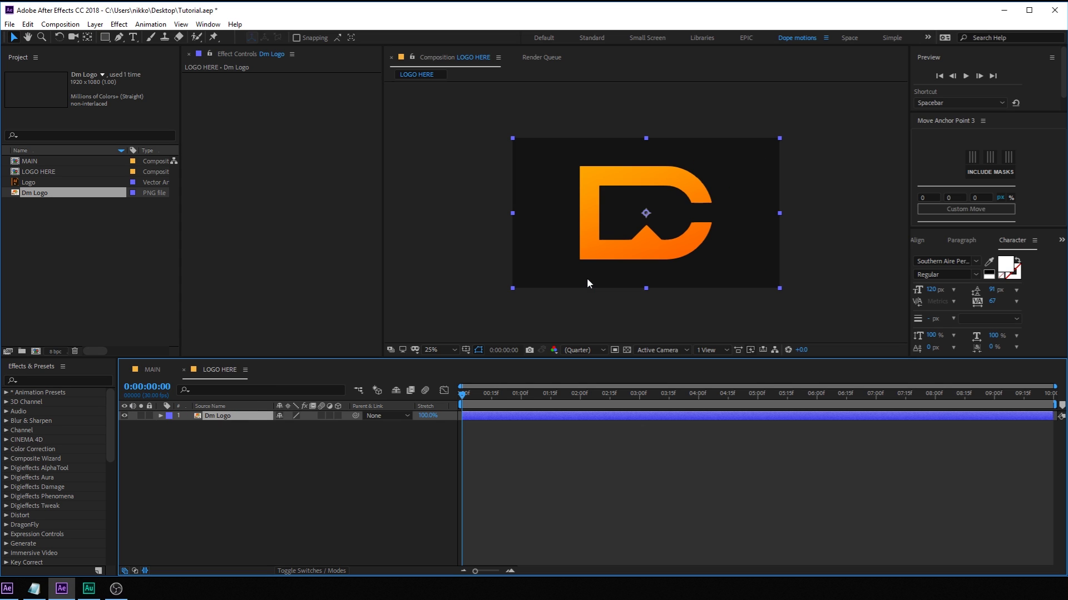
pyautogui.press('s')
pyautogui.click(309, 426)
pyautogui.write('120')
pyautogui.press('Return')
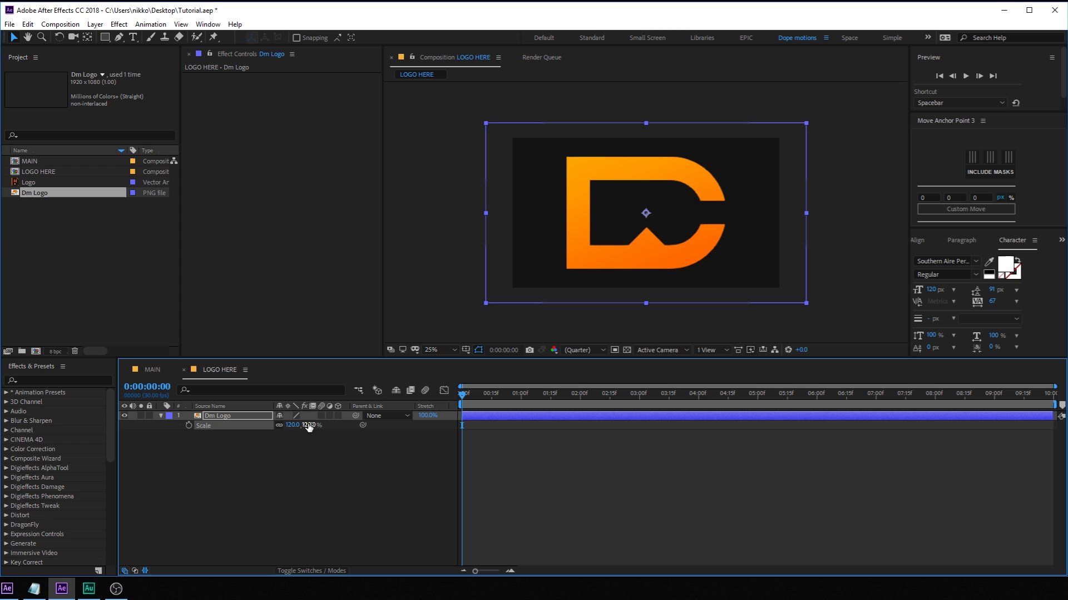
pyautogui.click(305, 488)
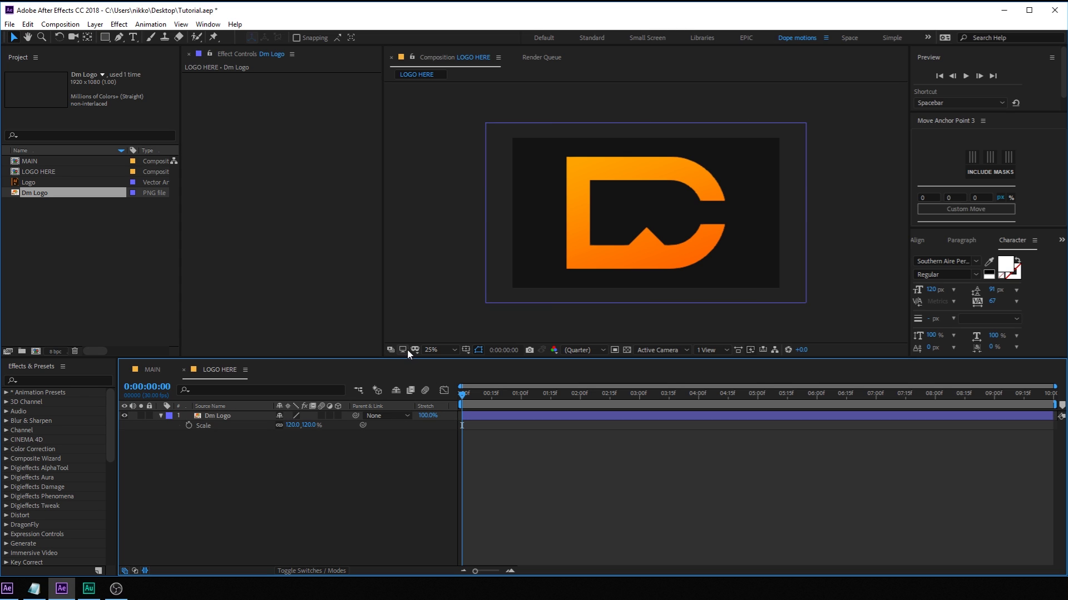
# Display the title/action safe guides over the composition and check the logo's fit against them
pyautogui.click(467, 350)
pyautogui.click(489, 370)
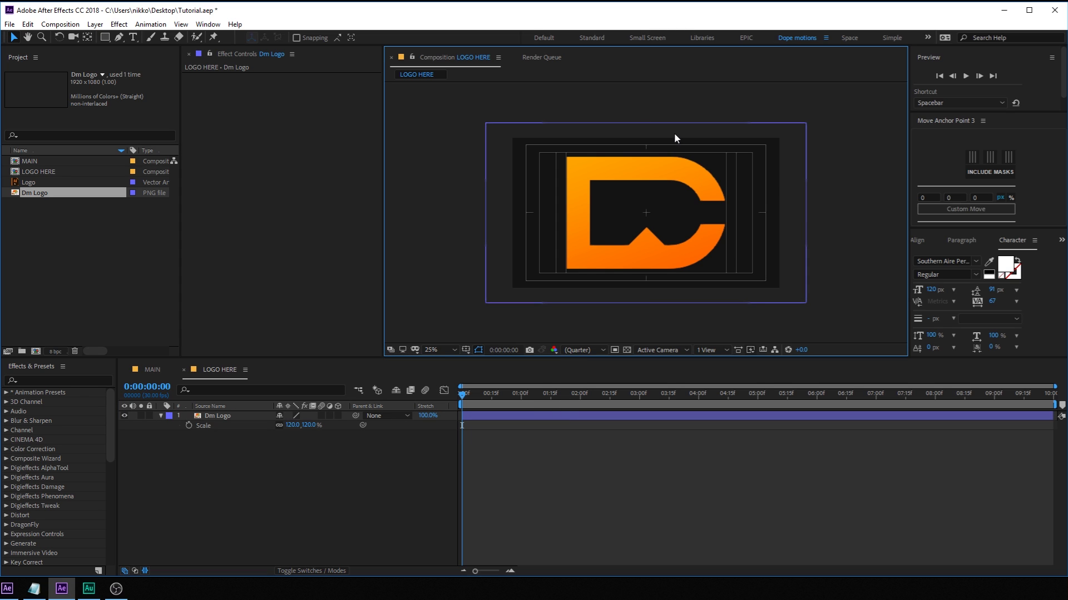
pyautogui.scroll(2, 674, 138)
pyautogui.scroll(-2, 611, 168)
pyautogui.scroll(2, 625, 184)
pyautogui.scroll(-2, 634, 203)
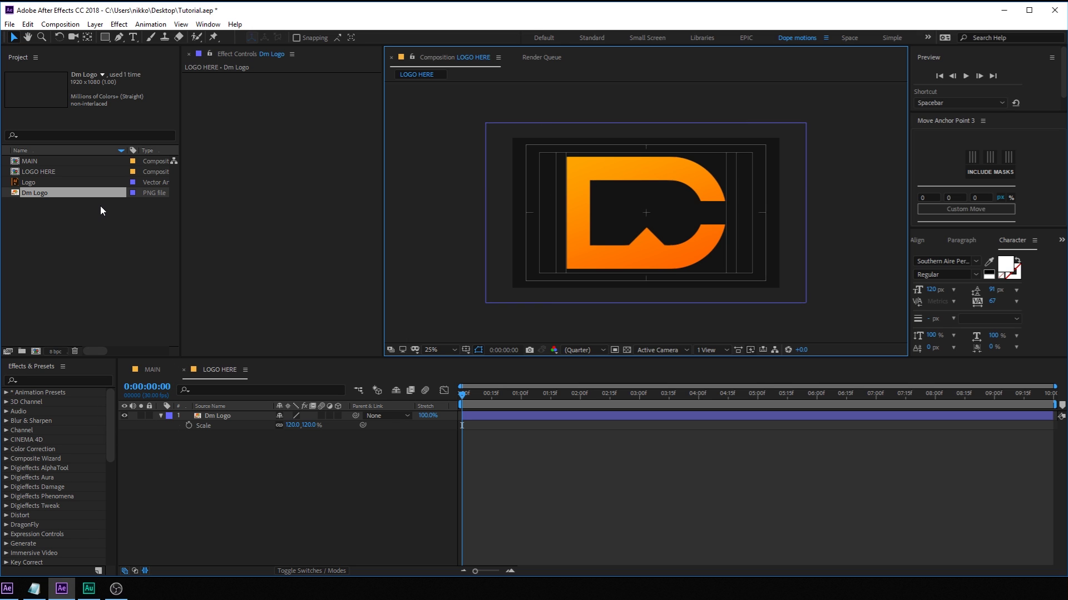
# Create a new composition from LOGO HERE and rename it Logo Stroke
pyautogui.click(39, 227)
pyautogui.moveTo(35, 175); pyautogui.dragTo(36, 351)
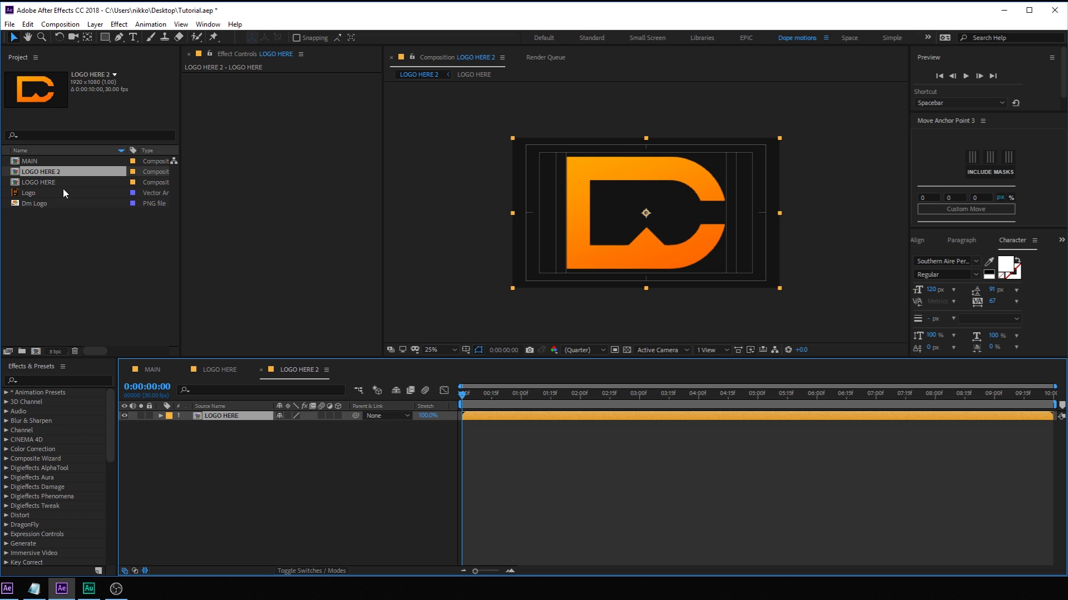
pyautogui.click(54, 175)
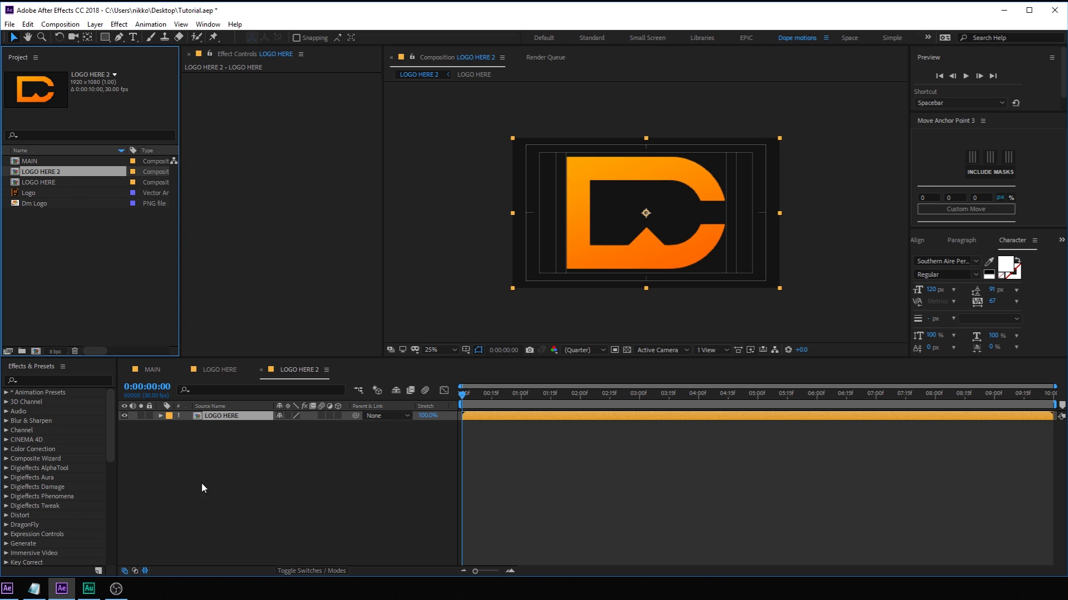
pyautogui.click(226, 489)
pyautogui.hotkey('ctrl', 'k')
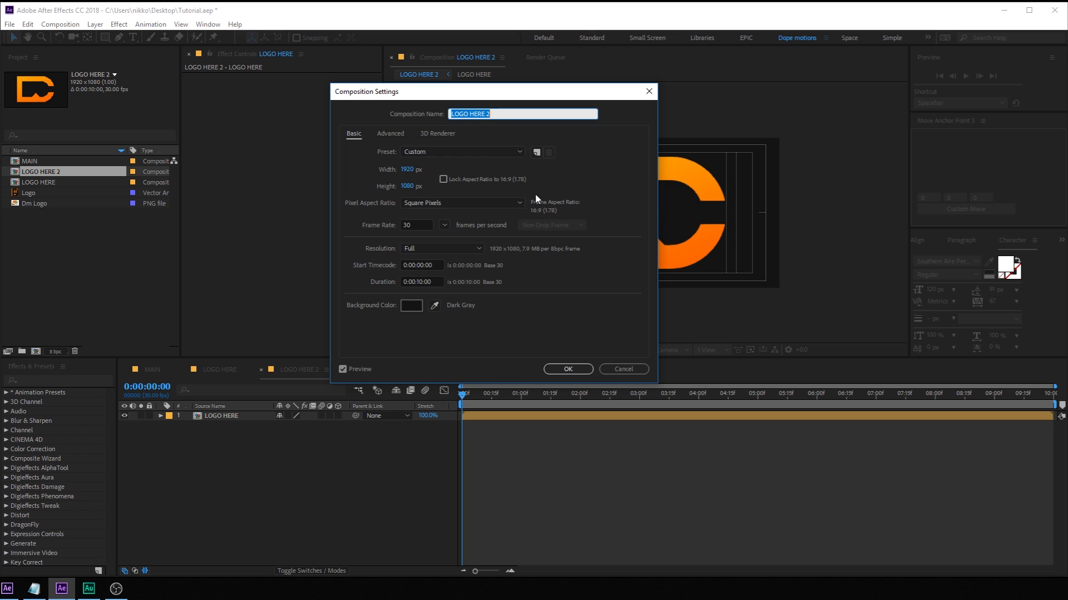
pyautogui.write('Logo Stroke')
pyautogui.press('Return')
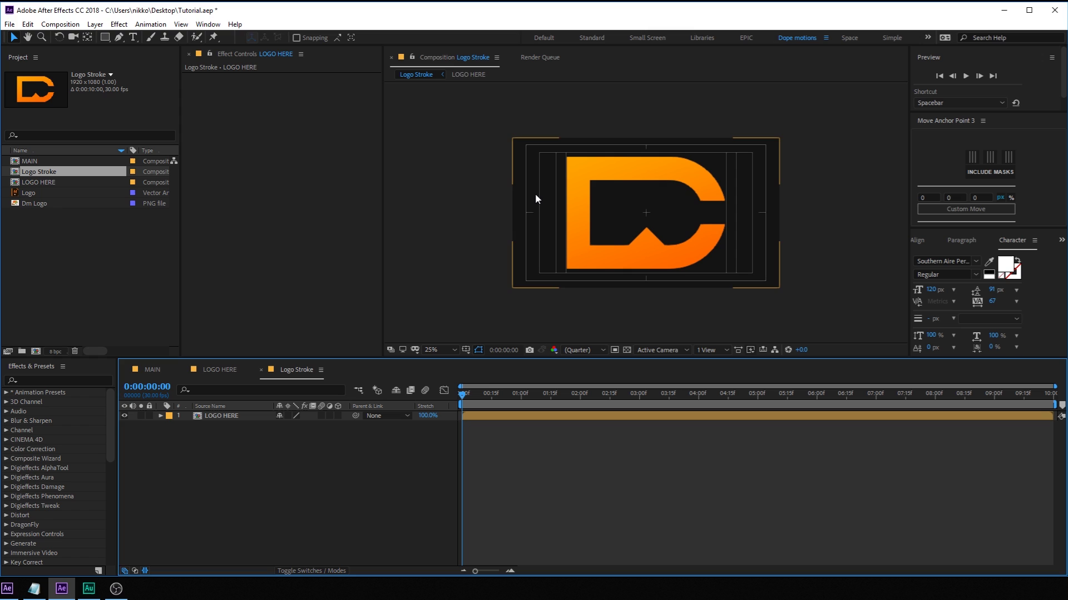
# Apply a Stroke layer style to the LOGO HERE layer in the Logo Stroke composition
pyautogui.click(233, 416)
pyautogui.click(95, 24)
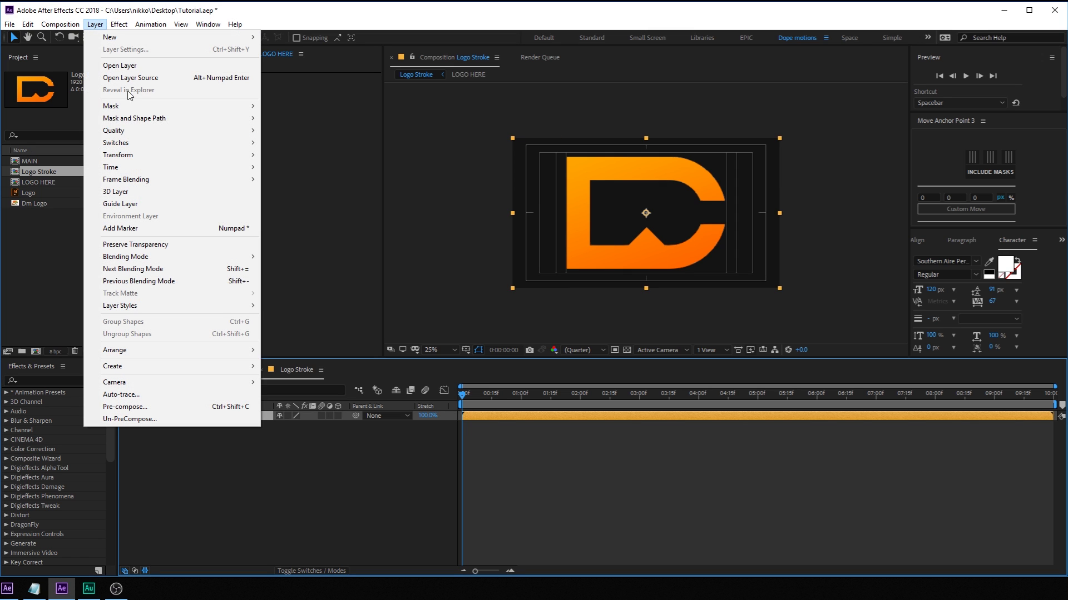
pyautogui.moveTo(206, 314)
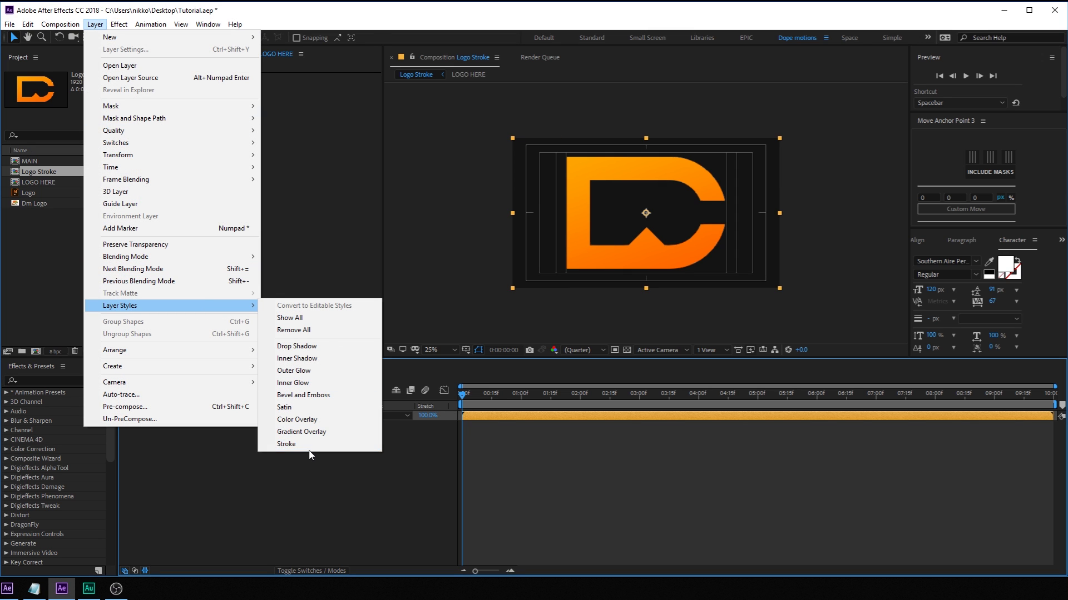
pyautogui.click(349, 445)
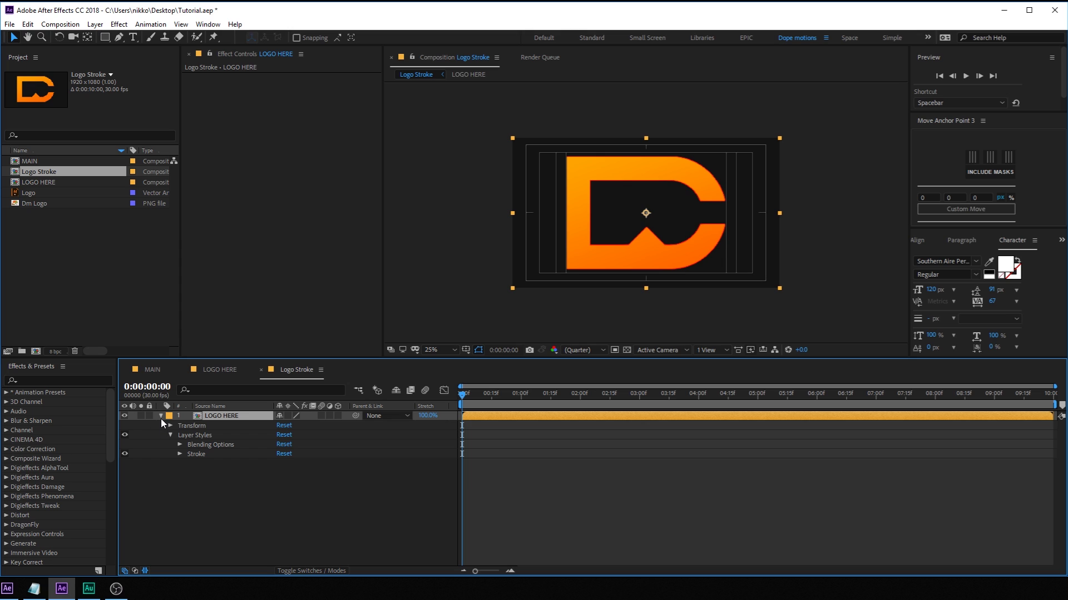
# Set the LOGO HERE layer's stroke size to 15 and its position to Inside, then collapse the layer
pyautogui.click(179, 454)
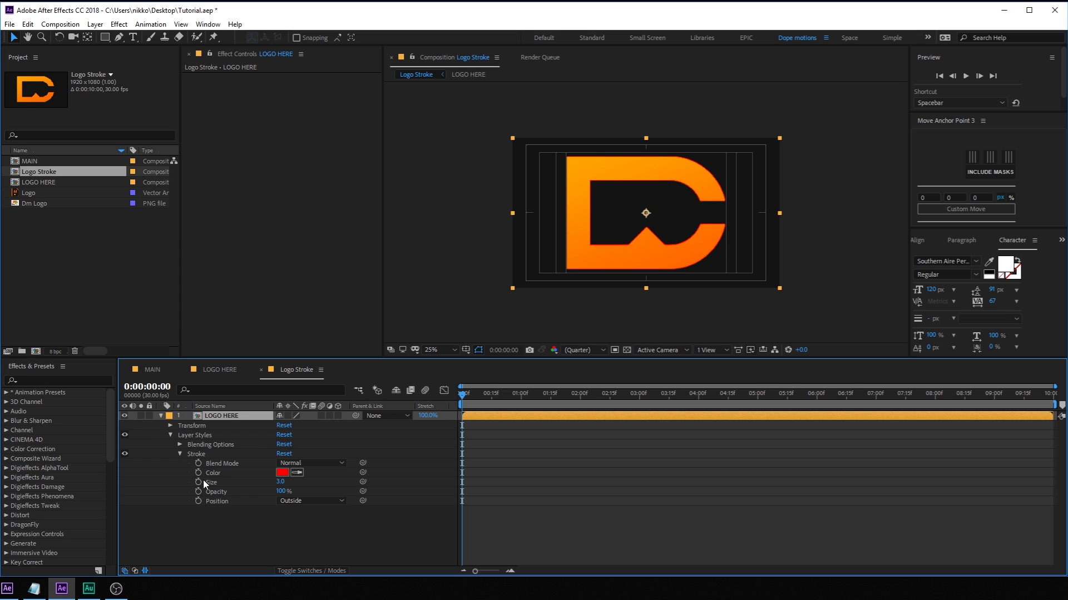
pyautogui.click(280, 482)
pyautogui.write('15')
pyautogui.press('Return')
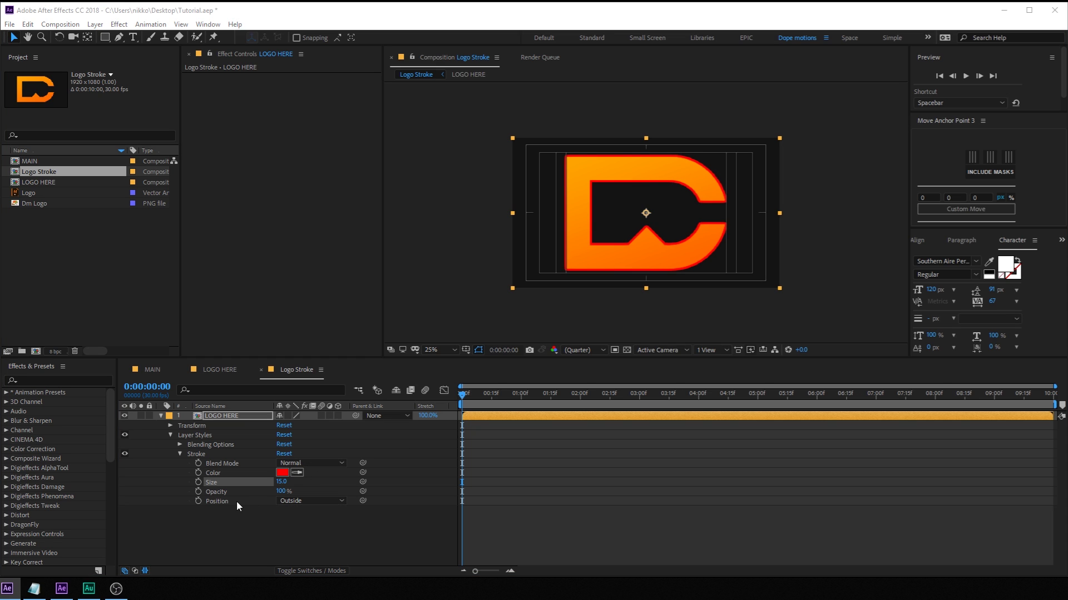
pyautogui.click(319, 507)
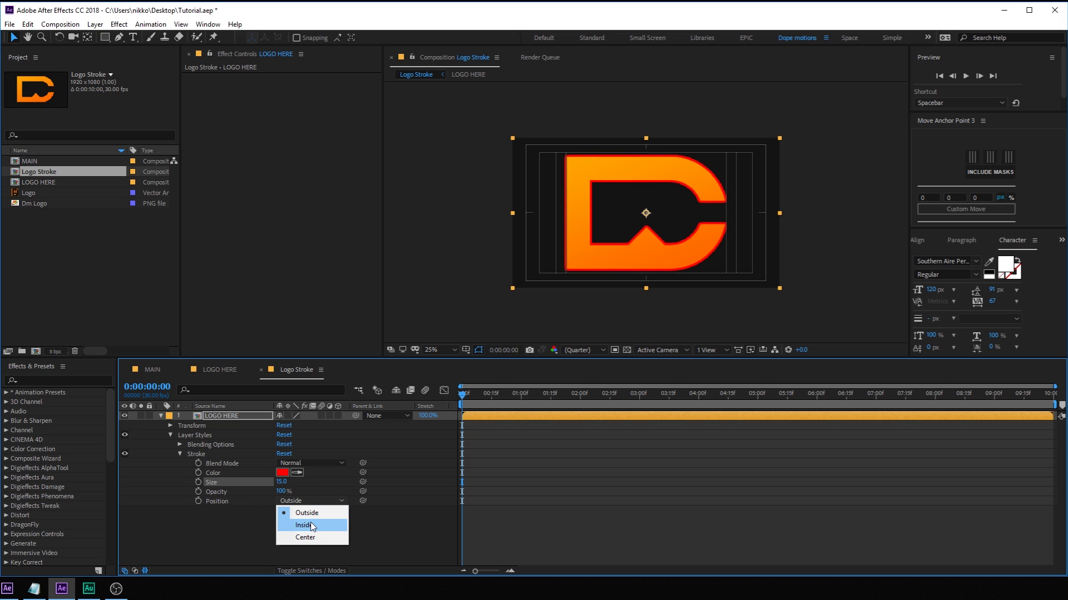
pyautogui.click(310, 523)
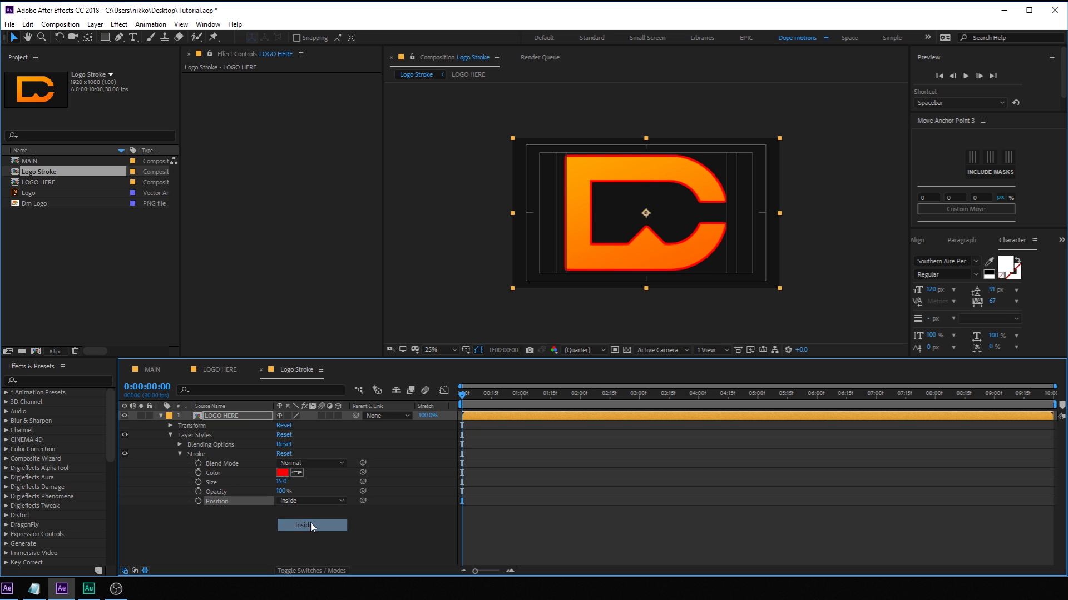
pyautogui.click(161, 416)
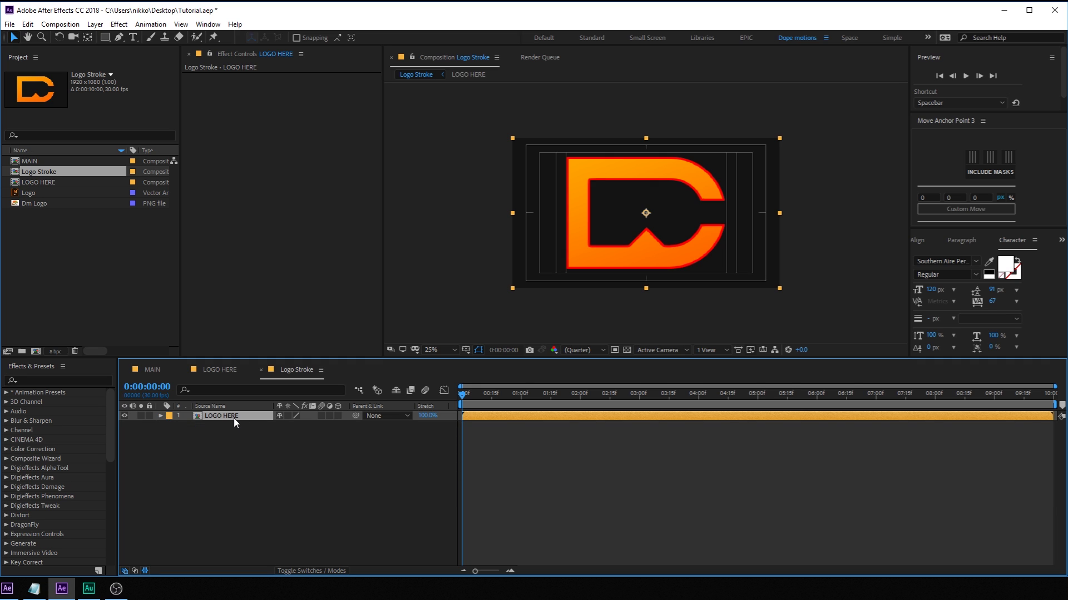
# Add a second LOGO HERE layer beneath the stroked one and apply a white (FFFFFF) Fill effect to the upper layer
pyautogui.click(40, 197)
pyautogui.moveTo(42, 186); pyautogui.dragTo(258, 432)
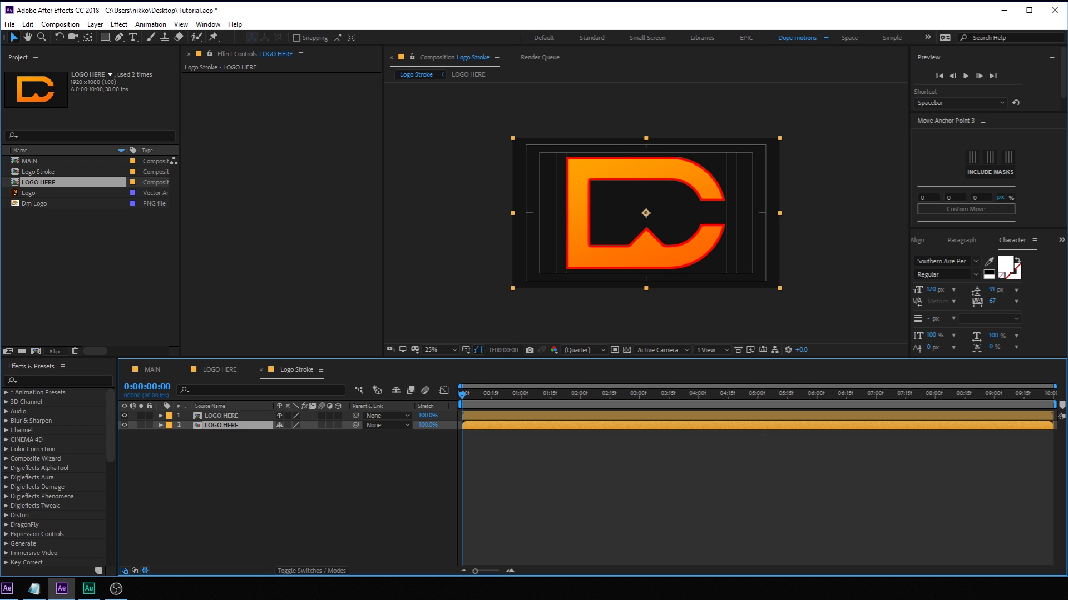
pyautogui.click(222, 415)
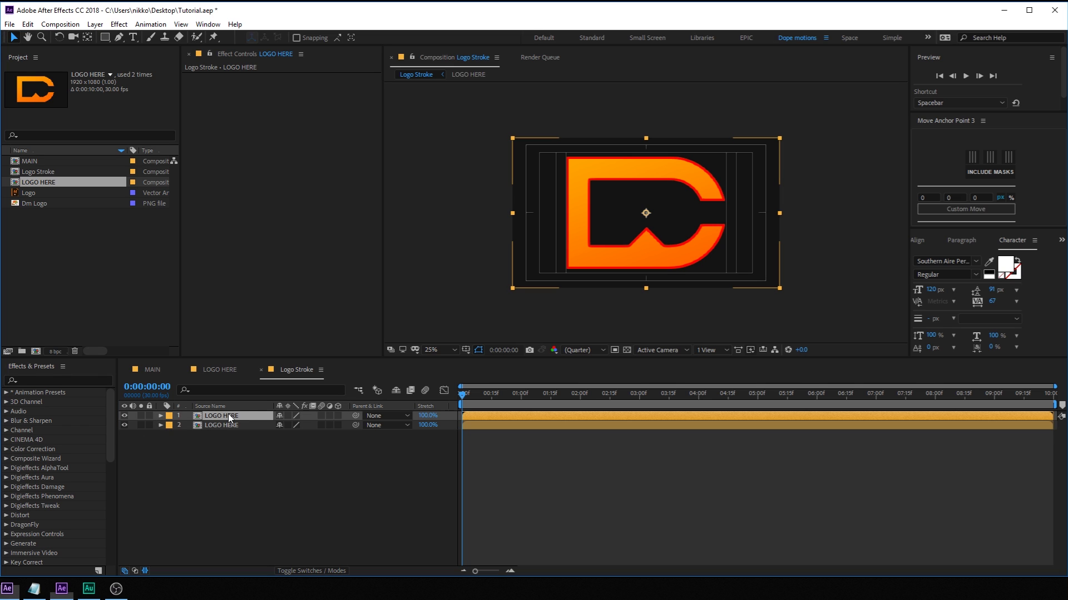
pyautogui.hotkey('ctrl', 'space')
pyautogui.click(192, 401)
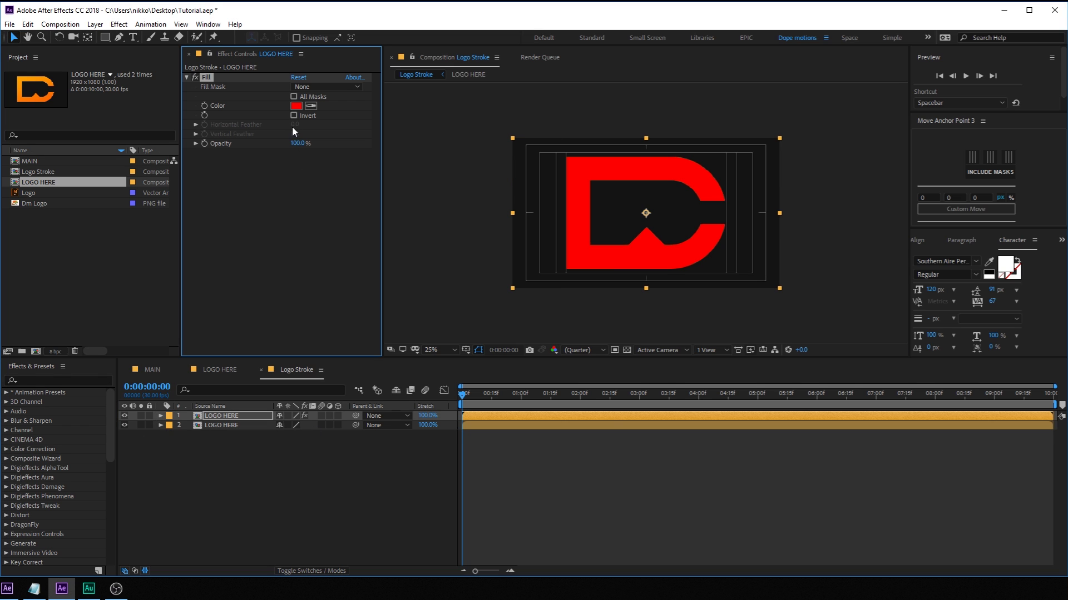
pyautogui.click(296, 106)
pyautogui.moveTo(128, 189); pyautogui.dragTo(35, 163)
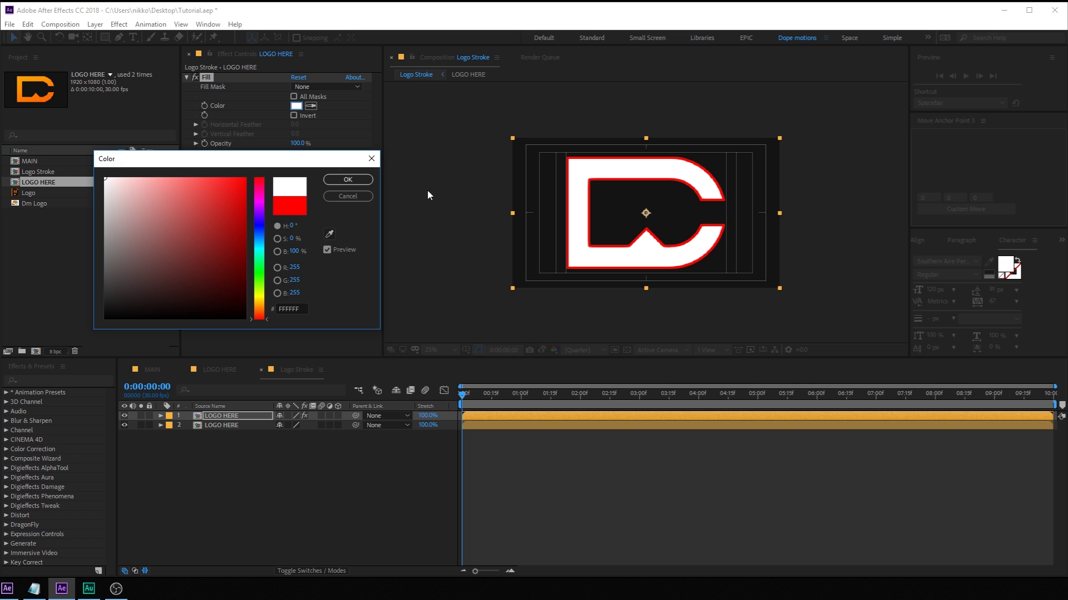
pyautogui.click(347, 179)
# Set the lower LOGO HERE layer's track matte to Luma Inverted Matte "LOGO HERE" and inspect the resulting outline
pyautogui.click(243, 426)
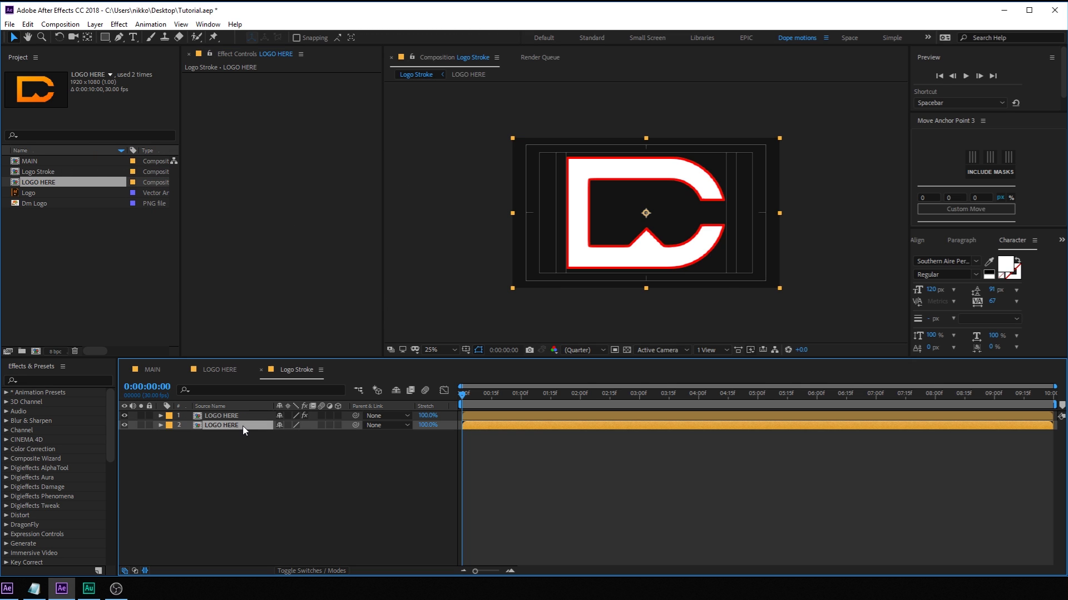
pyautogui.click(313, 572)
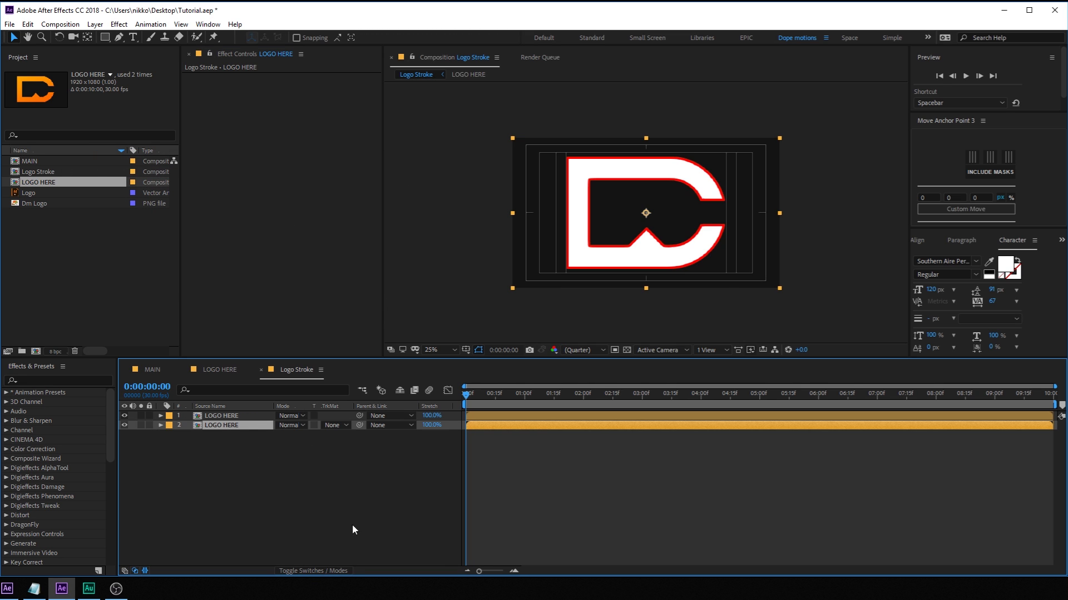
pyautogui.click(323, 464)
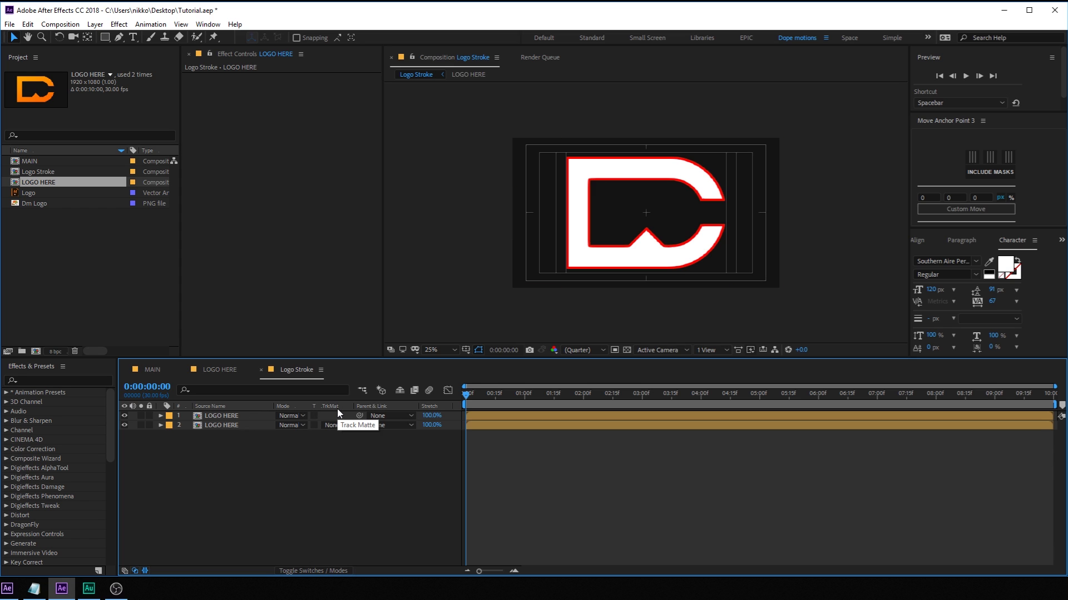
pyautogui.click(342, 425)
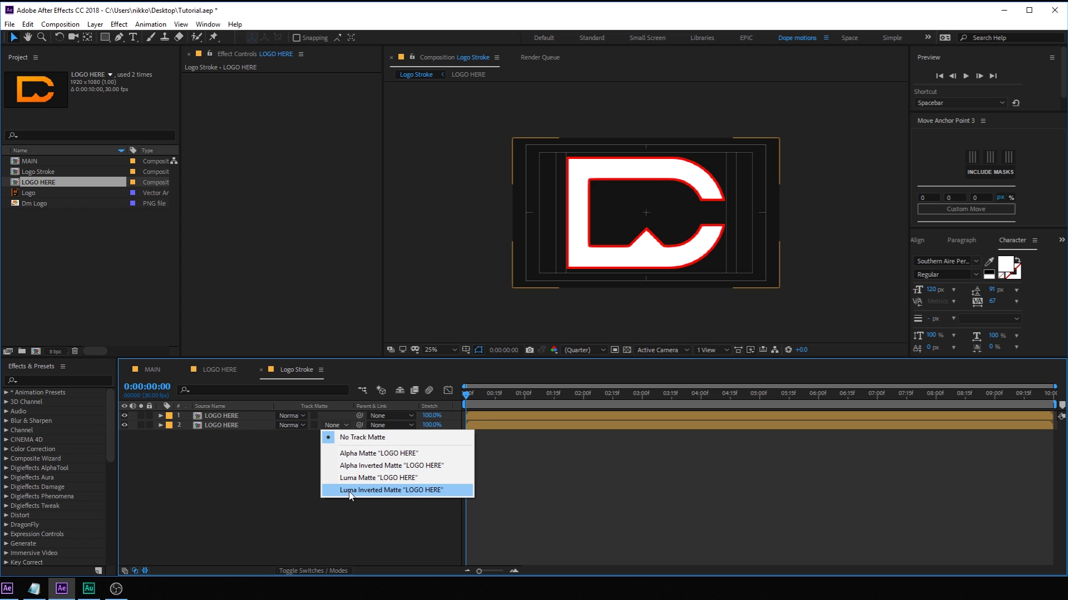
pyautogui.click(348, 491)
pyautogui.scroll(2, 632, 215)
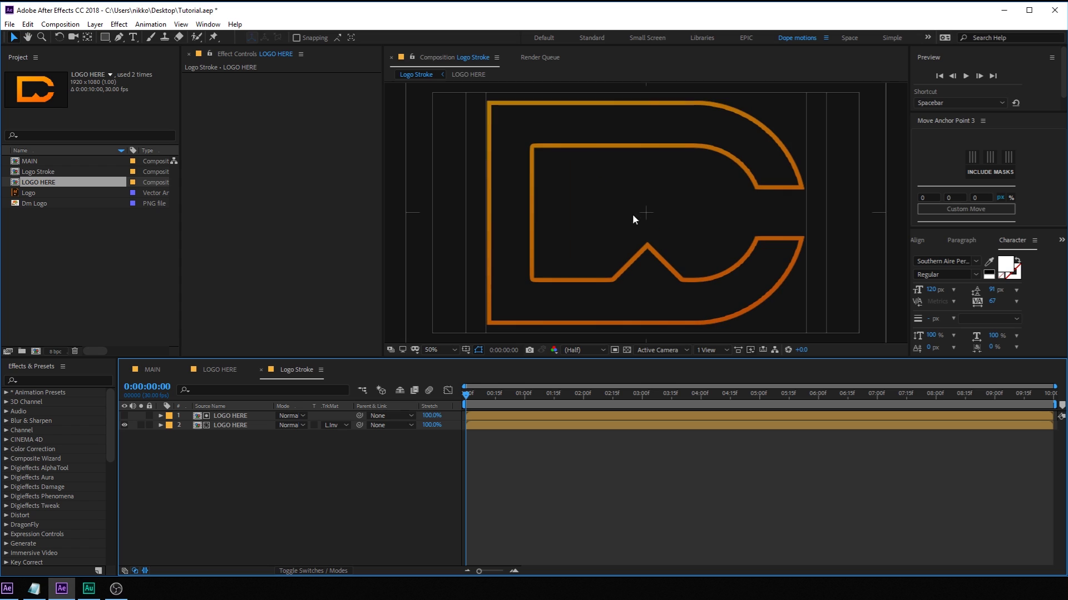
pyautogui.scroll(-2, 669, 182)
pyautogui.scroll(2, 666, 169)
pyautogui.scroll(-2, 681, 162)
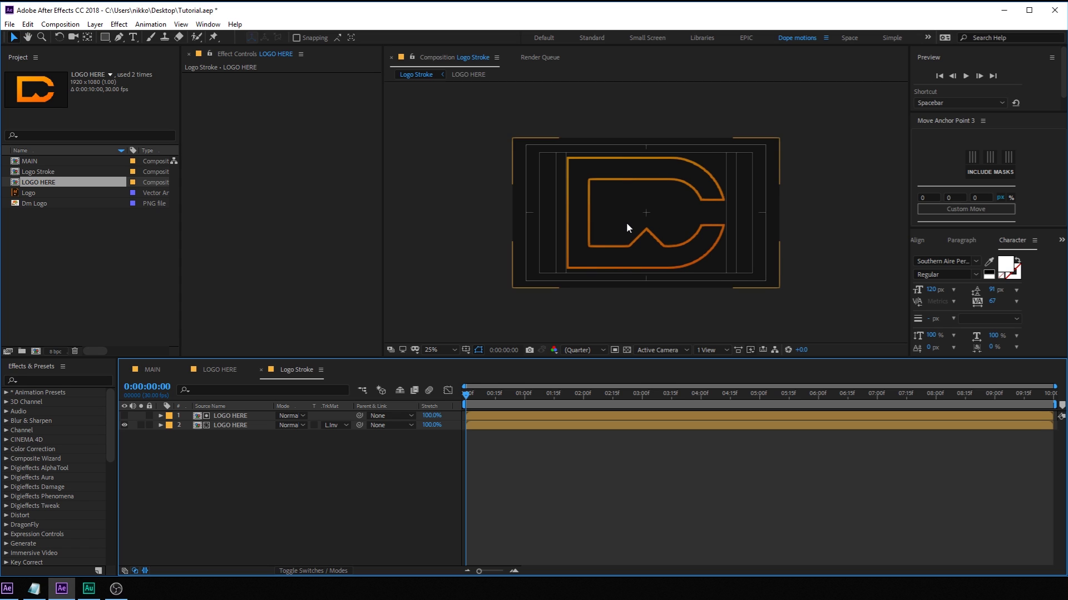
pyautogui.scroll(2, 625, 222)
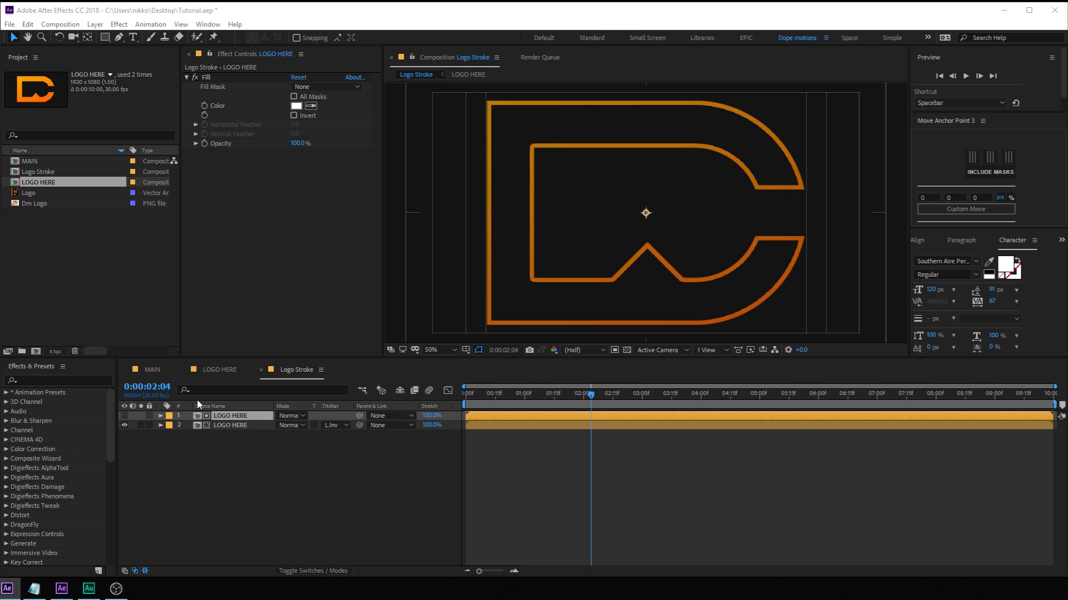
# Create a new composition from Logo Stroke, rename it Logo Main, and select its Logo Stroke layer
pyautogui.click(98, 236)
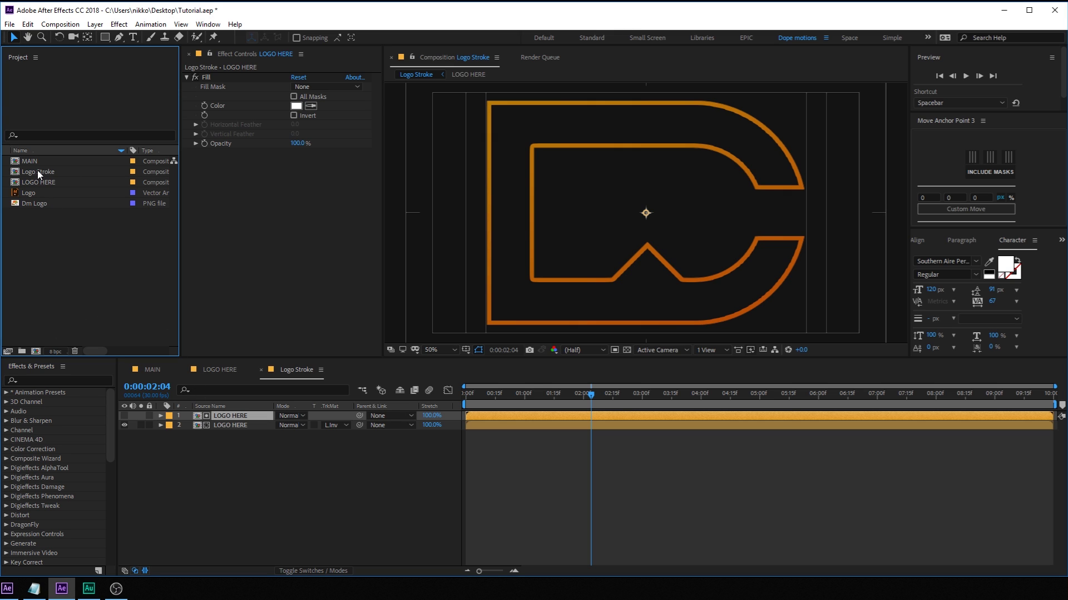
pyautogui.moveTo(38, 170); pyautogui.dragTo(37, 352)
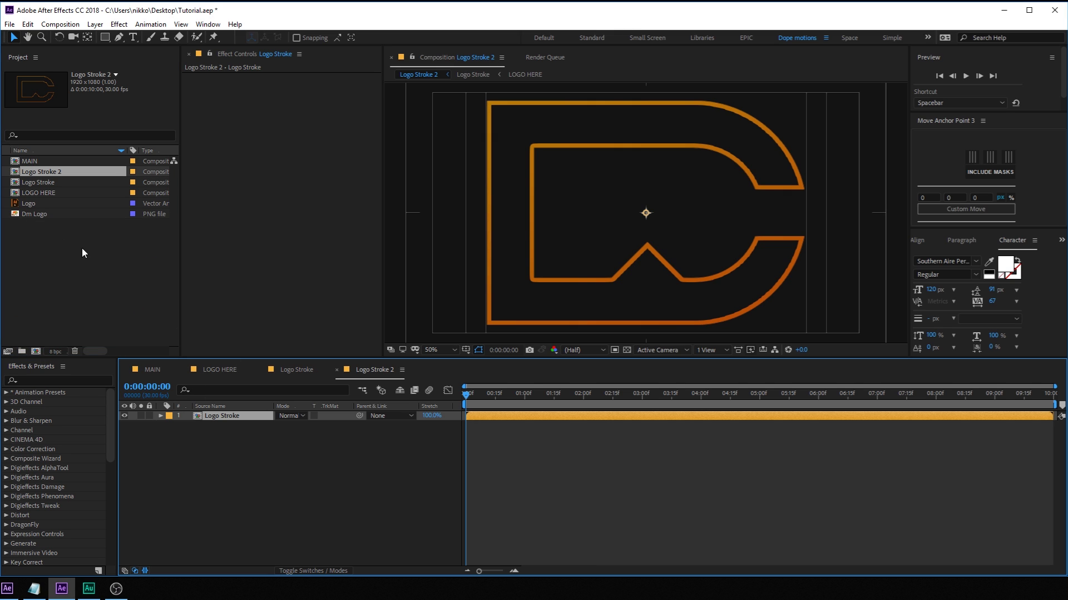
pyautogui.click(232, 457)
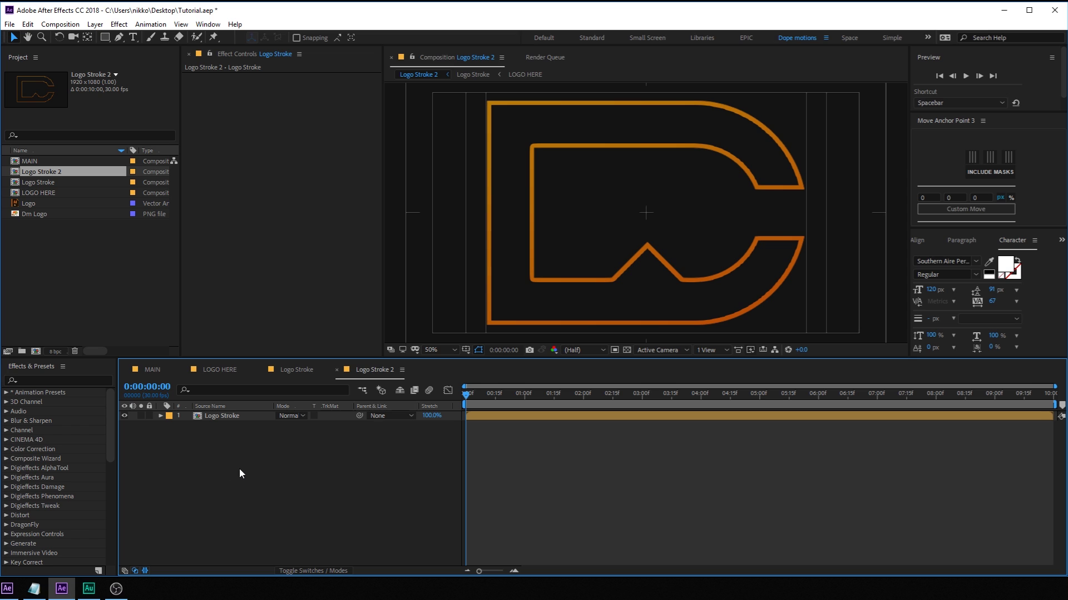
pyautogui.hotkey('ctrl', 'k')
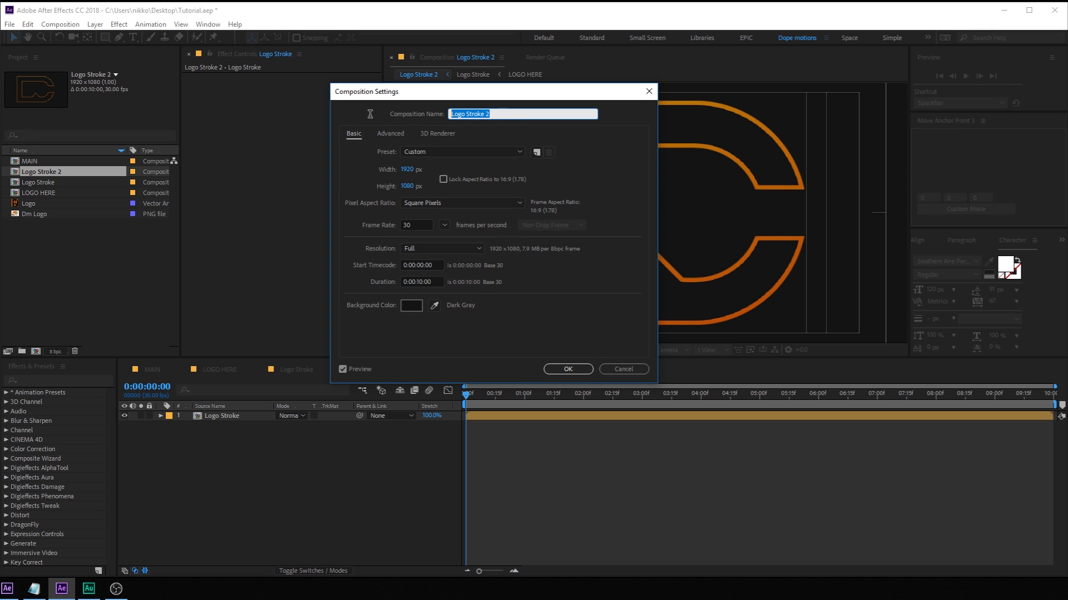
pyautogui.write('Logo Main')
pyautogui.click(570, 369)
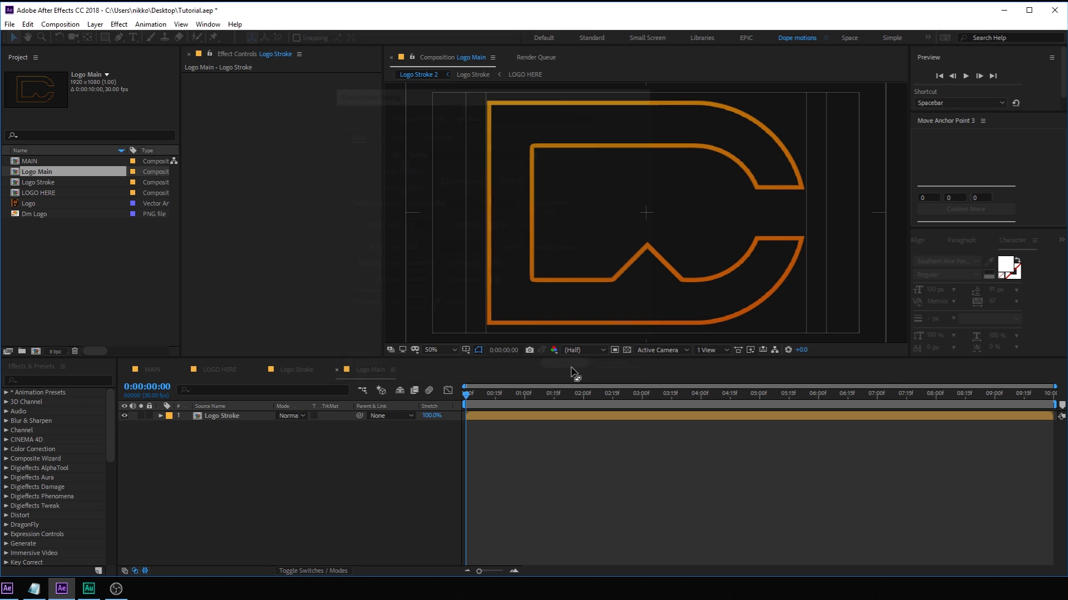
pyautogui.click(240, 416)
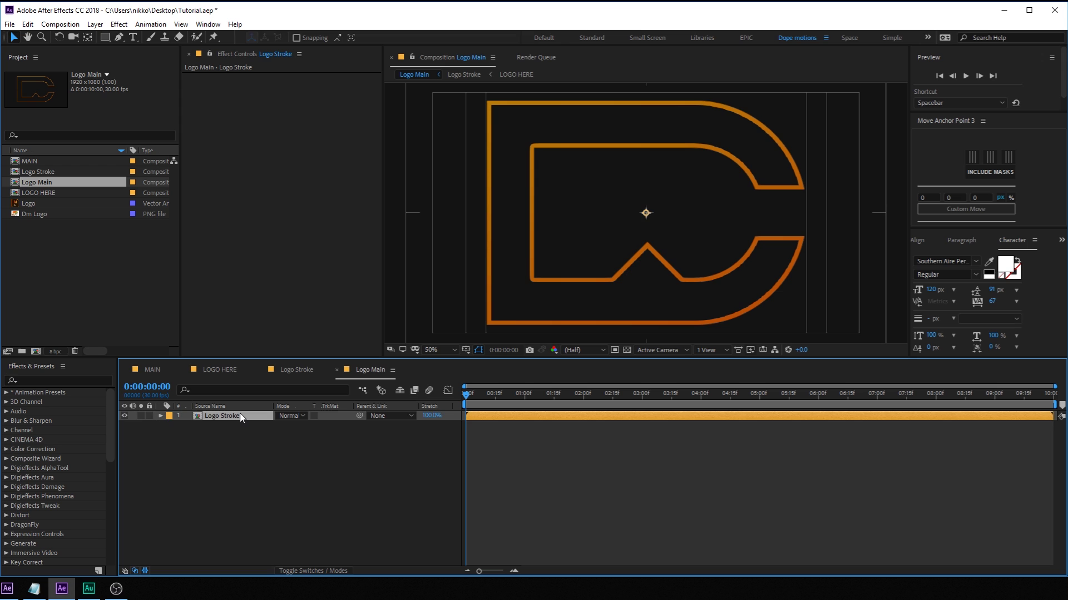
# Apply a Fill effect to the Logo Stroke layer and set its color to white (FFFFFF)
pyautogui.hotkey('ctrl', 'space')
pyautogui.write('fill')
pyautogui.press('Return')
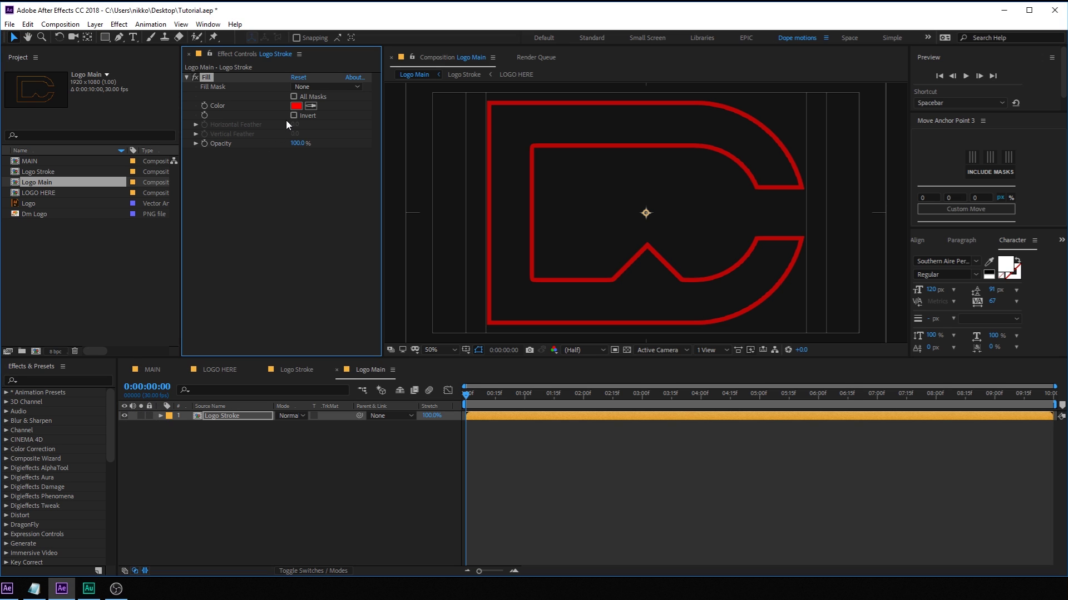
pyautogui.click(296, 105)
pyautogui.click(105, 179)
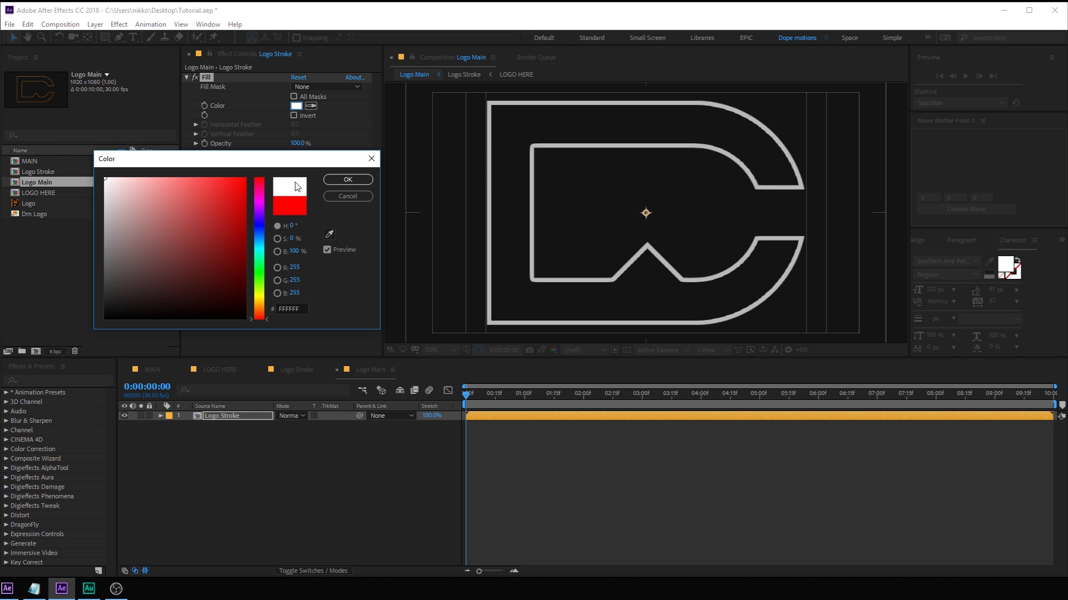
pyautogui.click(344, 180)
pyautogui.click(212, 443)
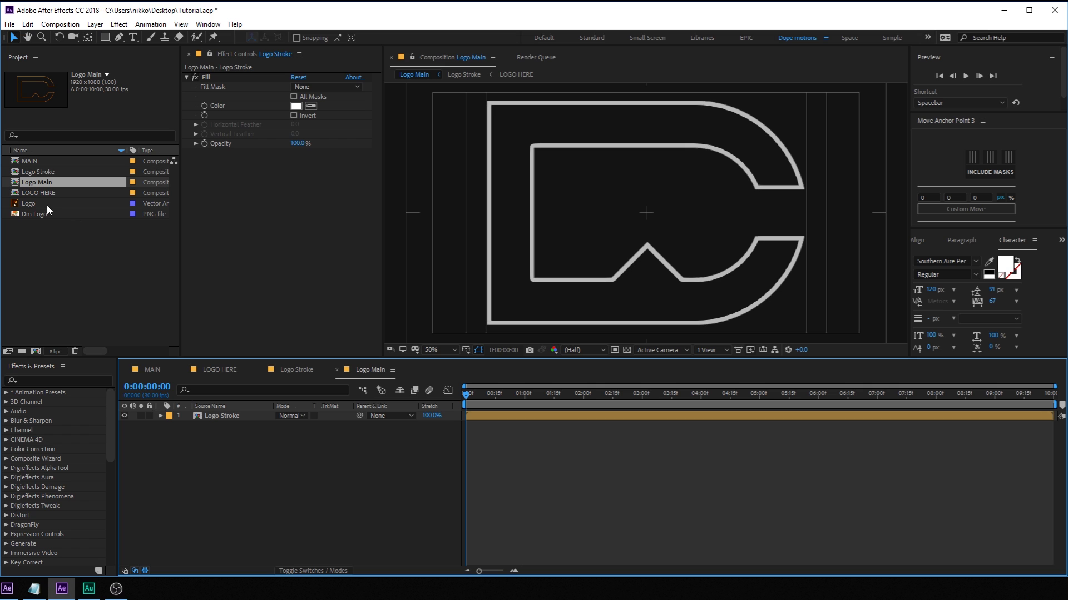
# Add the LOGO HERE composition above Logo Stroke and set Logo Stroke's track matte to Alpha Matte "LOGO HERE"
pyautogui.click(49, 191)
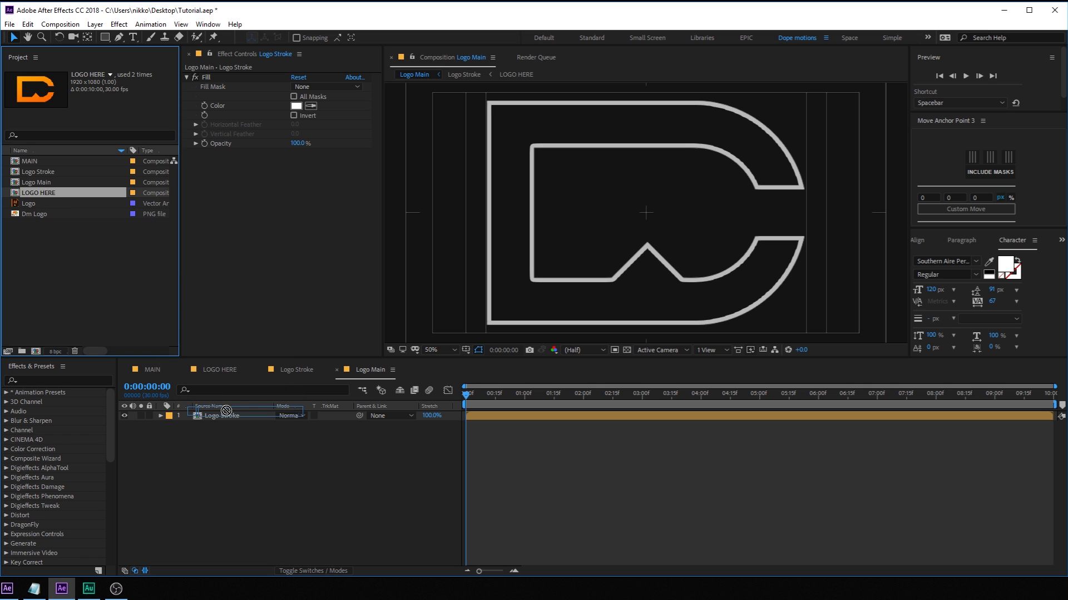
pyautogui.click(226, 416)
pyautogui.hotkey('ctrl', '/')
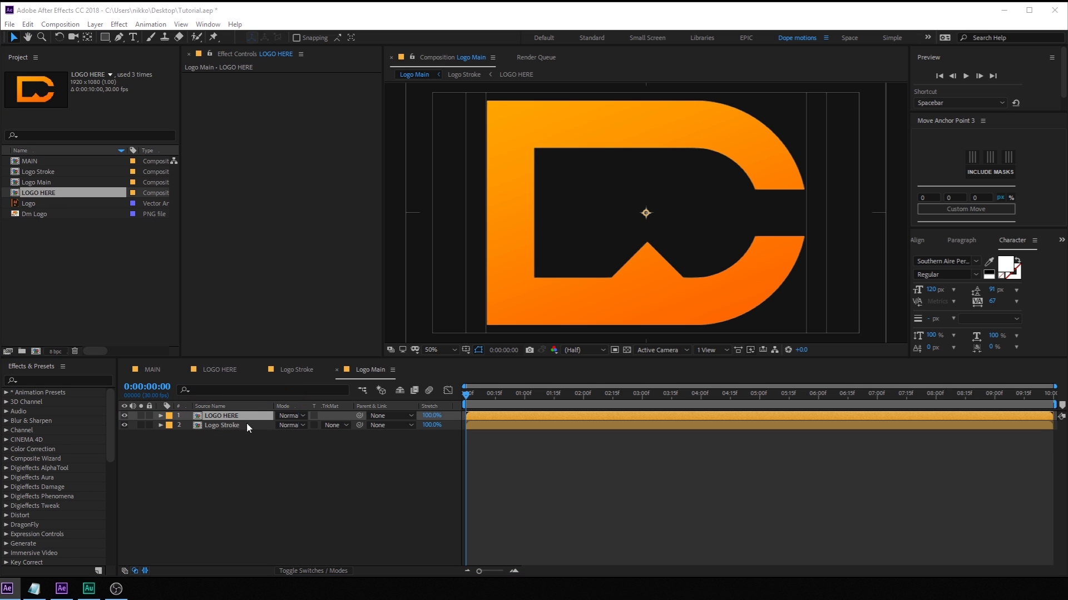
pyautogui.click(229, 425)
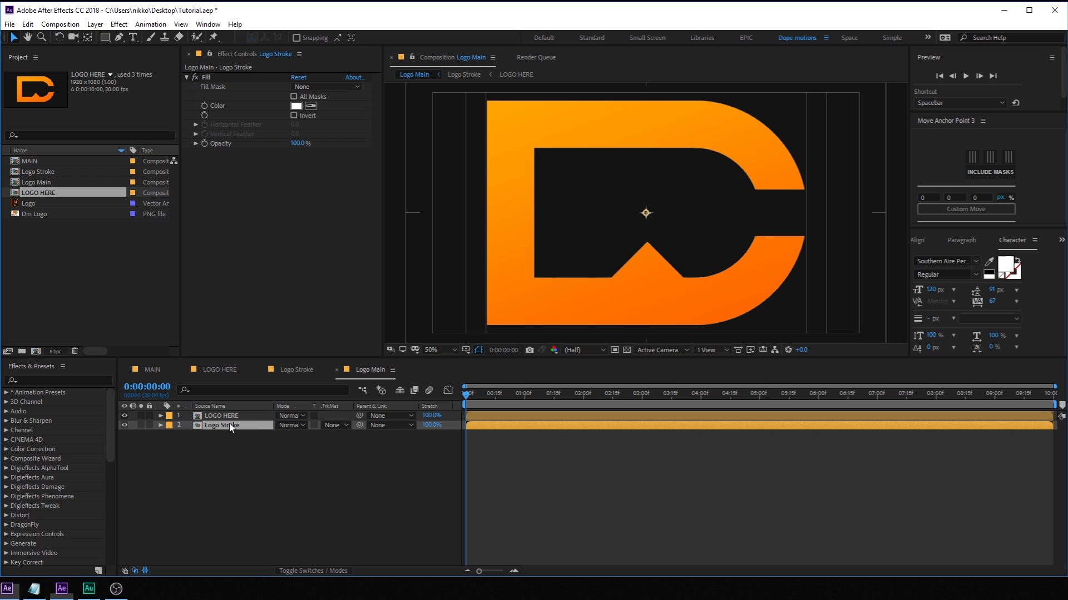
pyautogui.click(339, 426)
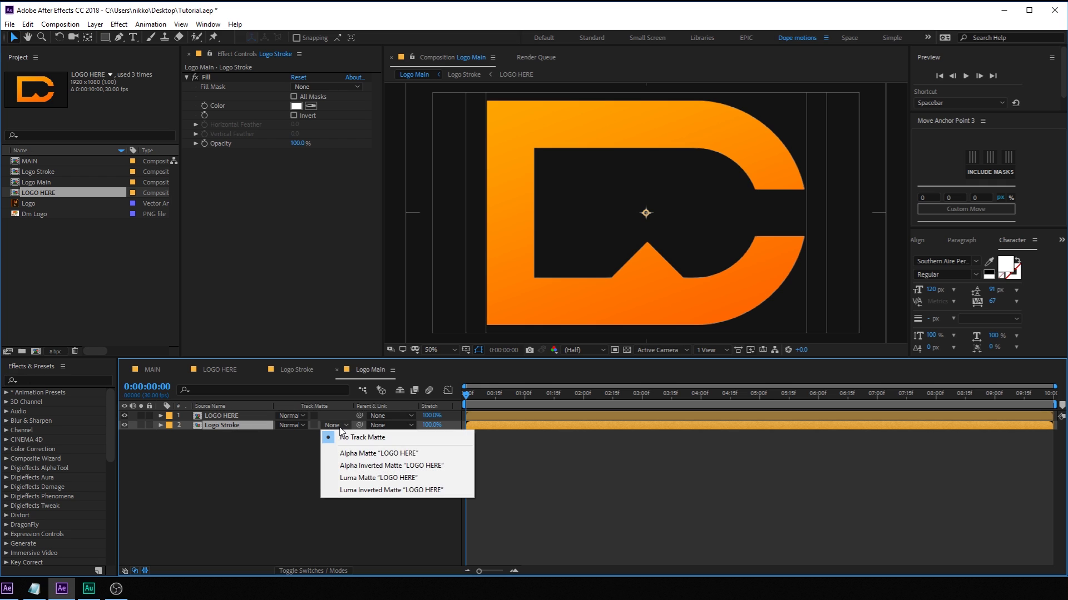
pyautogui.click(350, 454)
# Apply the Vegas effect to the LOGO HERE matte layer and set its image contours channel to Alpha
pyautogui.click(229, 415)
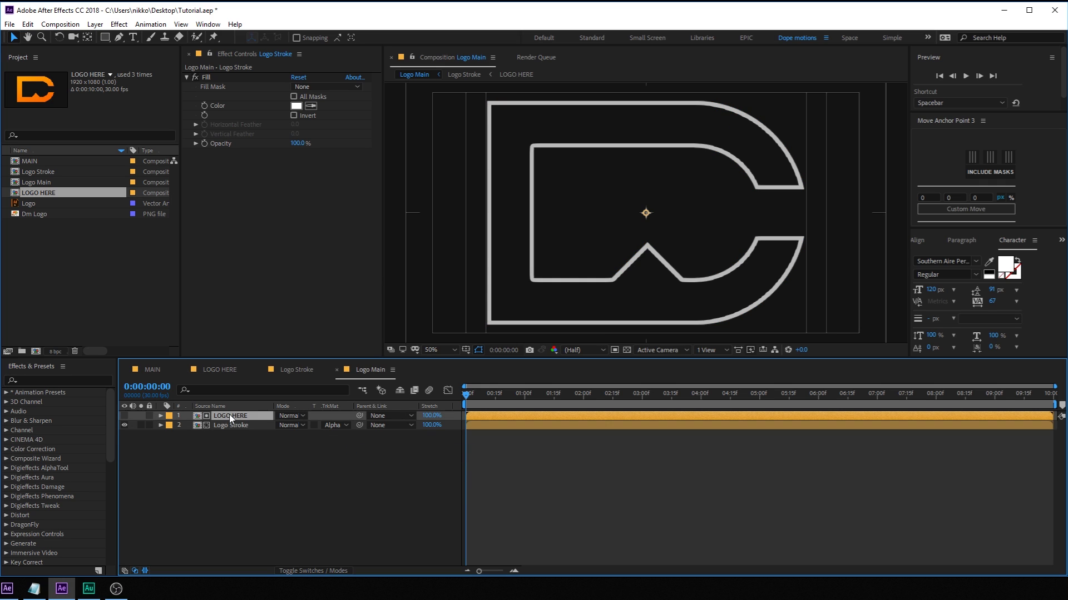
pyautogui.hotkey('ctrl', 'space')
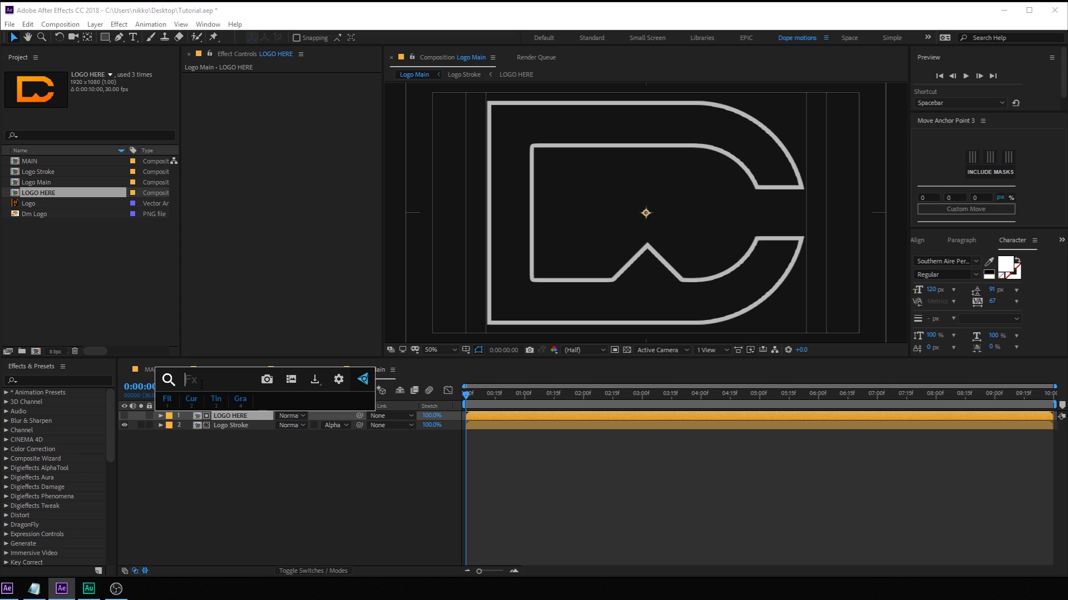
pyautogui.write('veg')
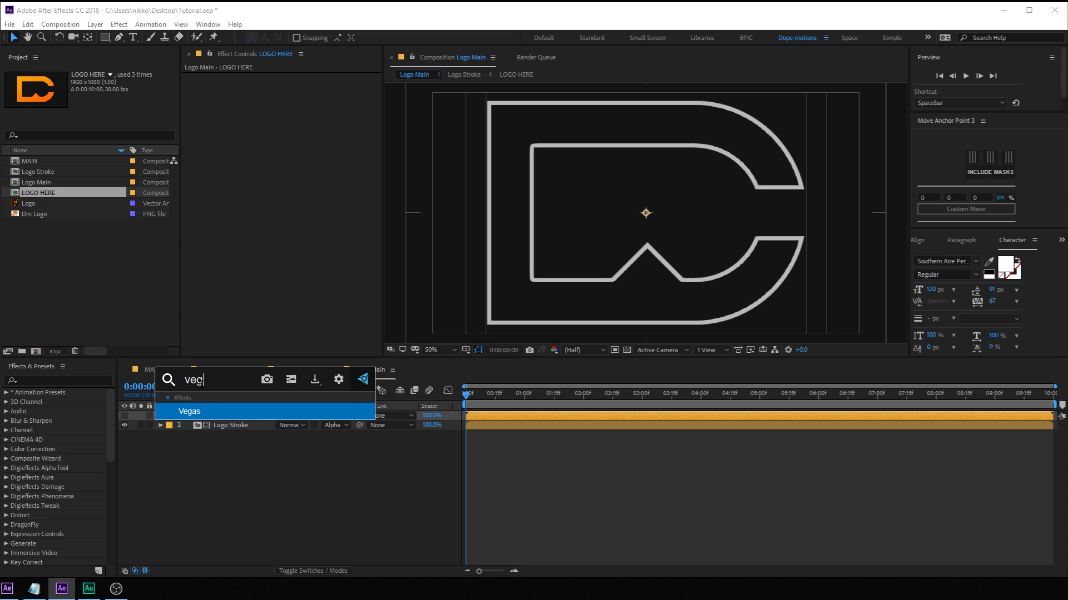
pyautogui.click(206, 408)
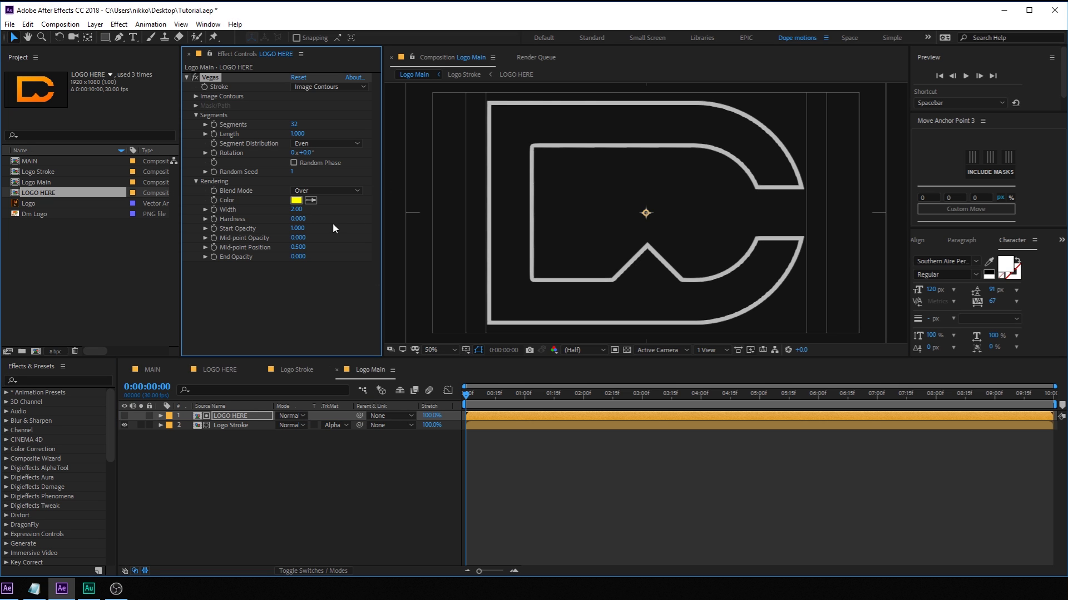
pyautogui.click(195, 97)
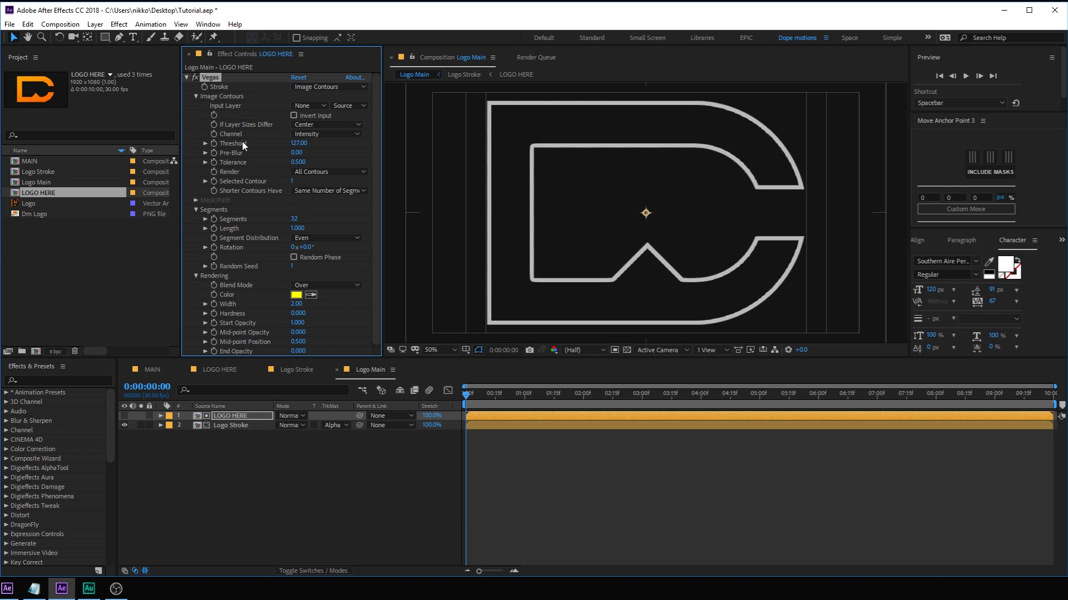
pyautogui.click(334, 136)
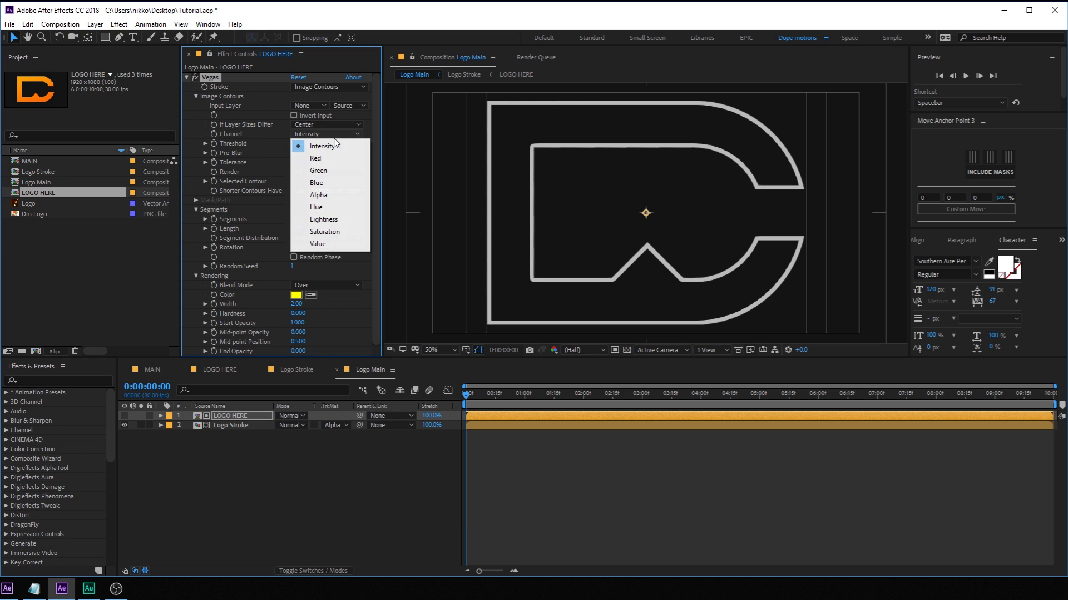
pyautogui.click(328, 195)
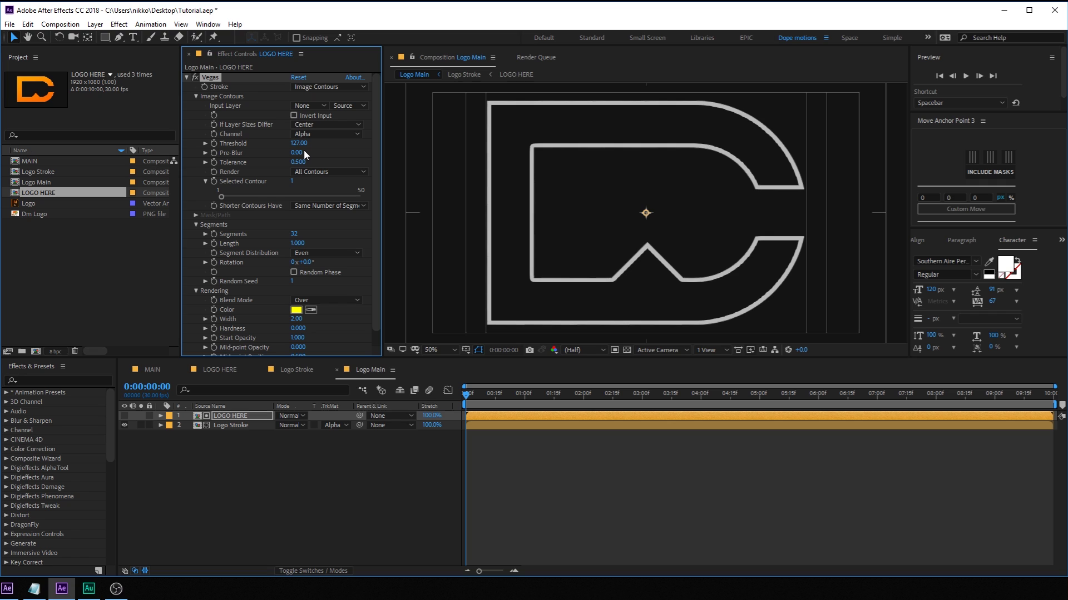
pyautogui.click(196, 96)
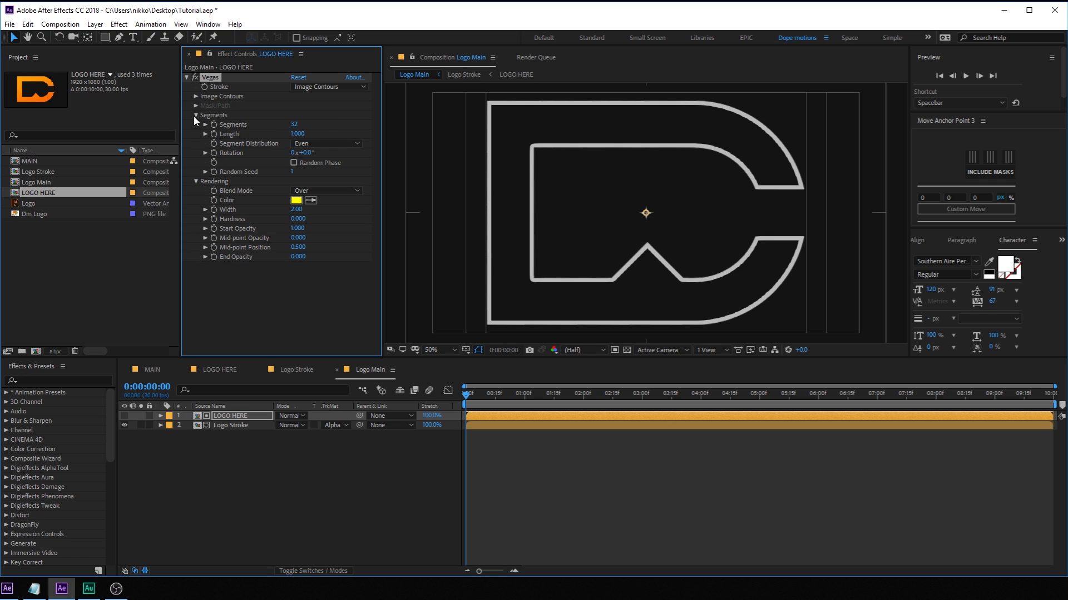
# Set the Vegas effect to 1 segment with Transparent blend mode and a length of 1
pyautogui.click(294, 124)
pyautogui.click(298, 134)
pyautogui.write('0')
pyautogui.press('Return')
pyautogui.click(326, 190)
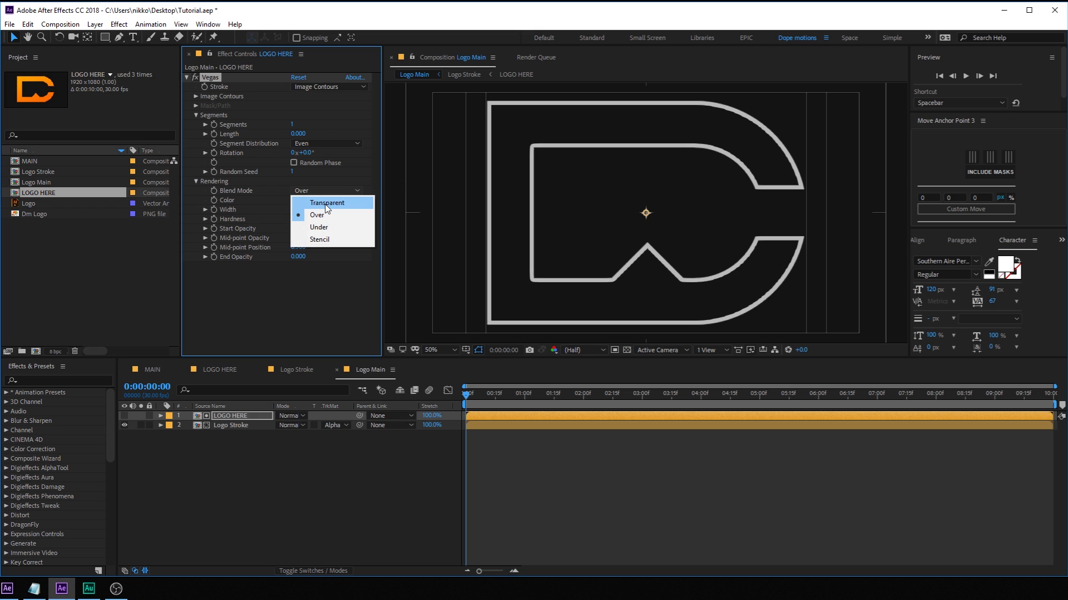
pyautogui.click(324, 203)
pyautogui.moveTo(298, 133); pyautogui.dragTo(358, 134)
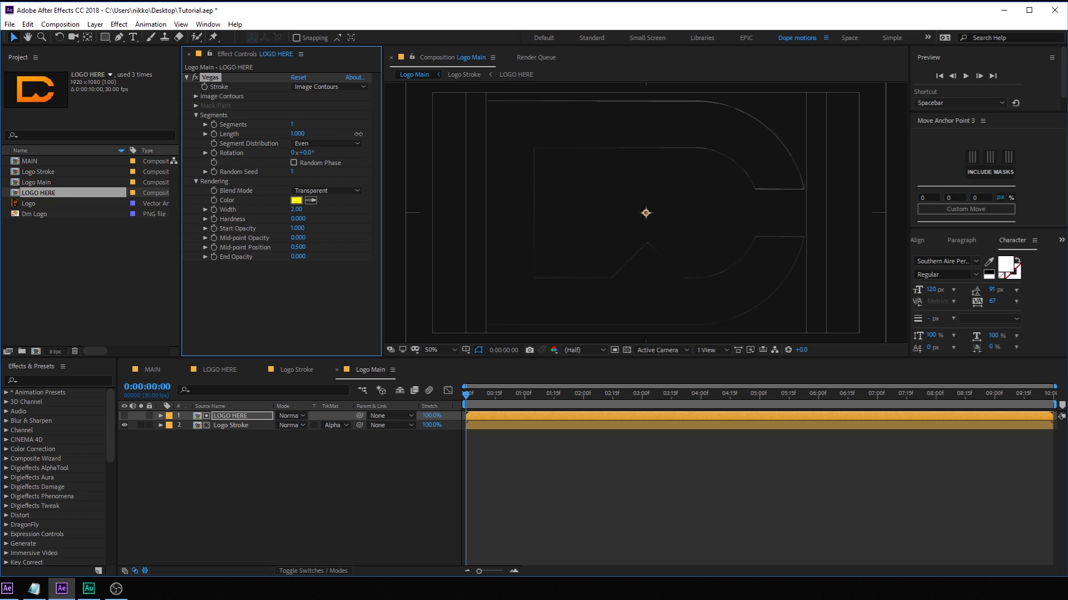
# Set the Vegas stroke width to 30 and its hardness to 1
pyautogui.click(296, 209)
pyautogui.write('30')
pyautogui.press('Return')
pyautogui.click(298, 220)
pyautogui.write('1')
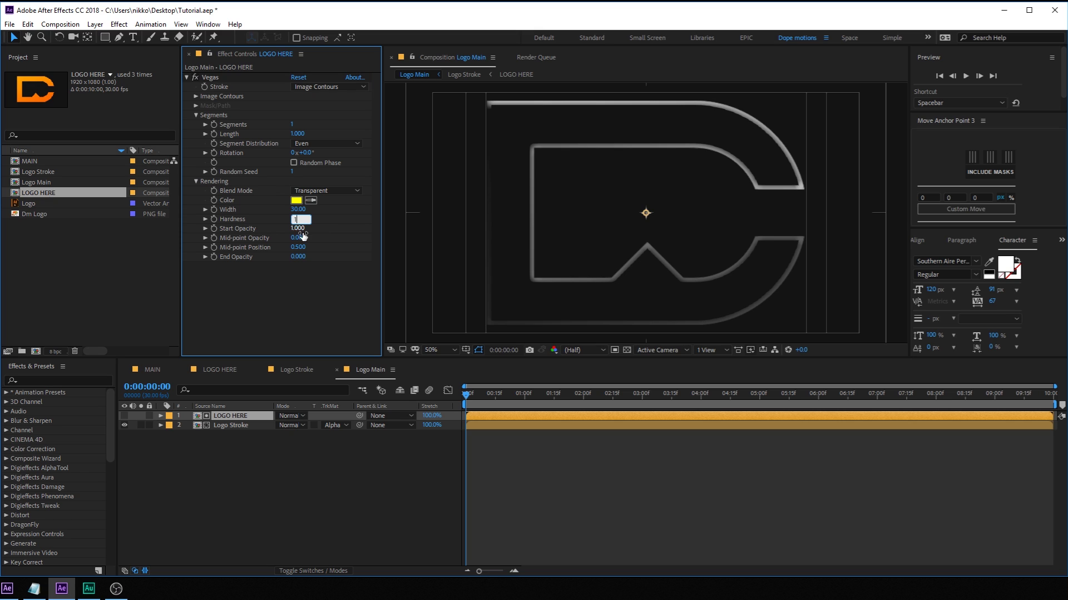
pyautogui.press('Tab')
# Set the Vegas mid-point opacity to 1, mid-point position to 0.999 and end opacity to 1
pyautogui.press('Tab')
pyautogui.write('1')
pyautogui.press('Tab')
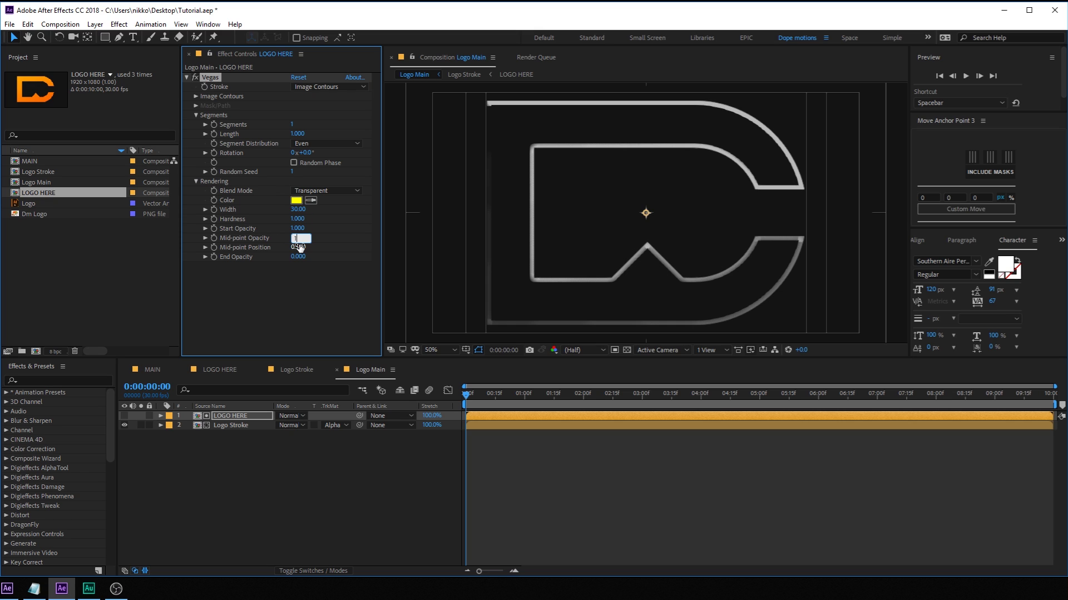
pyautogui.write('.999')
pyautogui.press('Tab')
pyautogui.write('1')
pyautogui.press('Return')
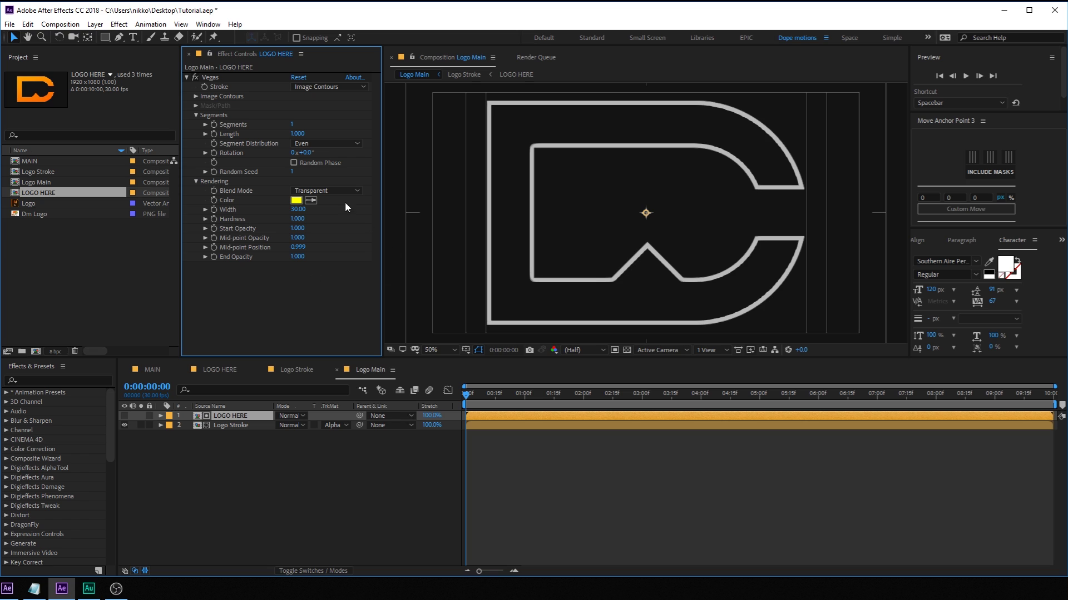
# Enable Random Phase for the Vegas segments and try different length and random seed values
pyautogui.moveTo(296, 134)
pyautogui.mouseDown()
pyautogui.moveTo(248, 139)
pyautogui.moveTo(315, 143)
pyautogui.moveTo(271, 147)
pyautogui.moveTo(283, 148)
pyautogui.mouseUp()
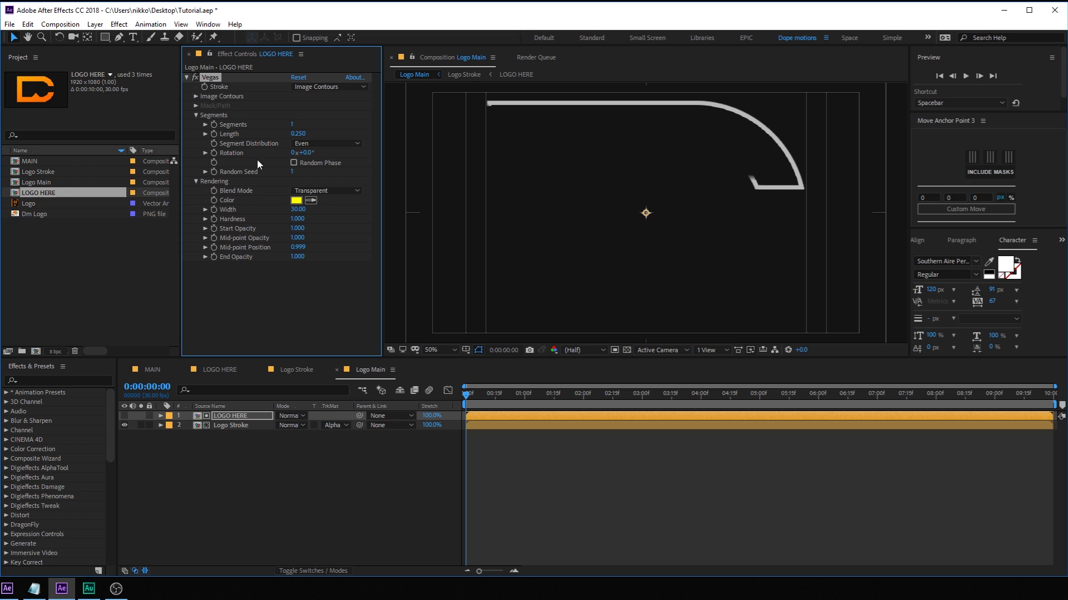
pyautogui.click(293, 162)
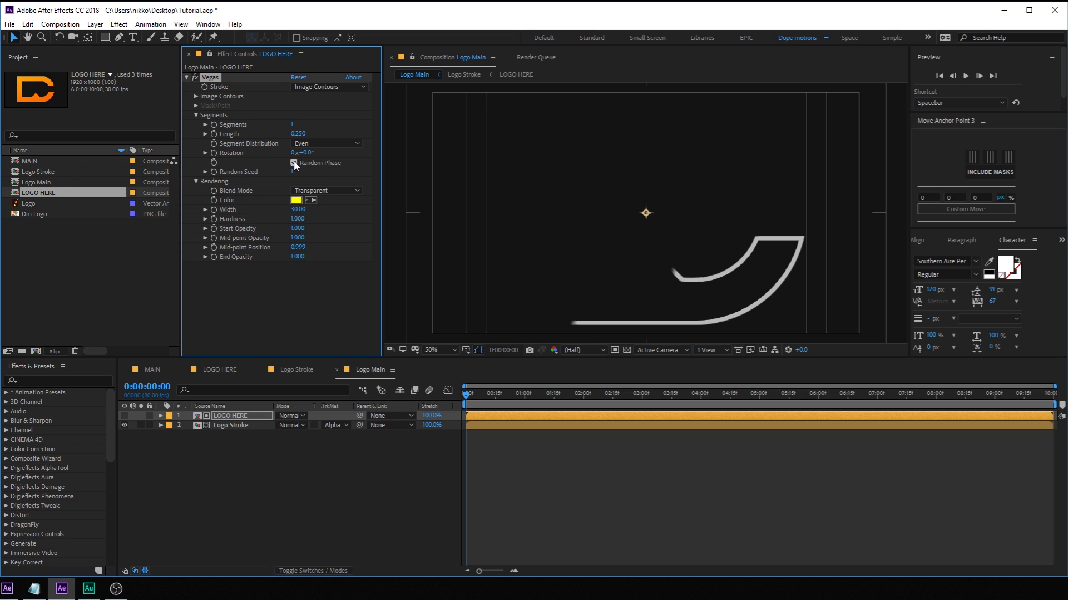
pyautogui.moveTo(298, 134)
pyautogui.mouseDown()
pyautogui.moveTo(330, 135)
pyautogui.moveTo(284, 145)
pyautogui.moveTo(342, 144)
pyautogui.mouseUp()
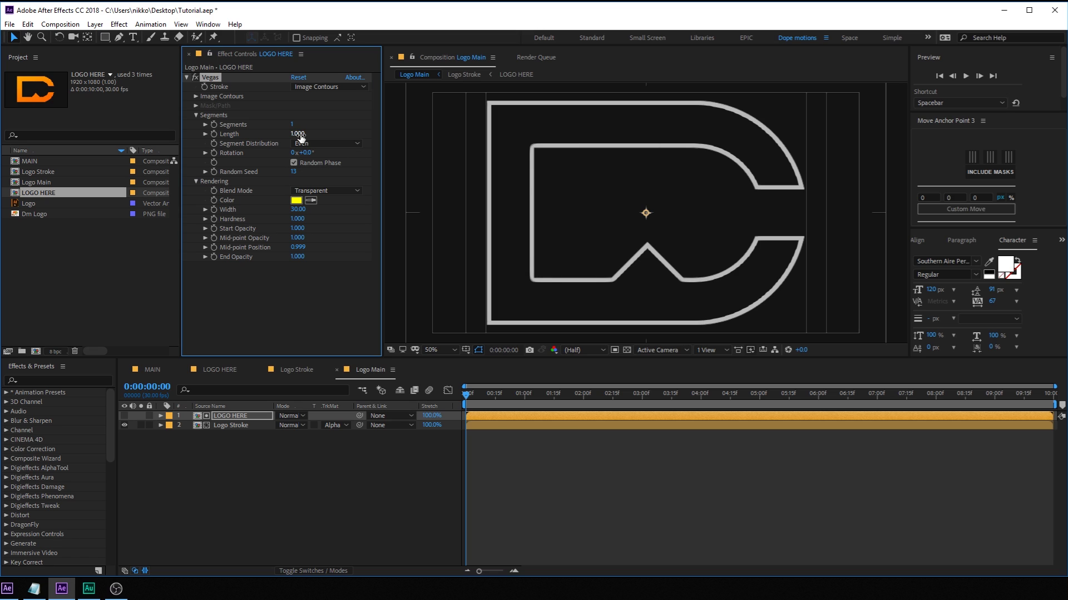
pyautogui.moveTo(297, 134)
pyautogui.mouseDown()
pyautogui.moveTo(277, 144)
pyautogui.moveTo(334, 143)
pyautogui.mouseUp()
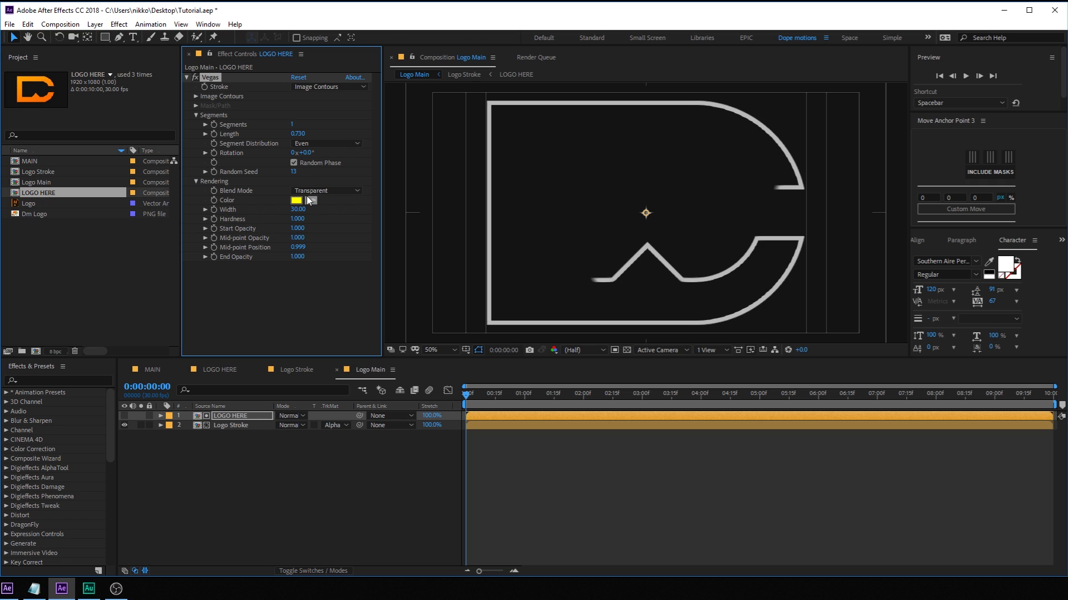
pyautogui.moveTo(293, 174); pyautogui.dragTo(283, 171)
pyautogui.moveTo(297, 134)
pyautogui.mouseDown()
pyautogui.moveTo(248, 147)
pyautogui.moveTo(315, 152)
pyautogui.mouseUp()
# Set the Vegas random seed to 12, test the outline by varying its length, and return the length to 1
pyautogui.click(295, 172)
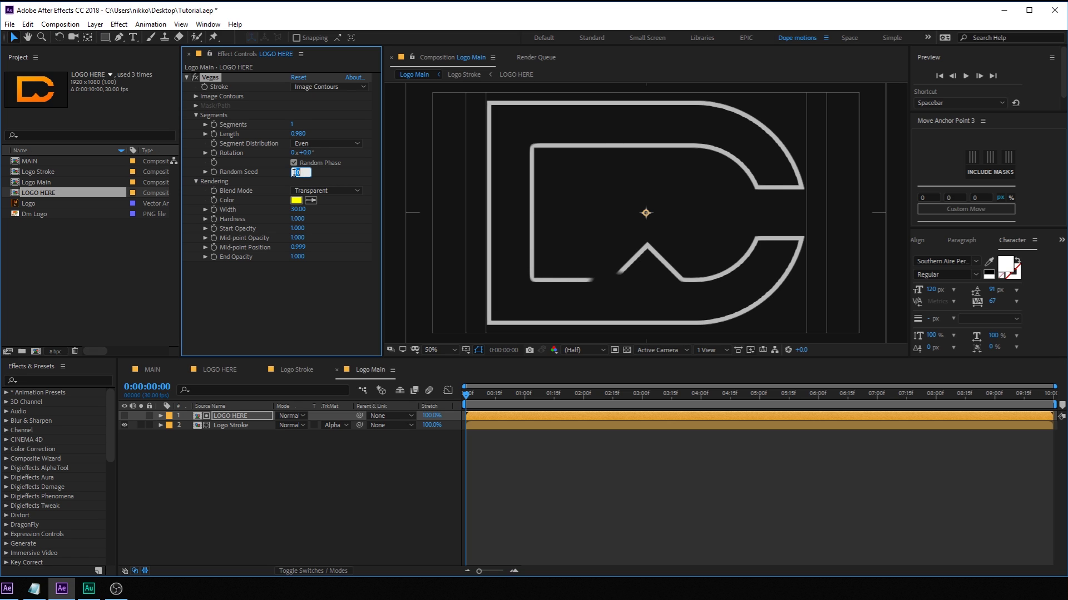
pyautogui.write('12')
pyautogui.click(318, 264)
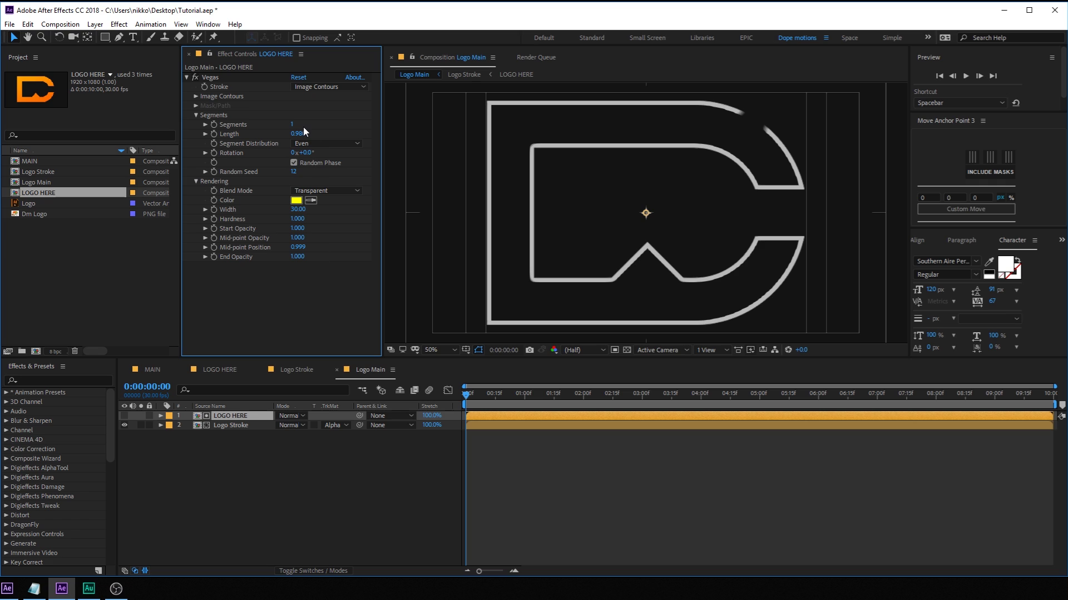
pyautogui.moveTo(296, 135); pyautogui.dragTo(282, 136)
pyautogui.moveTo(253, 144); pyautogui.dragTo(295, 146)
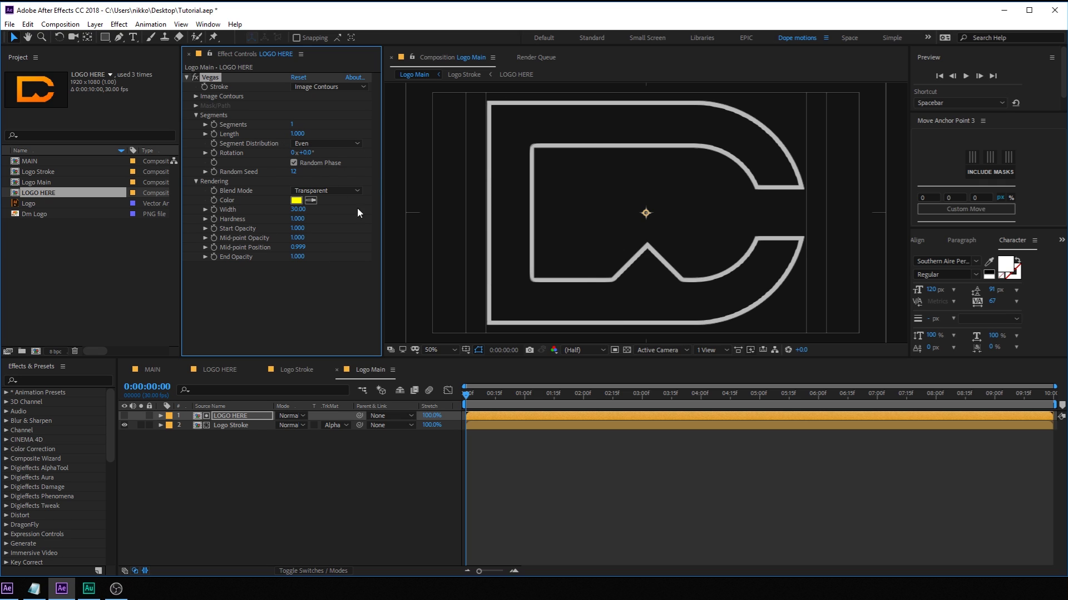
# Add a Vegas Length keyframe with a value of 0 at 0:00:00:10
pyautogui.scroll(2, 509, 457)
pyautogui.click(520, 566)
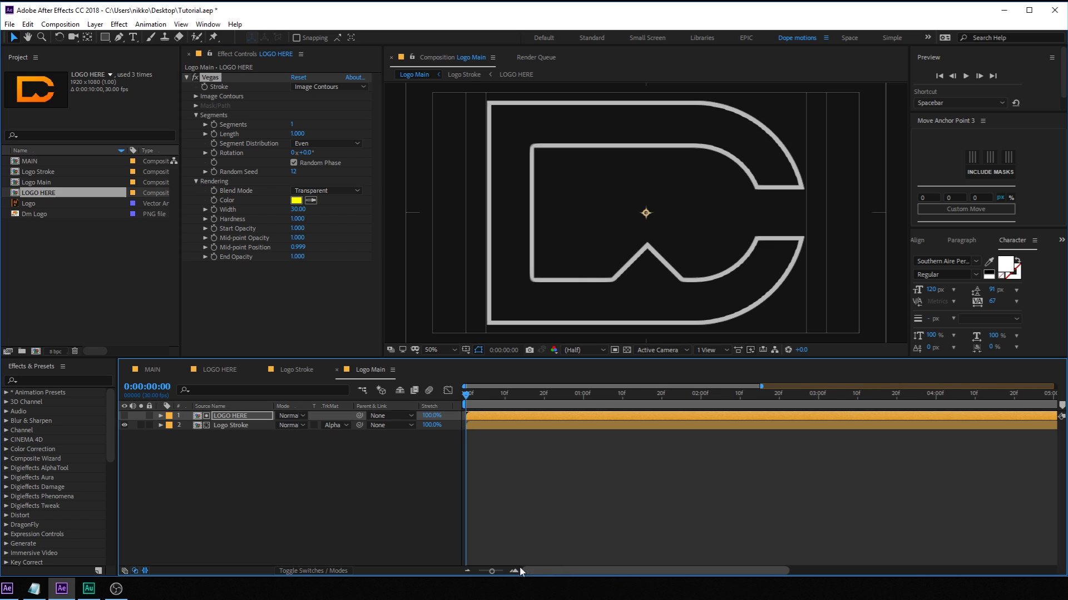
pyautogui.moveTo(466, 396); pyautogui.dragTo(504, 399)
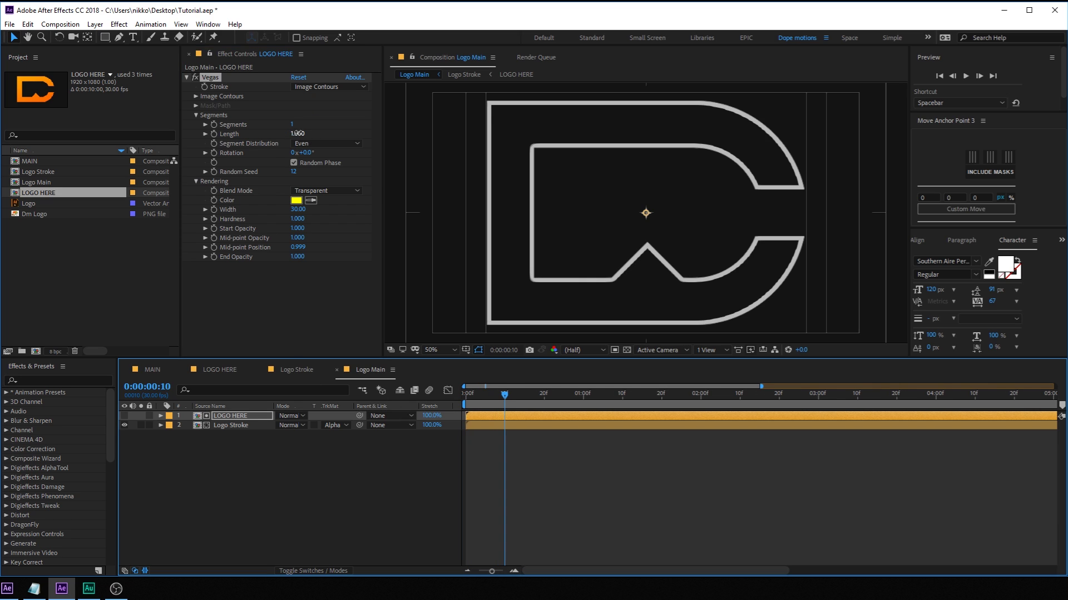
pyautogui.moveTo(298, 133); pyautogui.dragTo(178, 142)
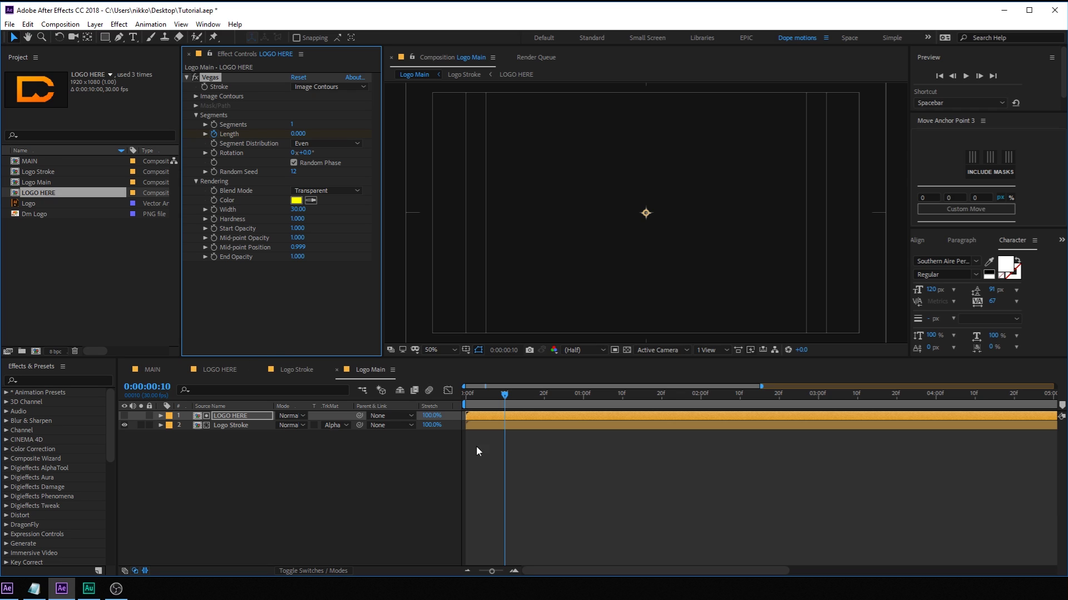
# Reveal the LOGO HERE layer's keyframes and set the Vegas Length to 1 at 0:00:02:00
pyautogui.click(606, 401)
pyautogui.moveTo(617, 405); pyautogui.dragTo(700, 412)
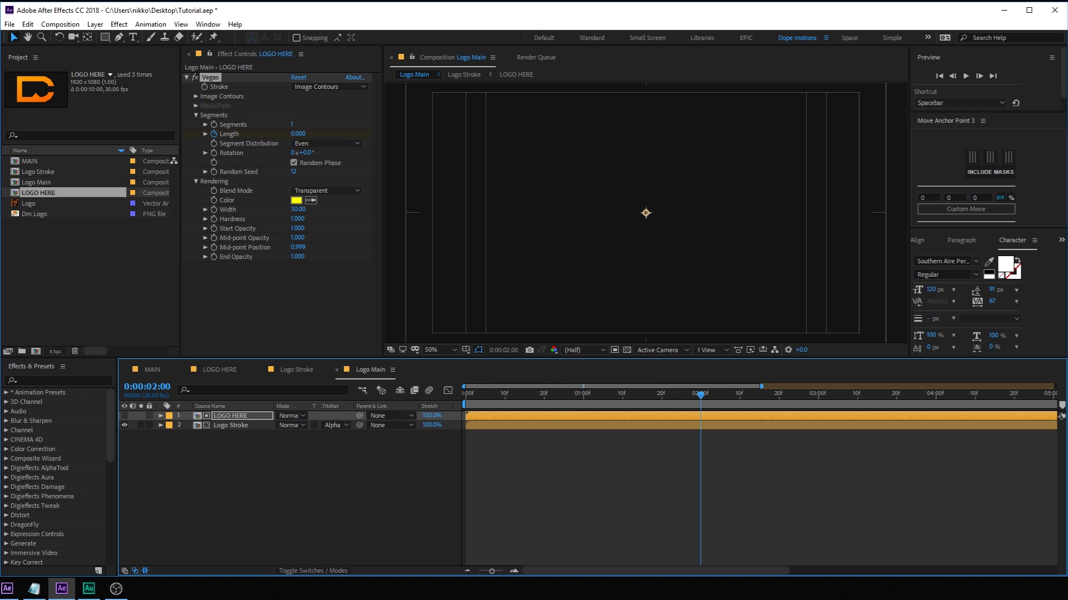
pyautogui.press('u')
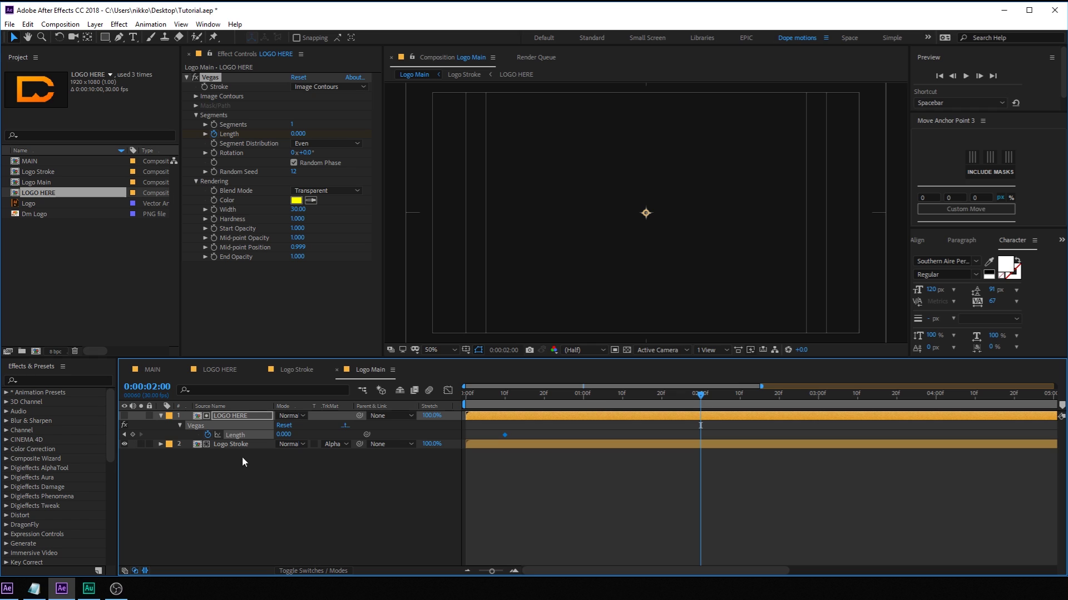
pyautogui.moveTo(284, 435); pyautogui.dragTo(373, 435)
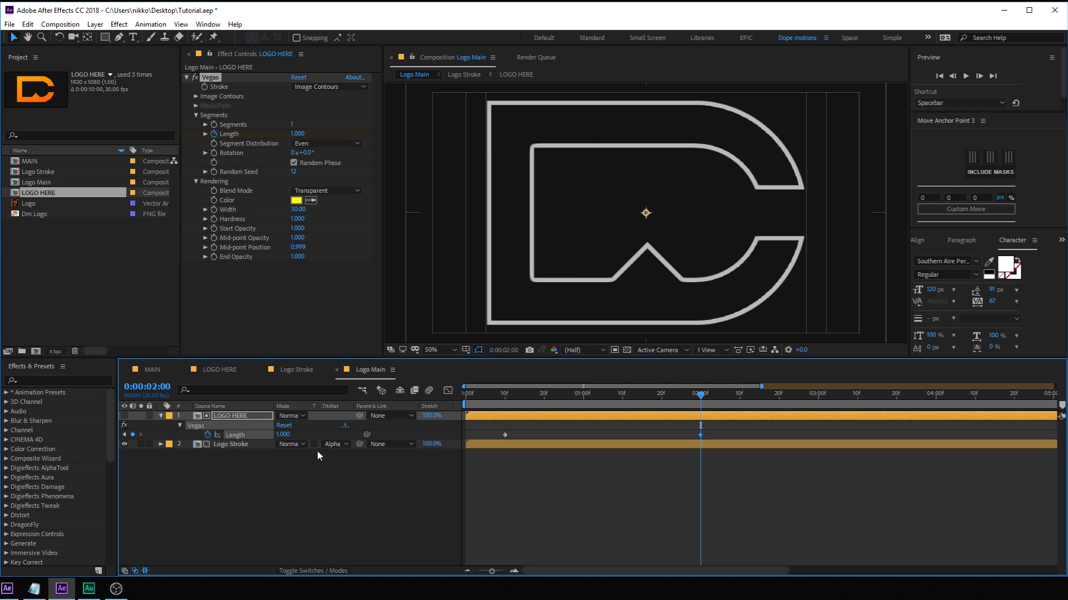
# Preview the outline drawing on, and apply Easy Ease to both Vegas Length keyframes
pyautogui.press('space')
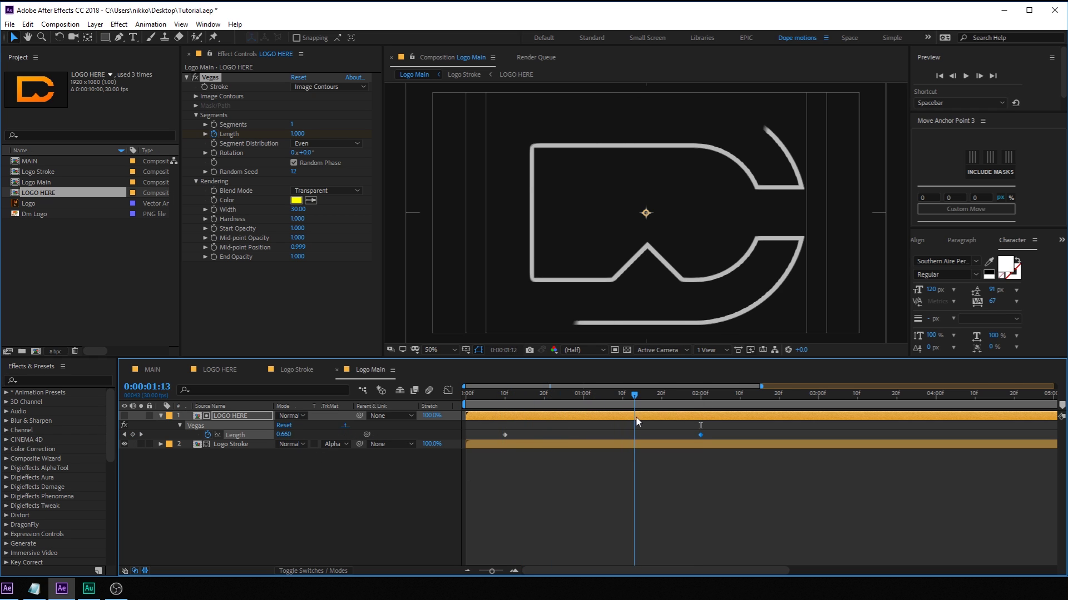
pyautogui.press('space')
pyautogui.moveTo(709, 429); pyautogui.dragTo(476, 461)
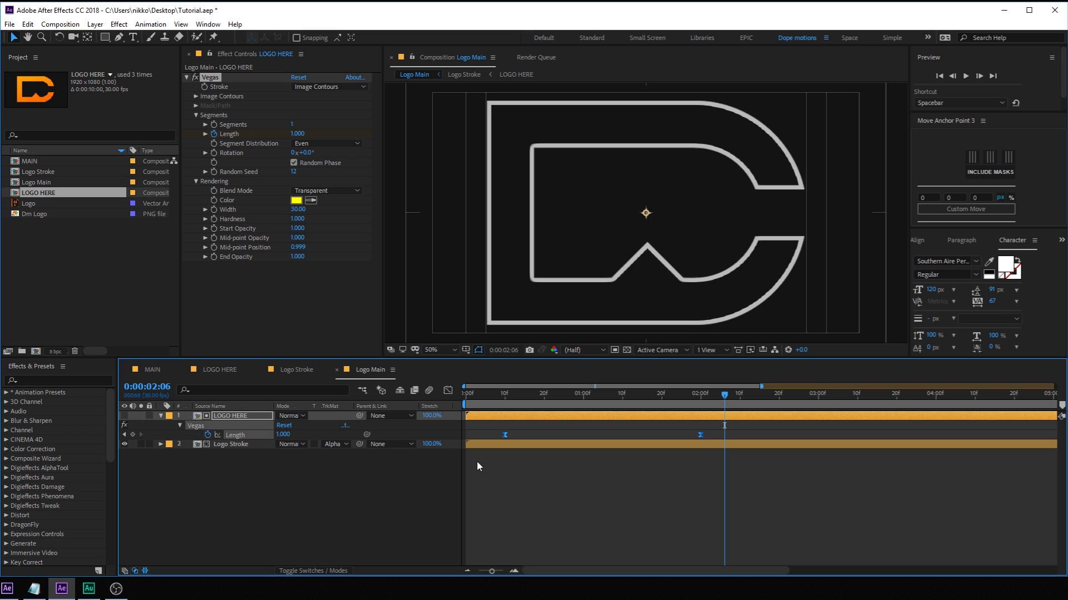
# Reshape the Vegas Length speed graph by pulling both keyframes' ease handles inward to form a steep central peak
pyautogui.press('F9')
pyautogui.click(448, 392)
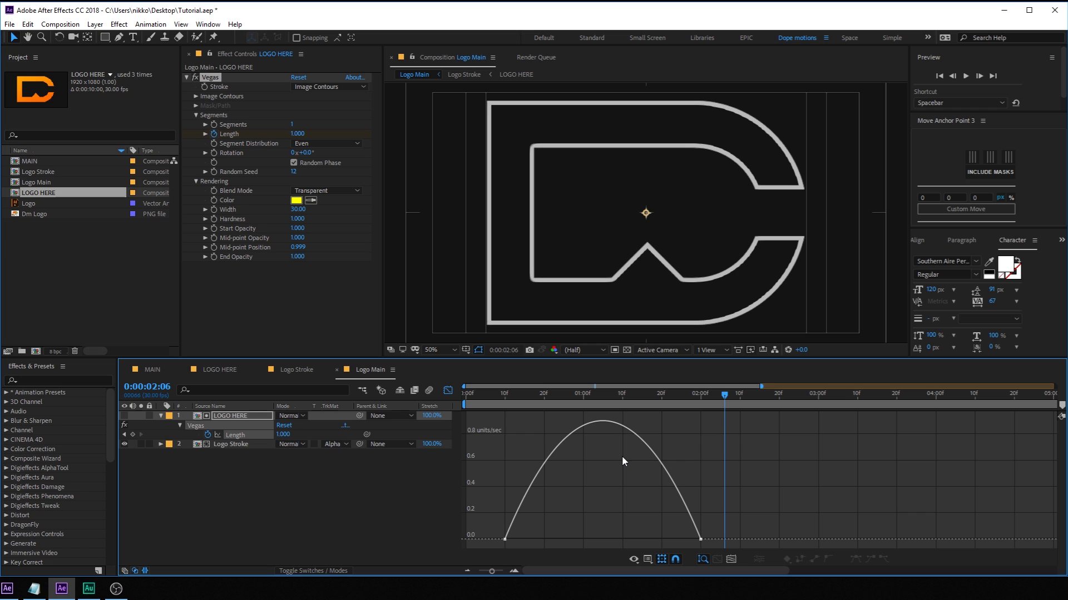
pyautogui.rightClick(608, 455)
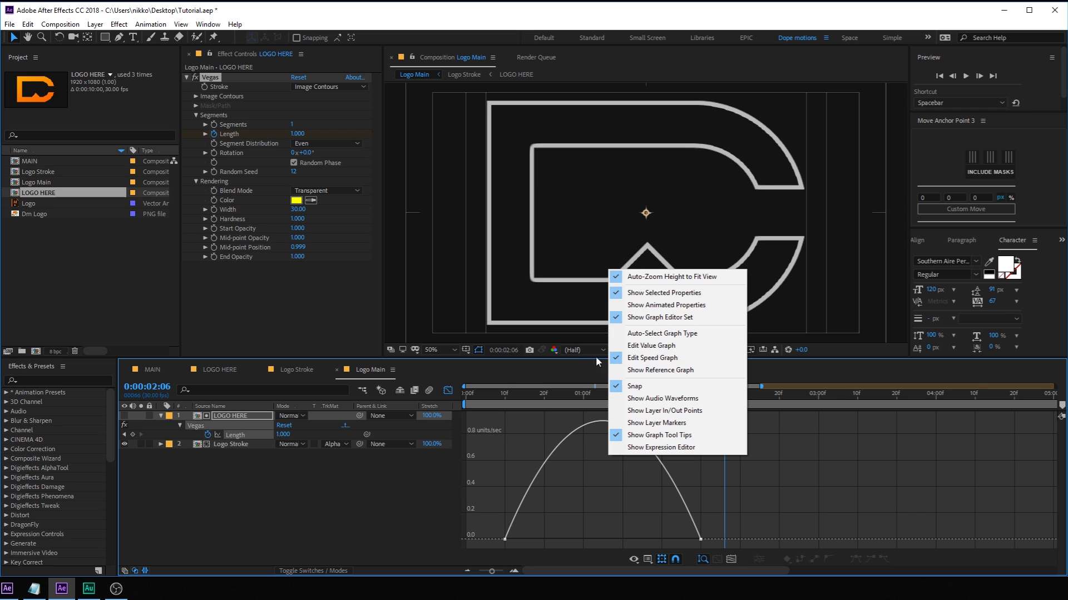
pyautogui.click(718, 520)
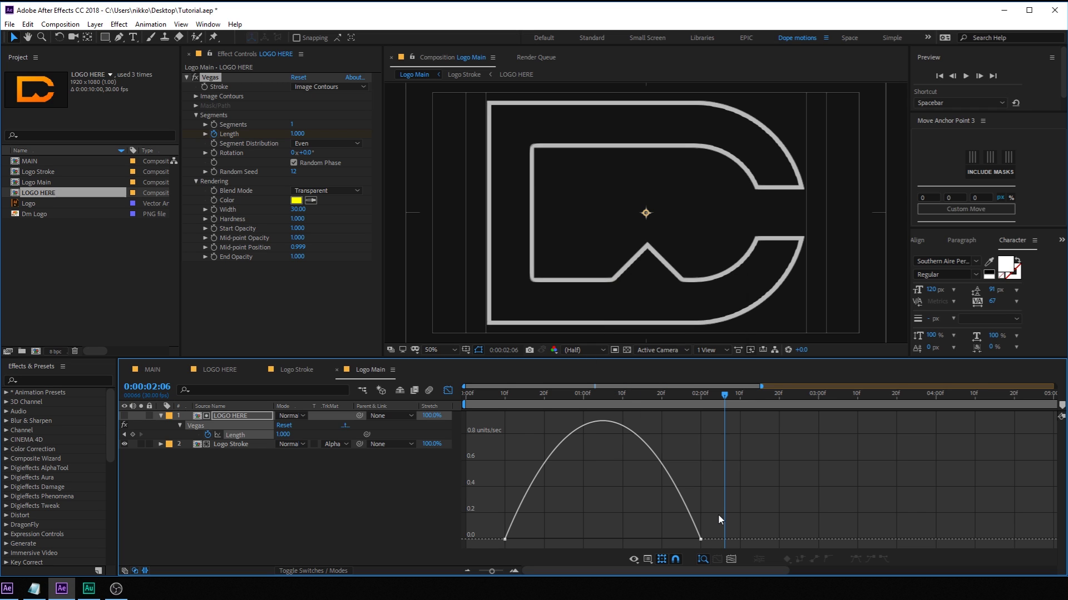
pyautogui.moveTo(716, 495); pyautogui.dragTo(630, 540)
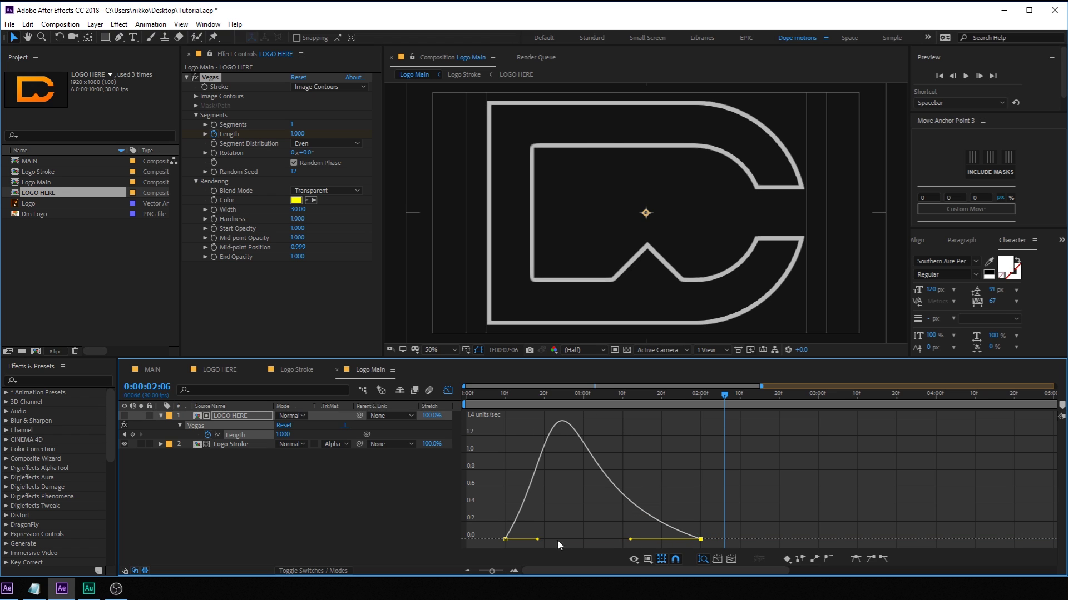
pyautogui.click(504, 540)
pyautogui.moveTo(538, 541); pyautogui.dragTo(576, 539)
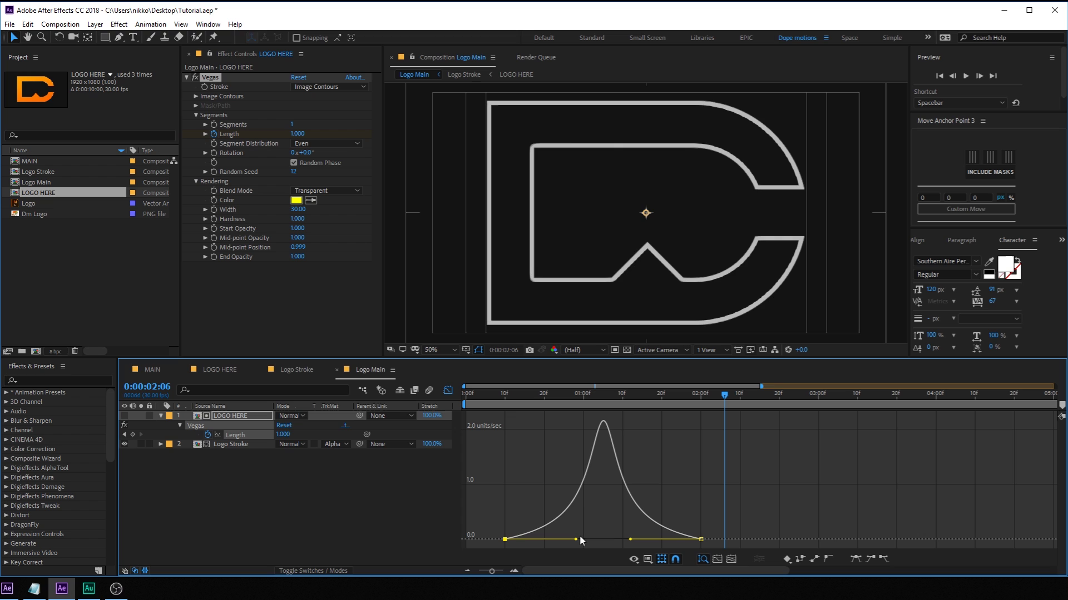
# Preview the eased outline from 0:00:00:10, and close the graph editor and the LOGO HERE layer's properties
pyautogui.click(504, 393)
pyautogui.press('space')
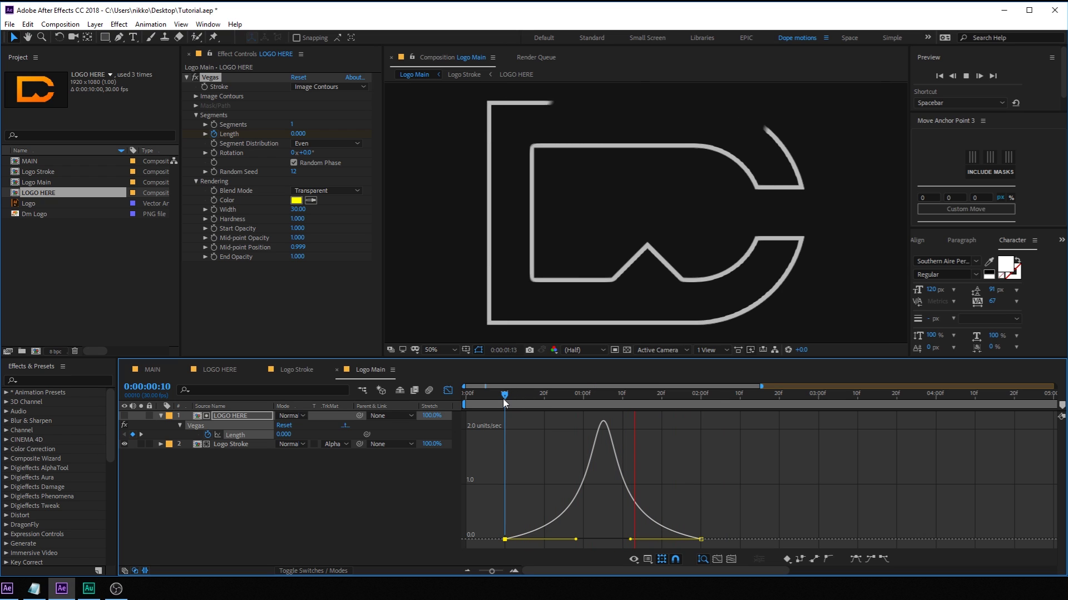
pyautogui.moveTo(505, 402); pyautogui.dragTo(692, 418)
pyautogui.press('.')
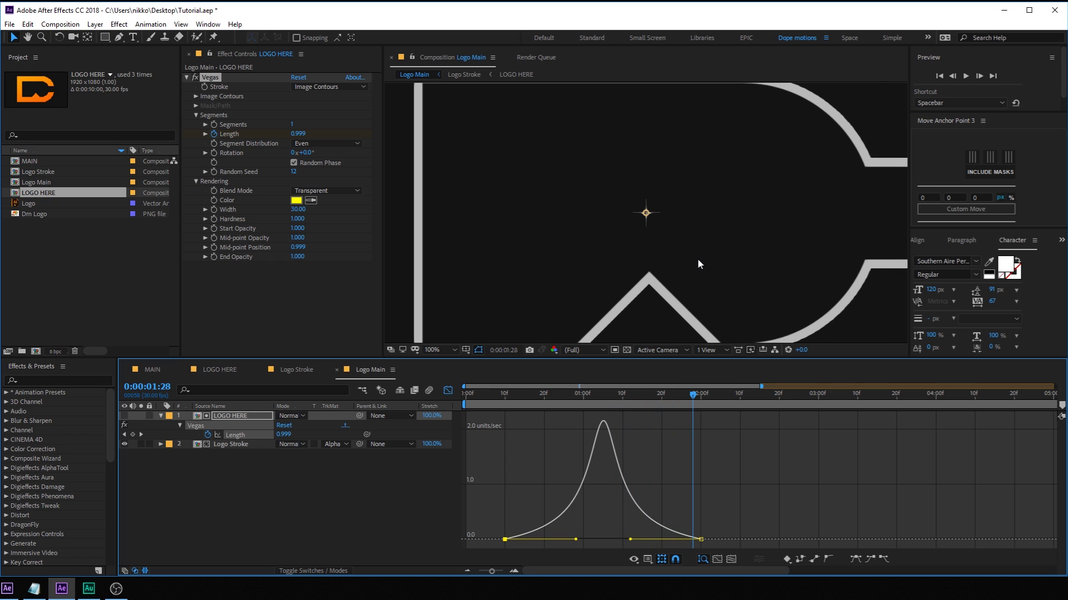
pyautogui.press(',')
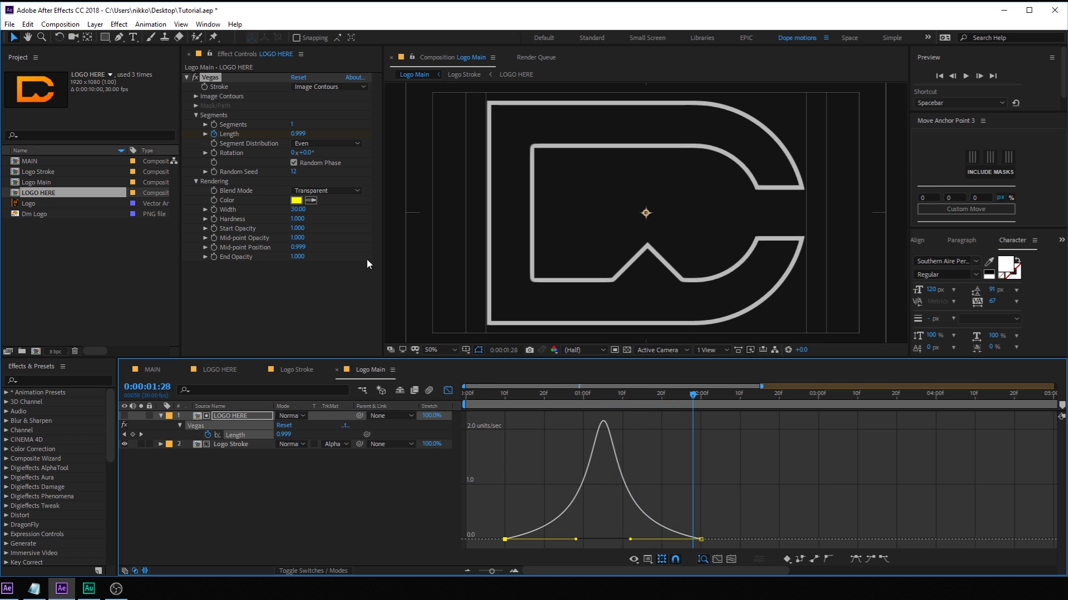
pyautogui.click(160, 416)
pyautogui.click(447, 390)
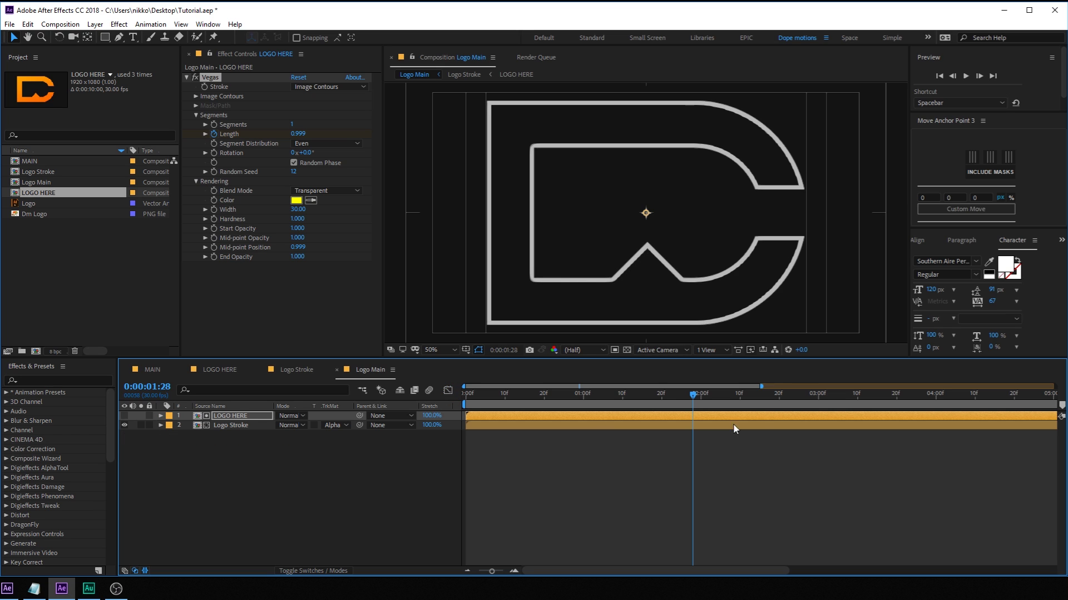
# Trim the ends of the LOGO HERE and Logo Stroke layers to 0:00:03:00
pyautogui.click(800, 396)
pyautogui.moveTo(801, 403); pyautogui.dragTo(818, 403)
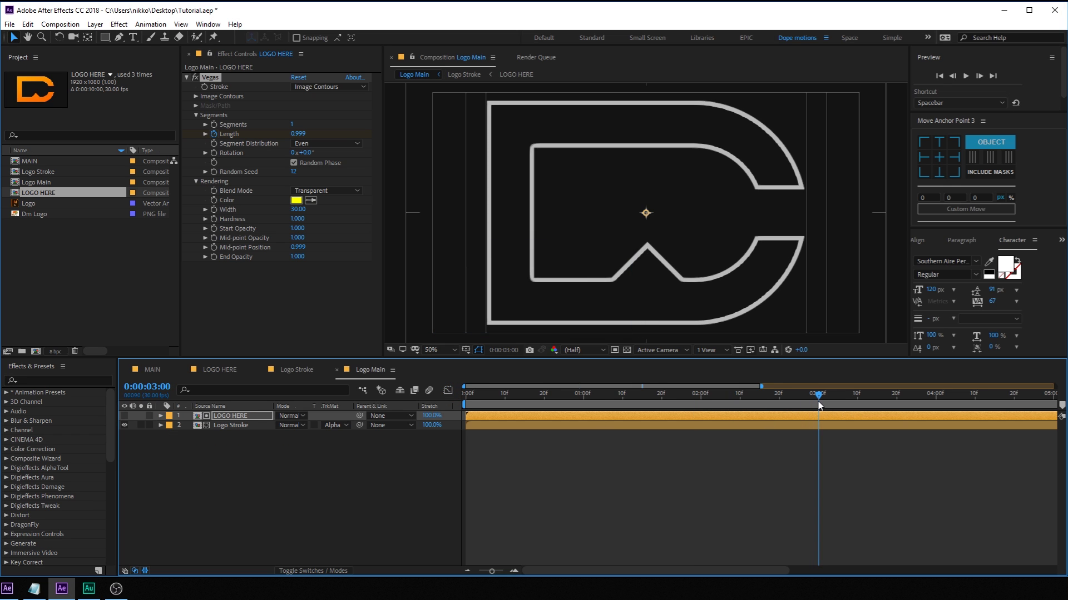
pyautogui.moveTo(195, 463); pyautogui.dragTo(264, 414)
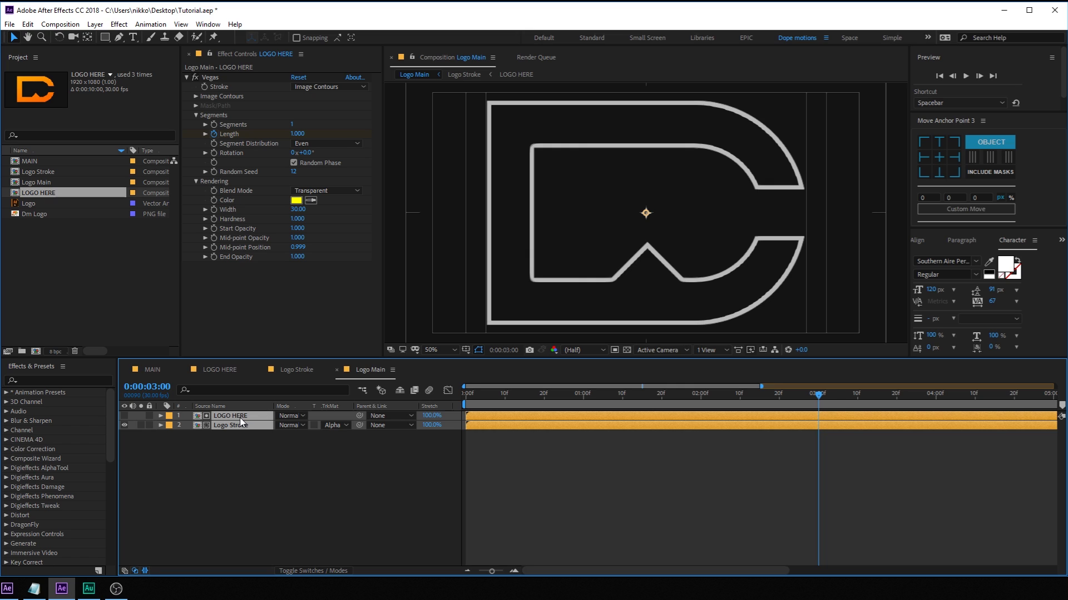
pyautogui.hotkey('alt', ']')
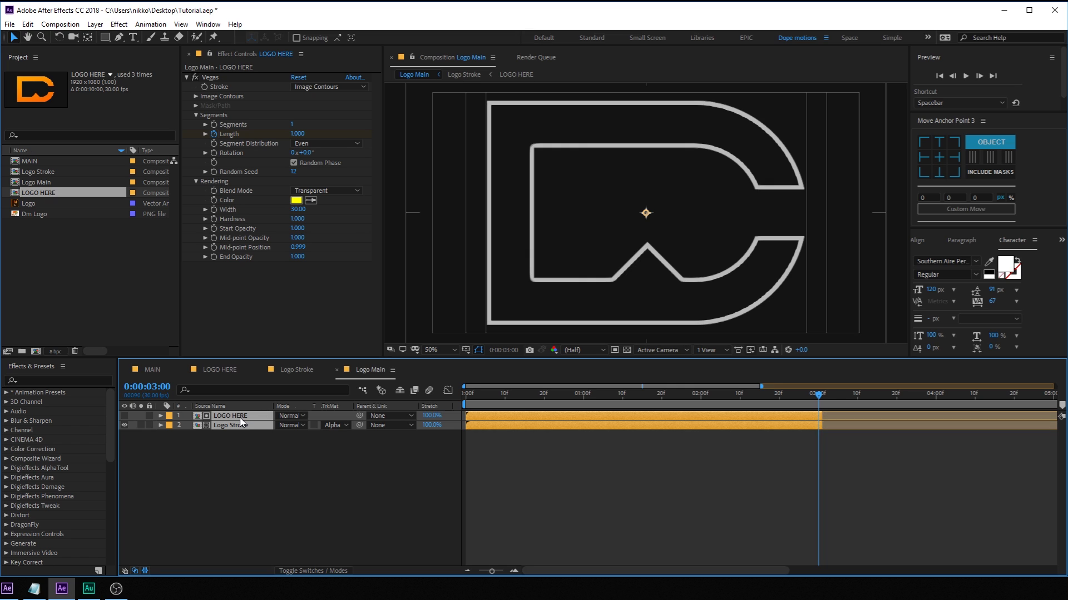
# Add the LOGO HERE composition as the top layer of Logo Main and trim its start to 0:00:03:00
pyautogui.moveTo(240, 421)
pyautogui.mouseDown()
pyautogui.moveTo(129, 306)
pyautogui.moveTo(86, 283)
pyautogui.moveTo(44, 198)
pyautogui.moveTo(234, 413)
pyautogui.mouseUp()
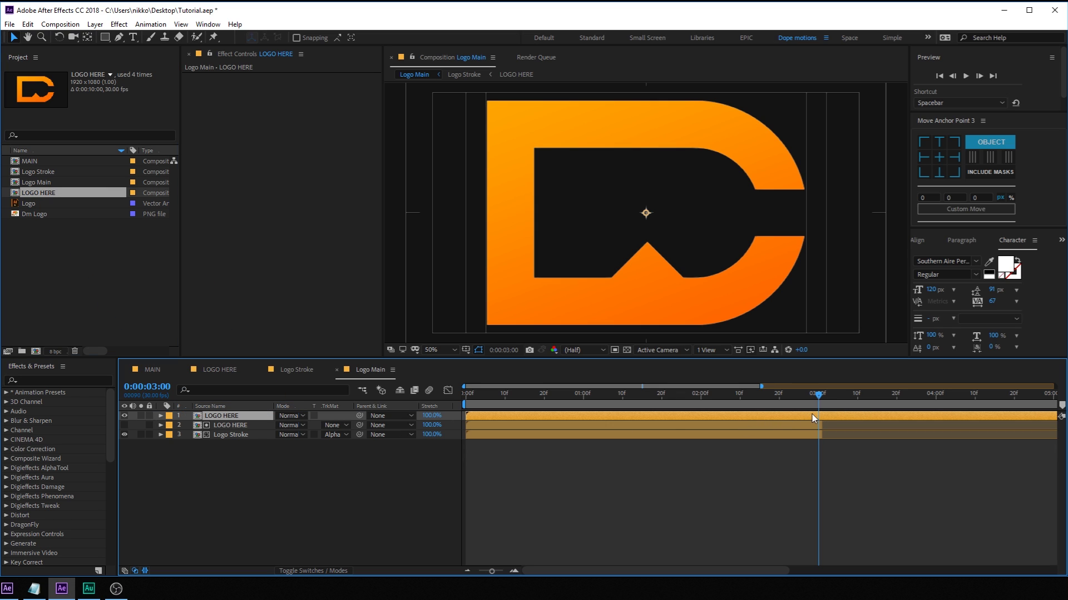
pyautogui.hotkey('alt', '[')
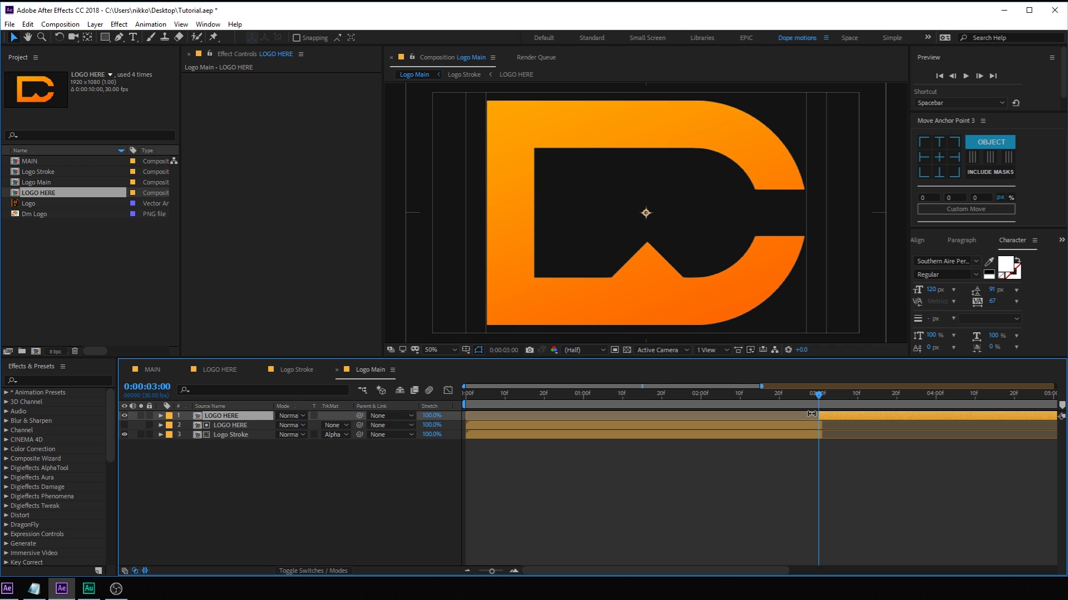
pyautogui.moveTo(819, 397); pyautogui.dragTo(901, 421)
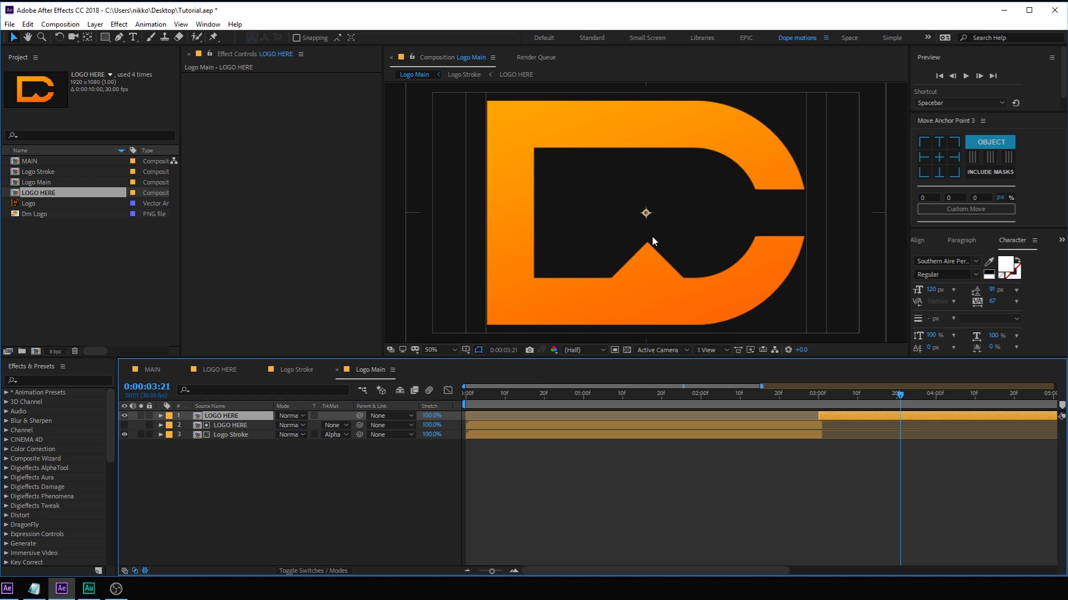
pyautogui.press(',')
pyautogui.press(',')
pyautogui.moveTo(816, 399)
pyautogui.mouseDown()
pyautogui.moveTo(799, 403)
pyautogui.moveTo(852, 404)
pyautogui.moveTo(531, 400)
pyautogui.moveTo(846, 405)
pyautogui.moveTo(826, 405)
pyautogui.mouseUp()
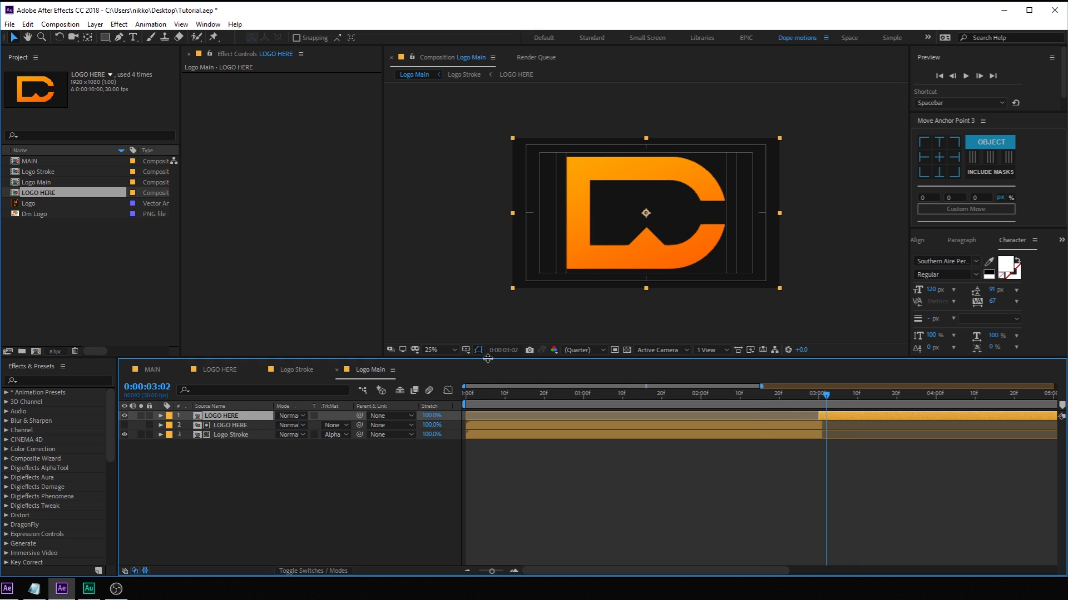
# Create a new composition from Logo Main and name it LOGO
pyautogui.click(58, 235)
pyautogui.moveTo(37, 180); pyautogui.dragTo(35, 349)
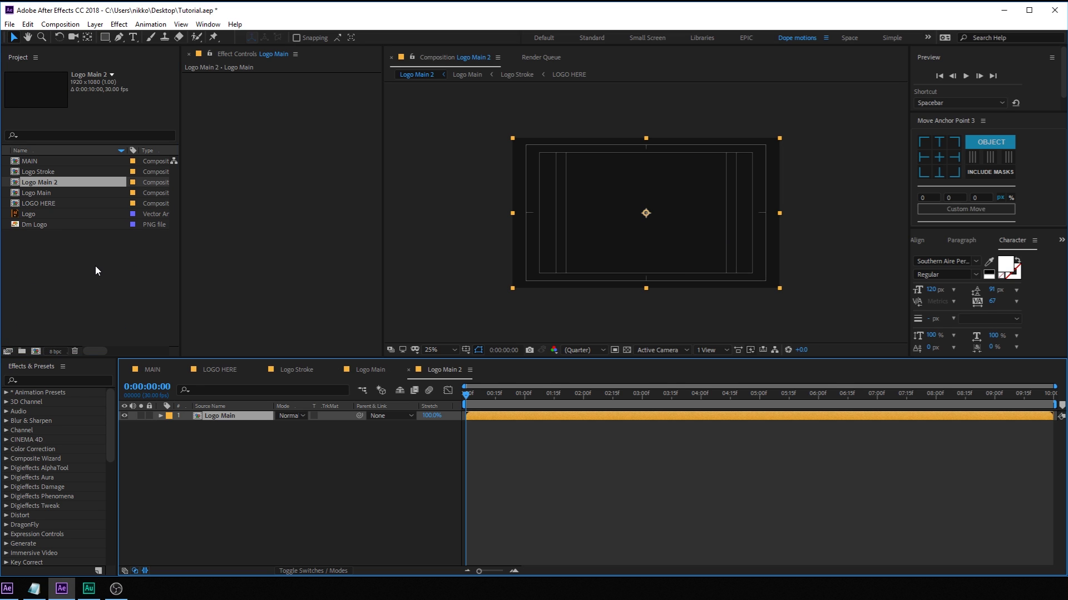
pyautogui.press('Return')
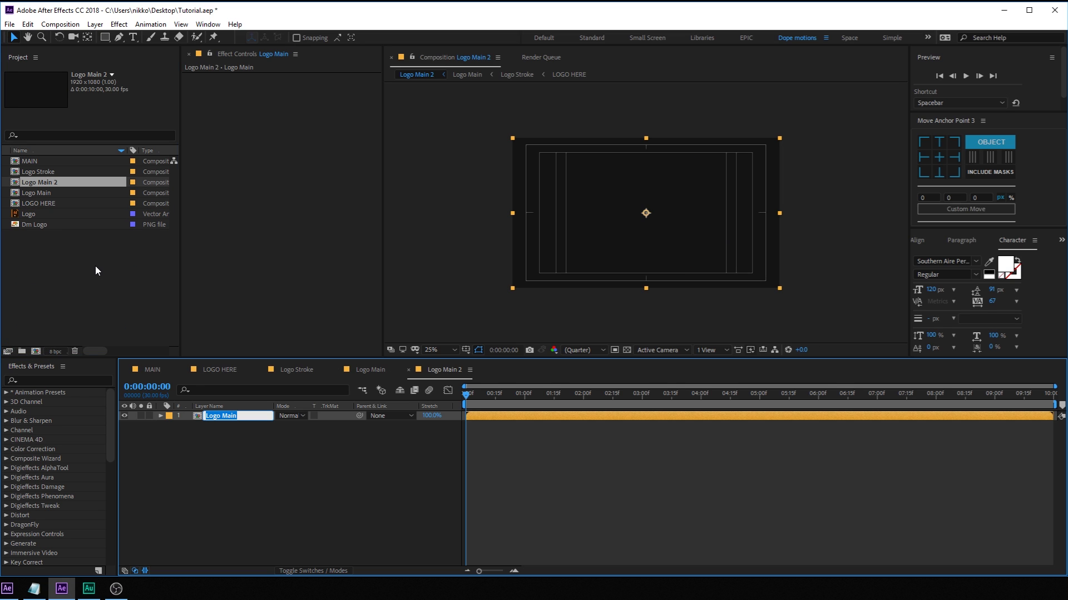
pyautogui.click(307, 541)
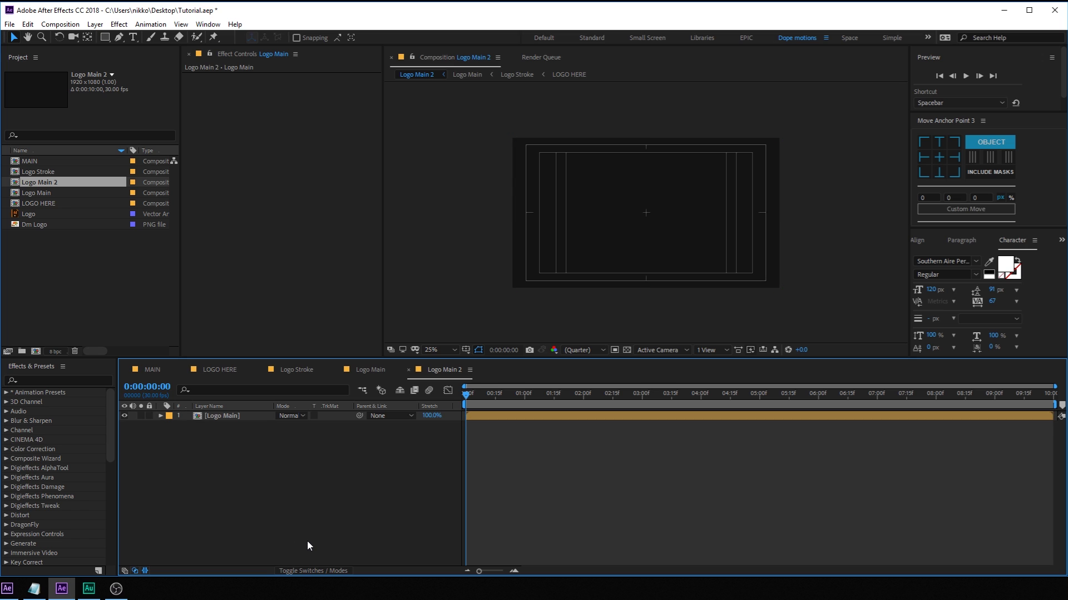
pyautogui.hotkey('ctrl', 'k')
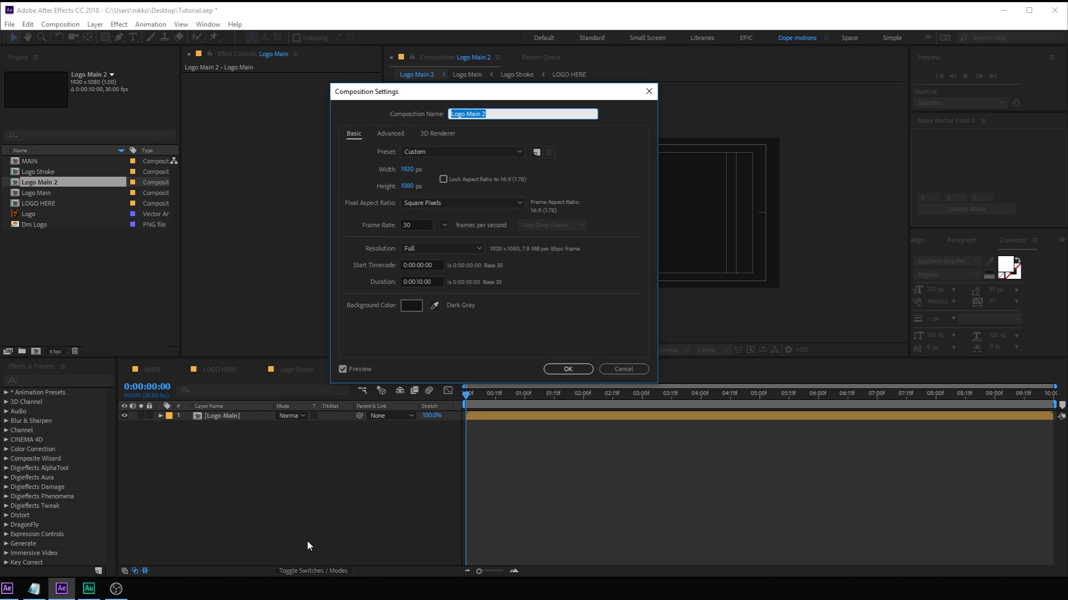
pyautogui.write('LOGO')
pyautogui.press('Return')
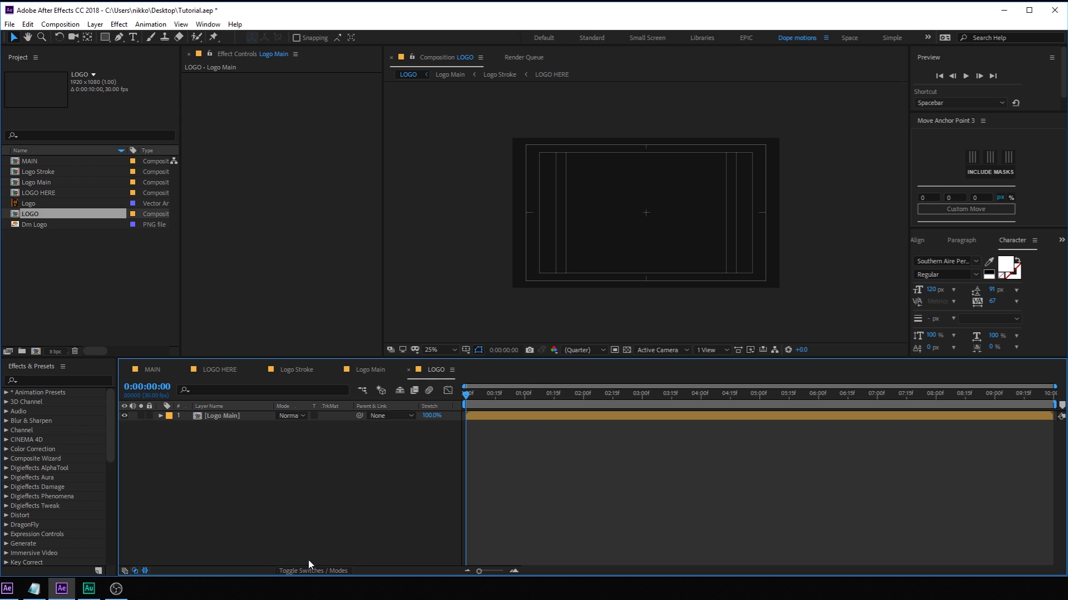
# Make the Logo Main layer 3D in the LOGO composition and check the logo at 0:00:05:24
pyautogui.click(320, 570)
pyautogui.click(338, 416)
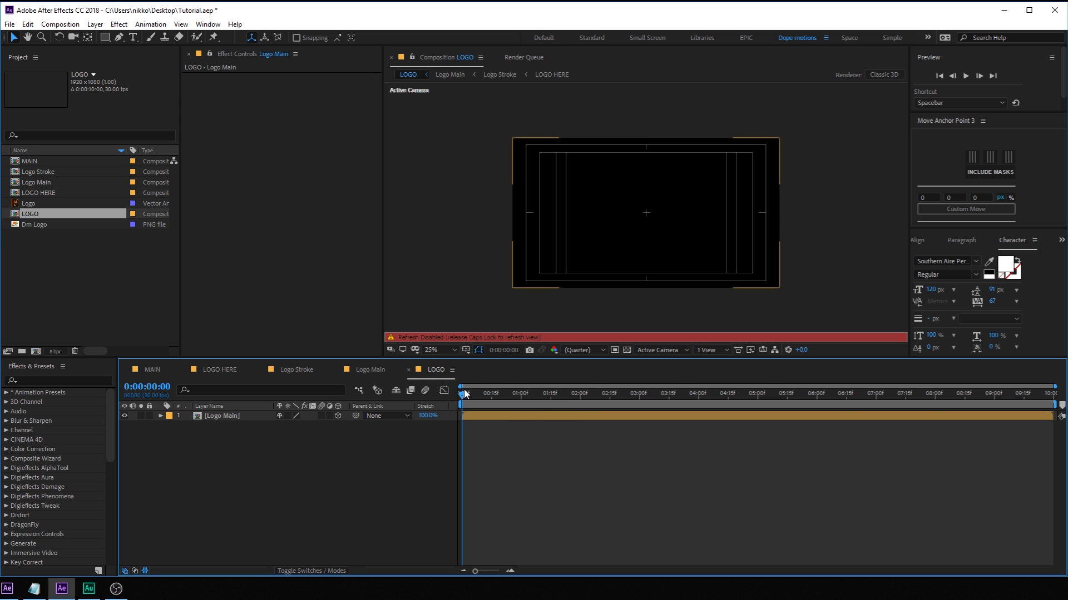
pyautogui.moveTo(472, 393); pyautogui.dragTo(805, 403)
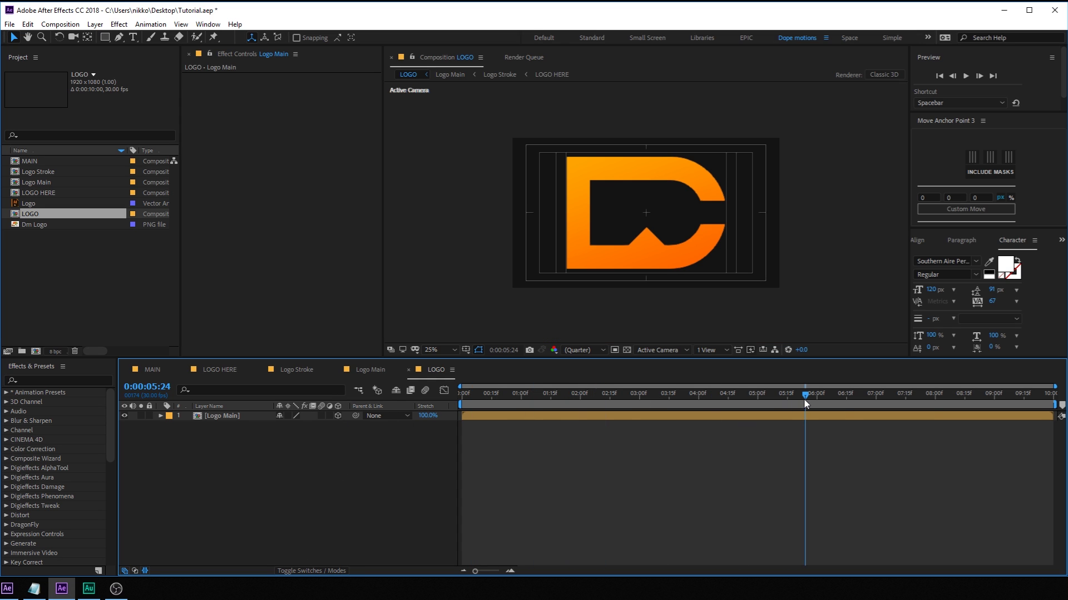
# Add the LOGO composition to the MAIN composition and make it a 3D layer
pyautogui.click(152, 370)
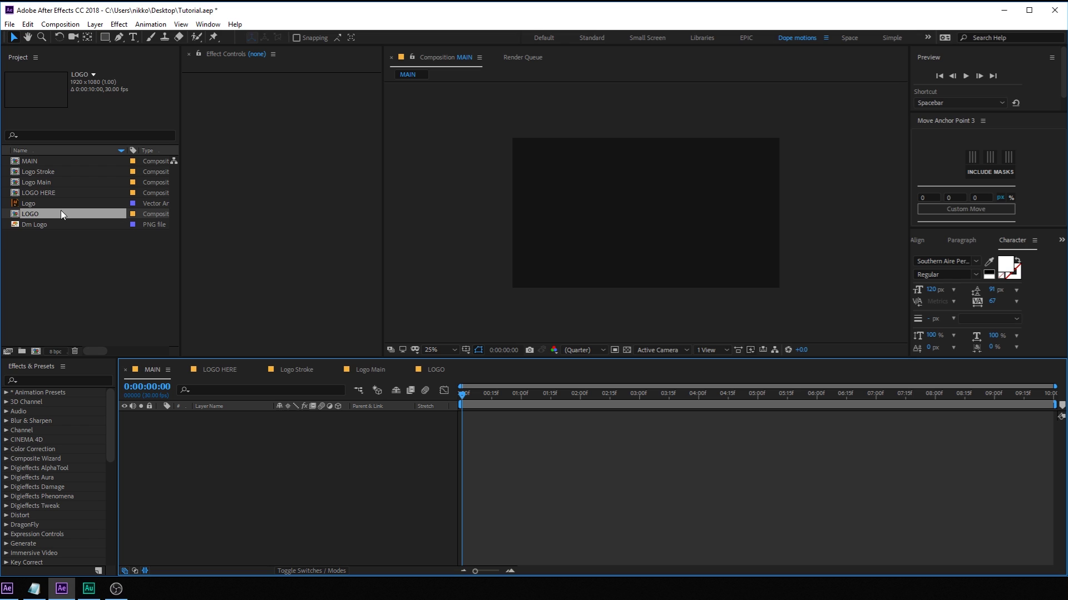
pyautogui.moveTo(38, 218); pyautogui.dragTo(201, 453)
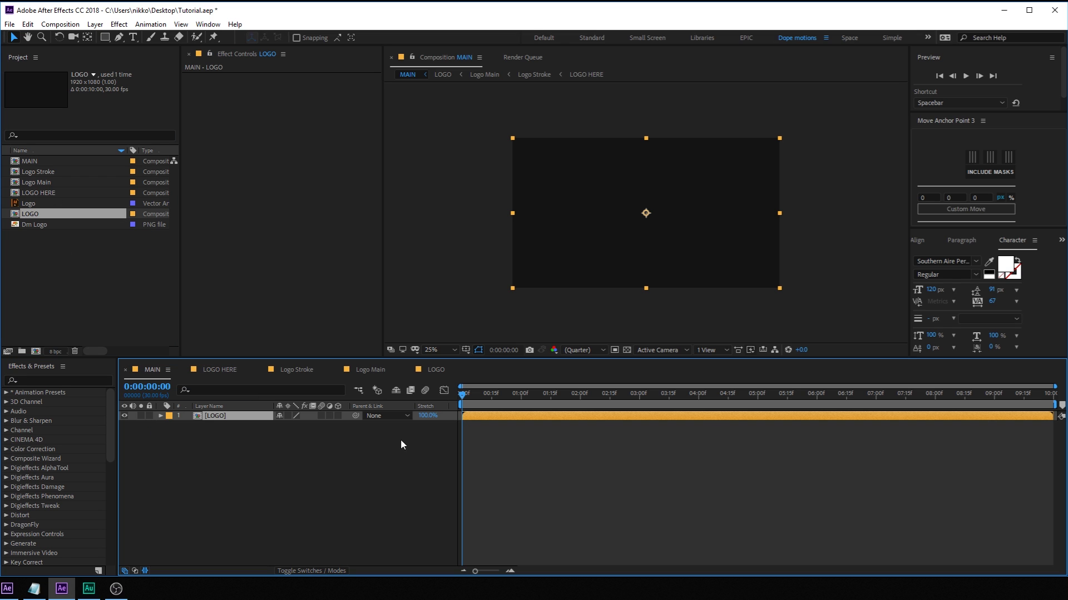
pyautogui.moveTo(479, 396); pyautogui.dragTo(705, 396)
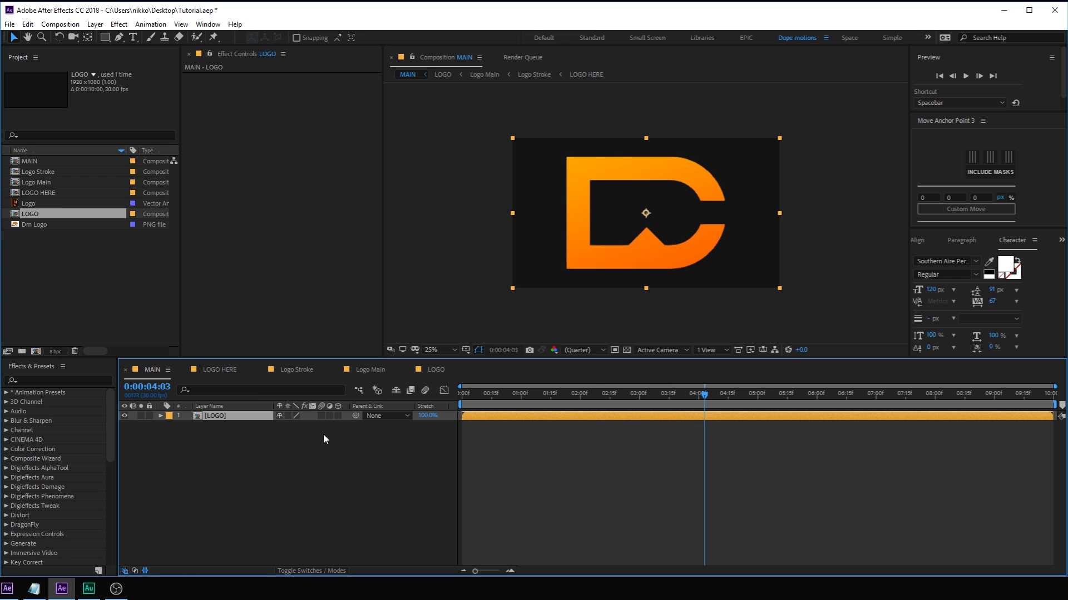
pyautogui.click(336, 416)
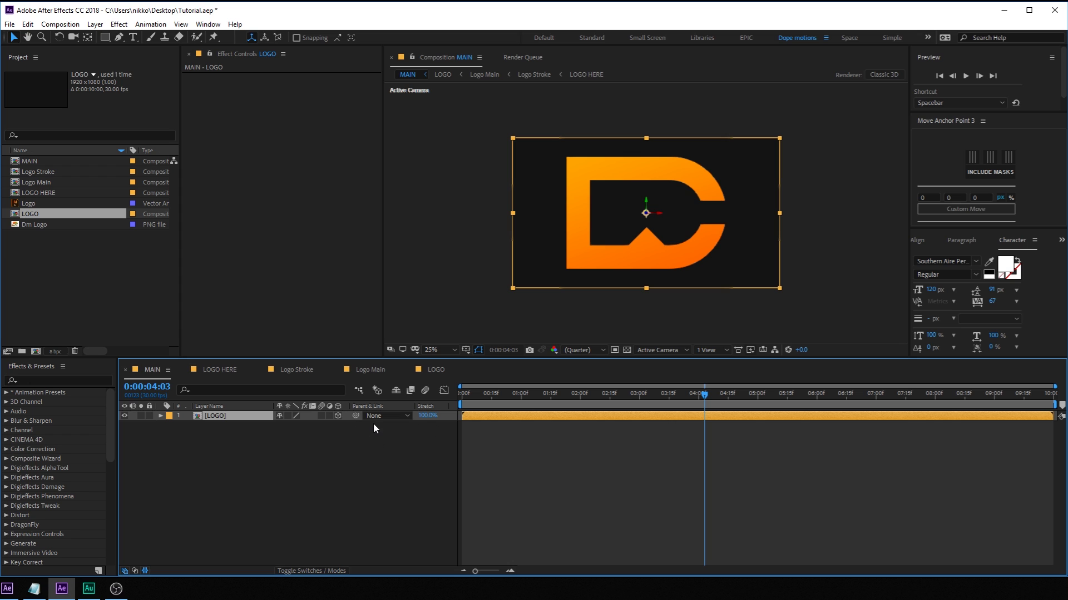
# Add a null object to MAIN, name it Settings, and make it a 3D layer
pyautogui.rightClick(254, 461)
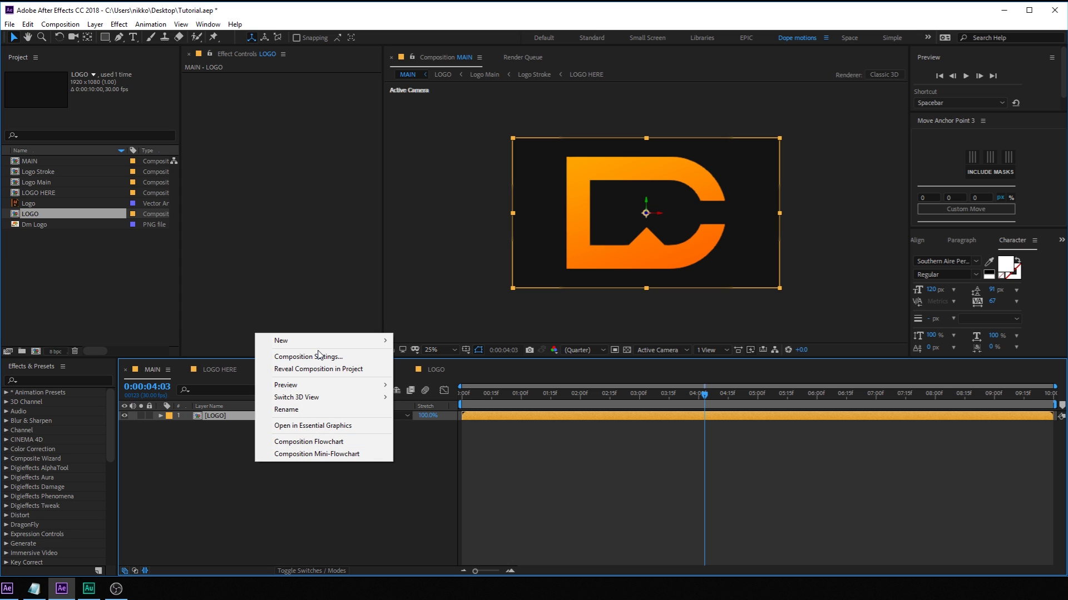
pyautogui.moveTo(370, 341)
pyautogui.click(420, 407)
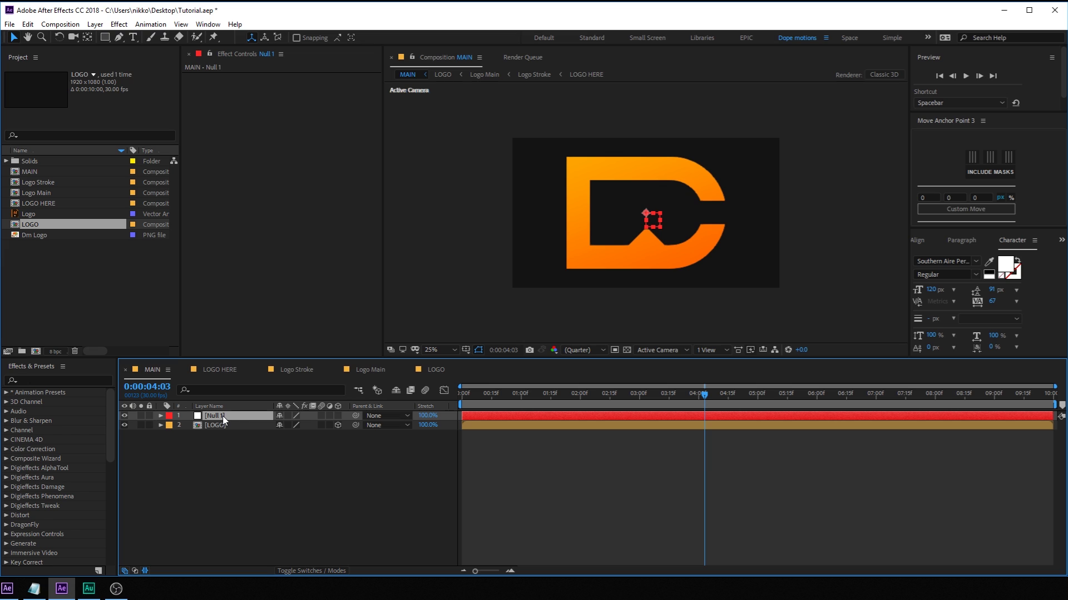
pyautogui.press('Return')
pyautogui.write('Settings')
pyautogui.press('Return')
pyautogui.click(338, 416)
# Try parenting the LOGO layer to the Settings null, and return its parent to None
pyautogui.click(490, 394)
pyautogui.click(228, 426)
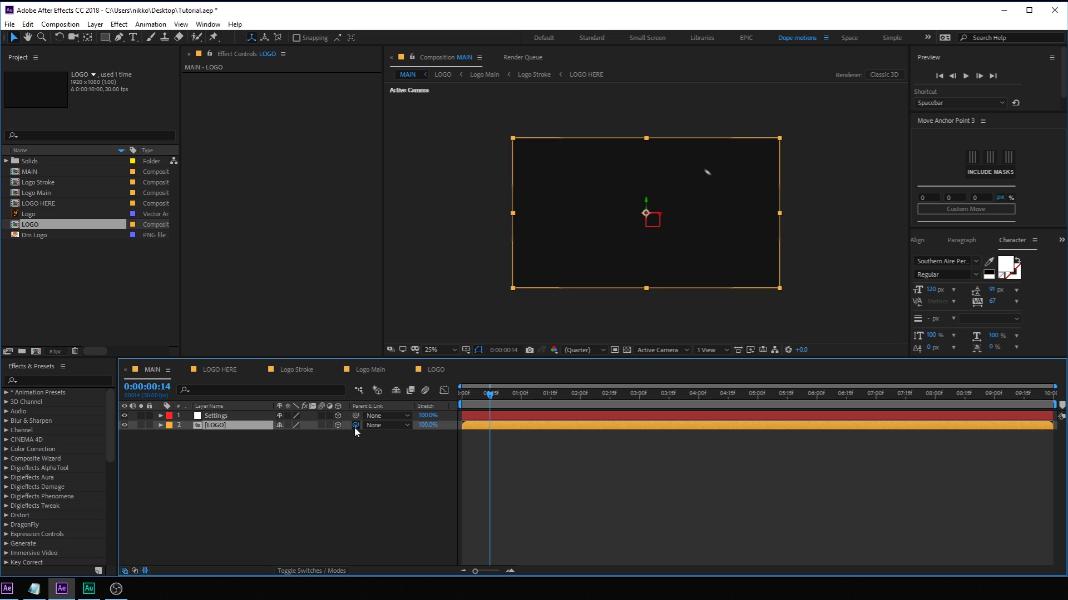
pyautogui.moveTo(355, 426); pyautogui.dragTo(224, 416)
pyautogui.click(230, 439)
pyautogui.click(221, 415)
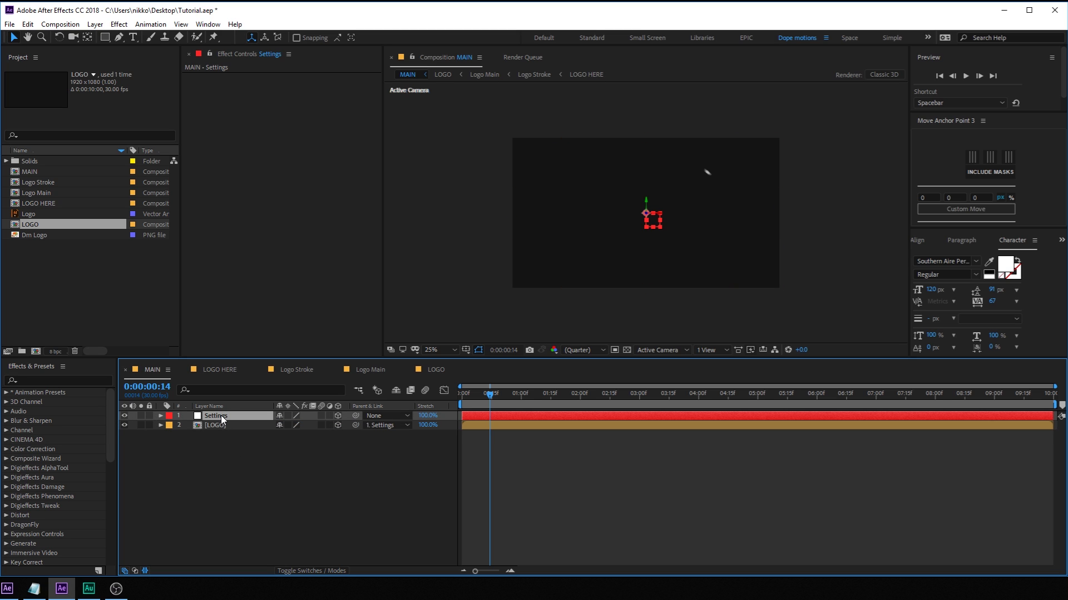
pyautogui.press('.')
pyautogui.press('.')
pyautogui.moveTo(490, 399); pyautogui.dragTo(604, 403)
pyautogui.click(382, 426)
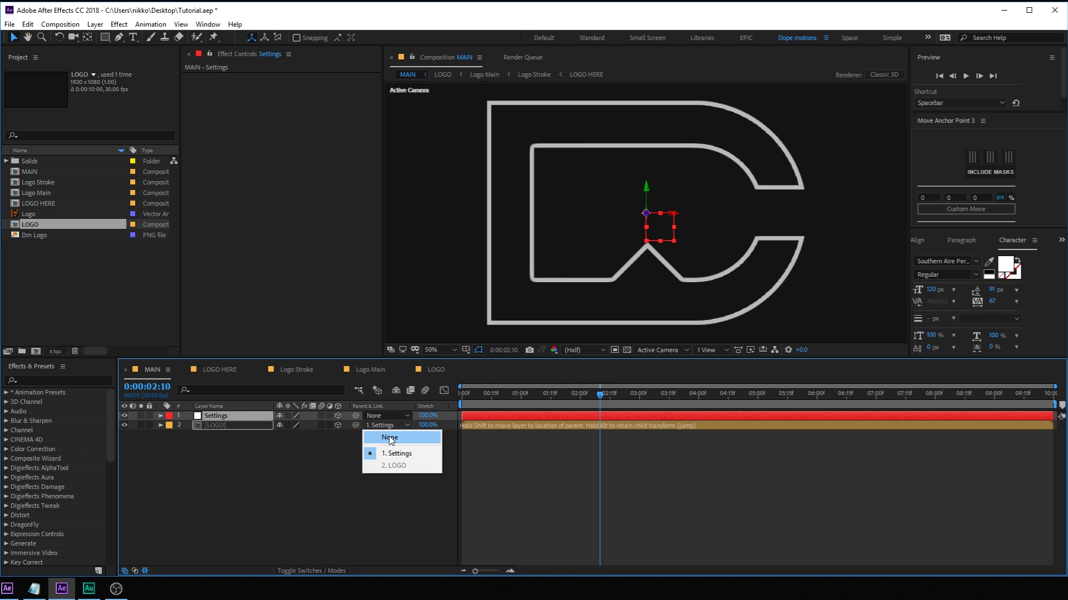
pyautogui.click(382, 435)
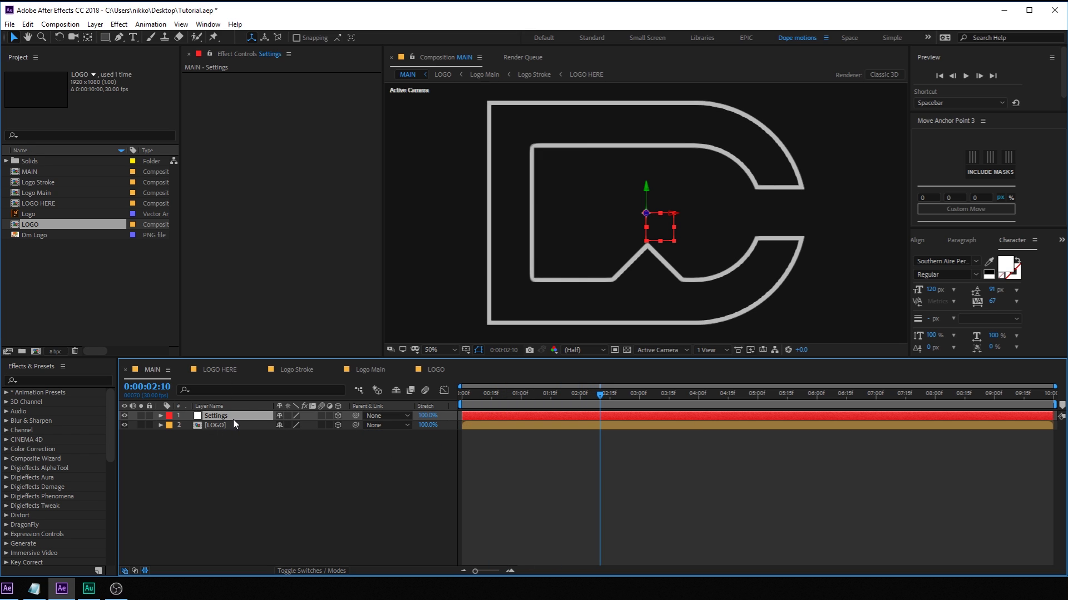
# Turn off 3D on the Settings null, centre its anchor point, and align it to the centre of the MAIN composition
pyautogui.press('p')
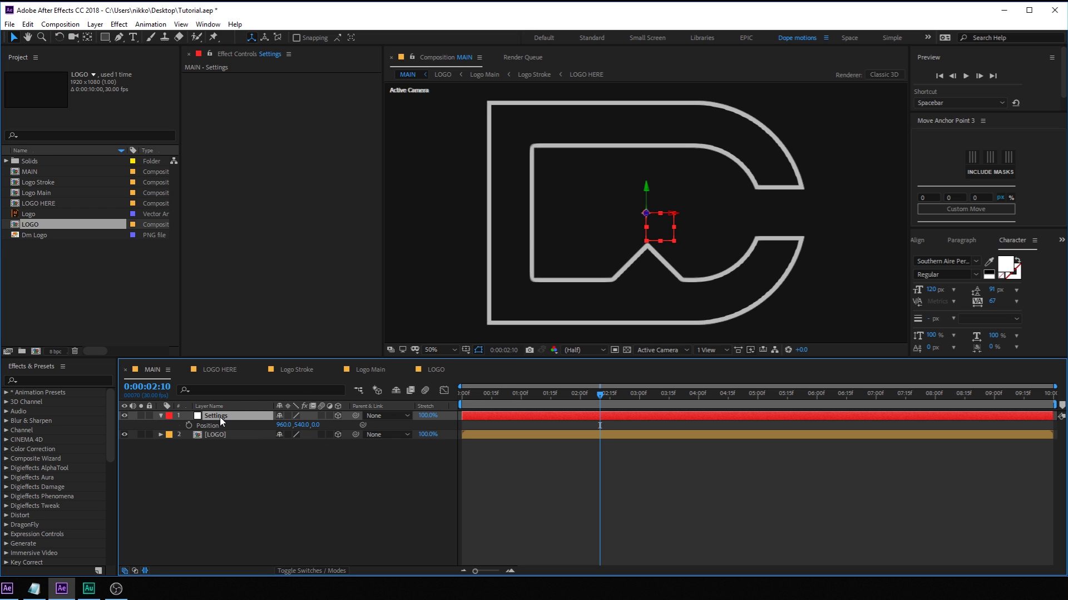
pyautogui.click(337, 416)
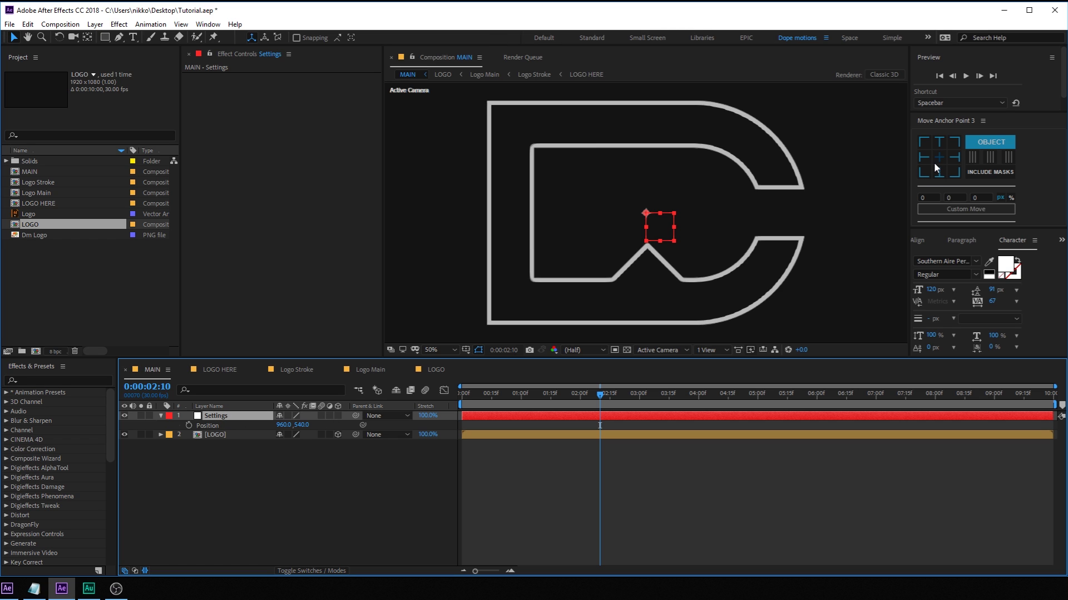
pyautogui.click(938, 157)
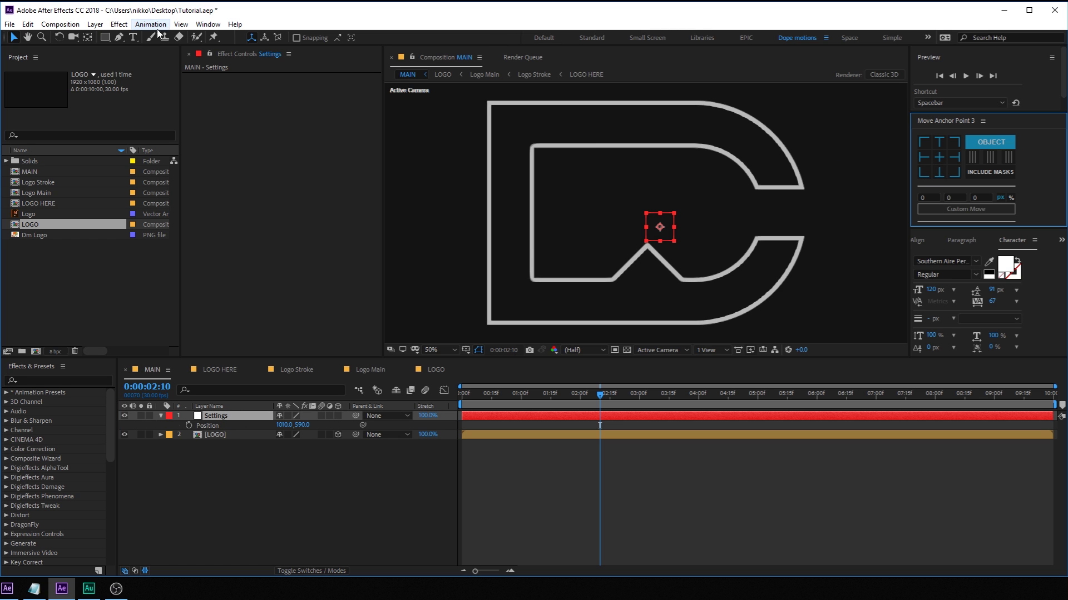
pyautogui.click(208, 24)
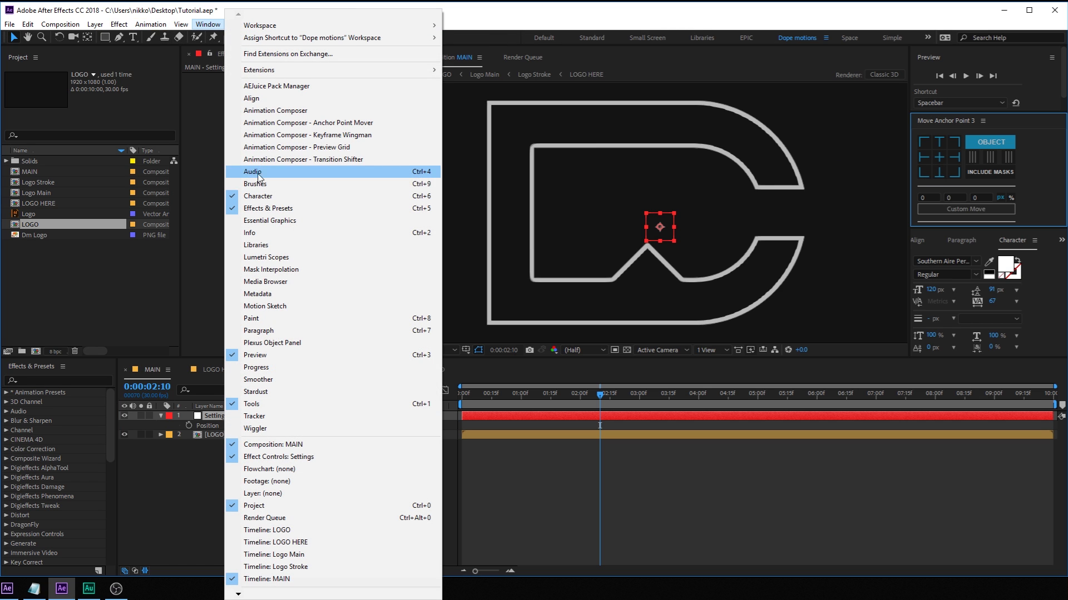
pyautogui.click(265, 98)
pyautogui.click(938, 274)
pyautogui.click(997, 271)
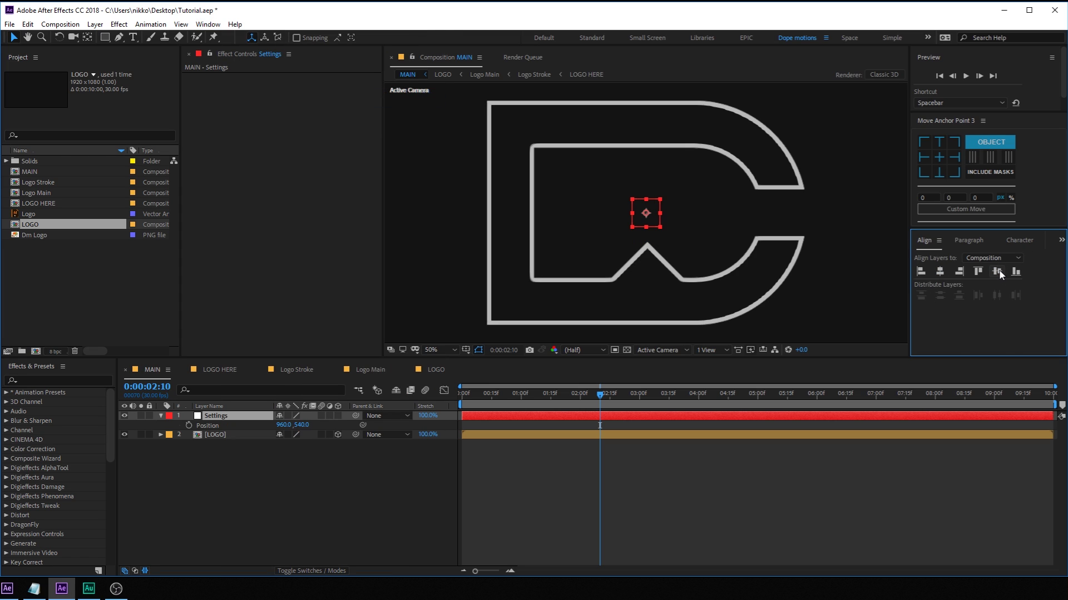
pyautogui.press("'")
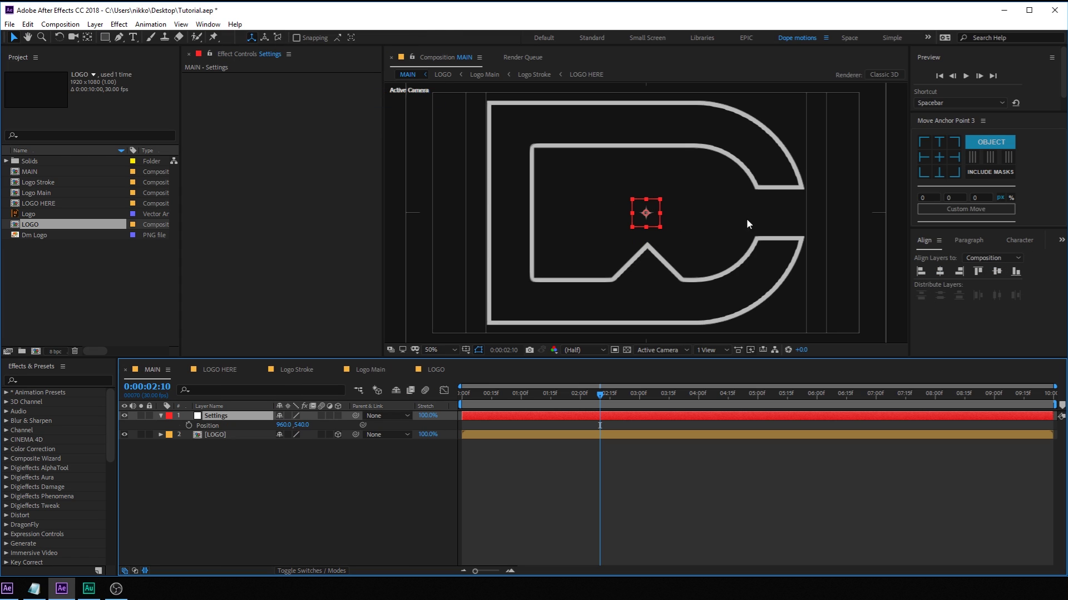
# Make the Settings null a 3D layer again and check its position
pyautogui.click(337, 416)
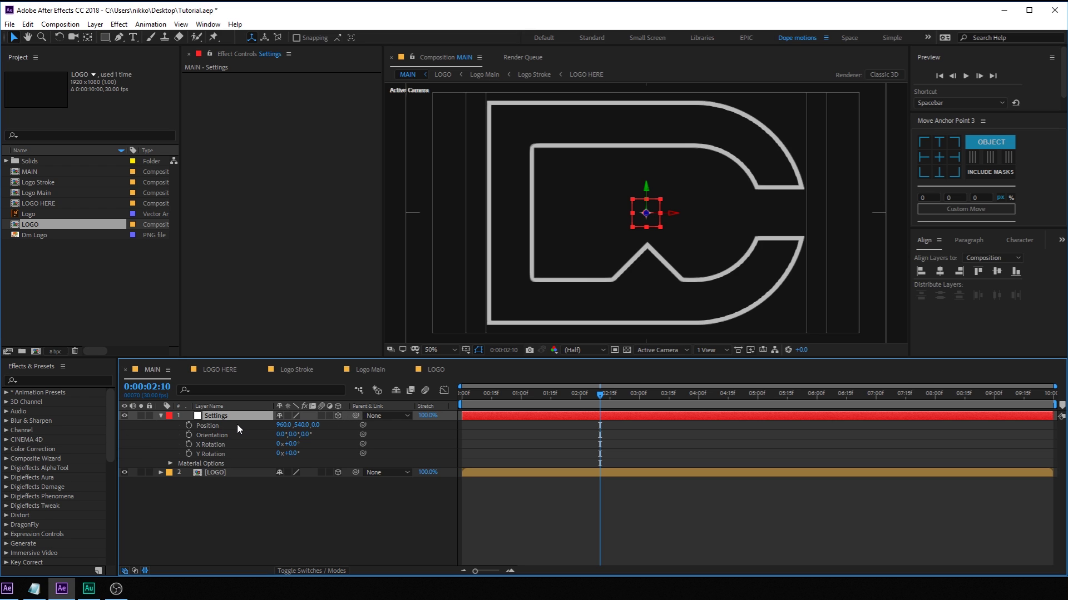
pyautogui.press('p')
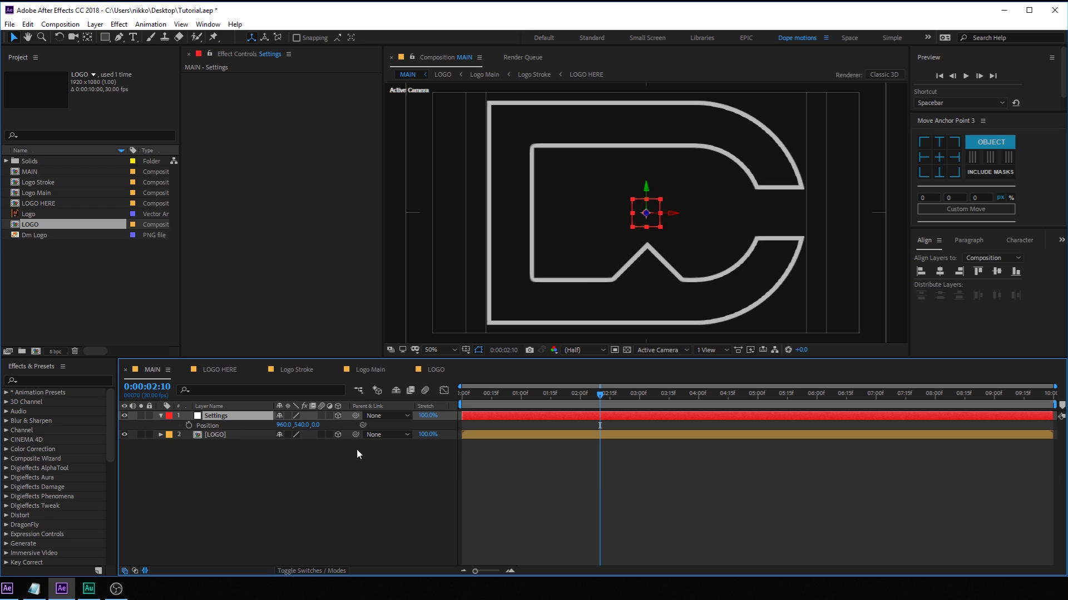
pyautogui.click(158, 418)
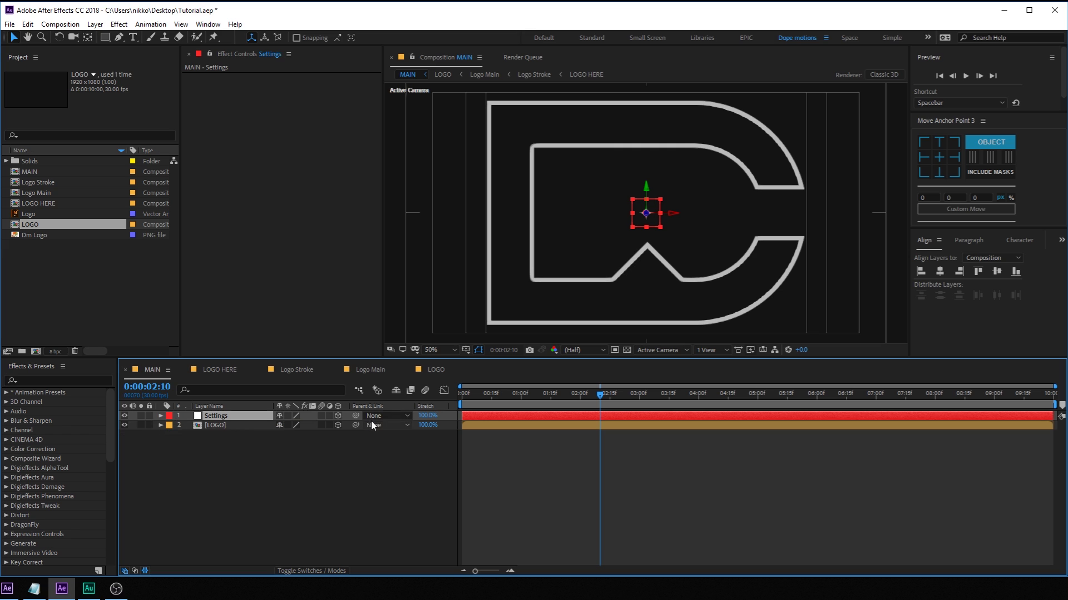
# Parent the LOGO layer to the Settings null and test the link by briefly changing the null's X rotation
pyautogui.moveTo(356, 425); pyautogui.dragTo(226, 416)
pyautogui.click(225, 415)
pyautogui.press('r')
pyautogui.moveTo(294, 435); pyautogui.dragTo(294, 435)
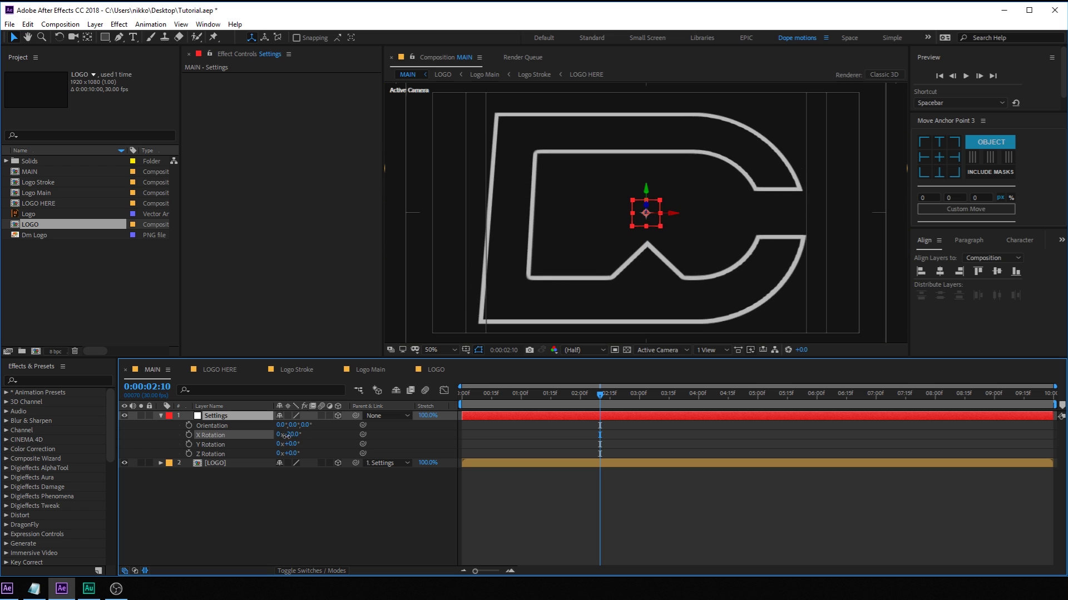
pyautogui.click(161, 415)
# Add a two-node camera with the 24mm preset to the MAIN composition
pyautogui.rightClick(202, 471)
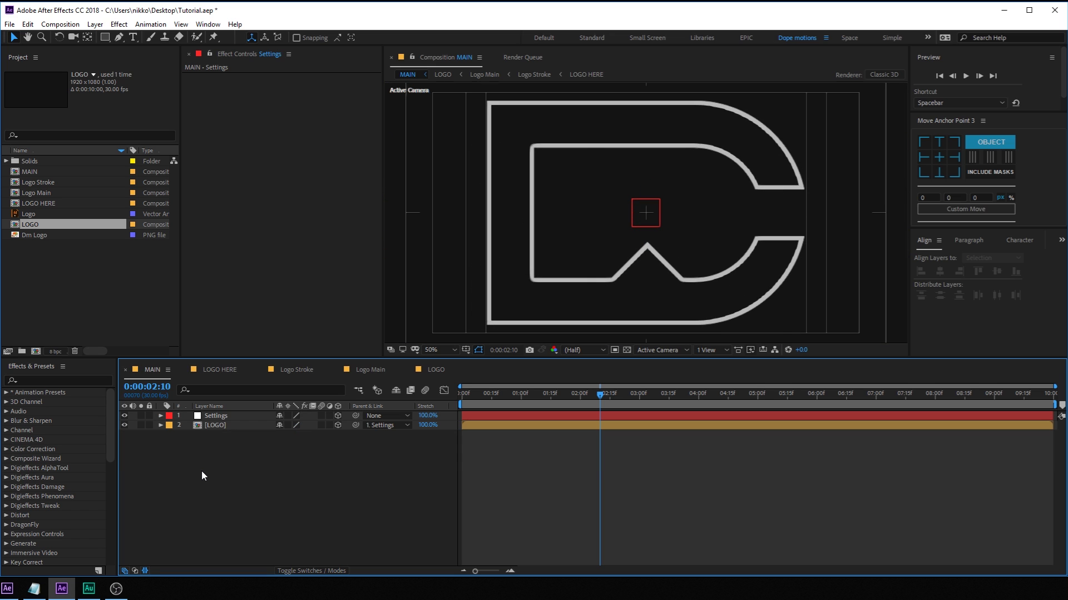
pyautogui.moveTo(283, 358)
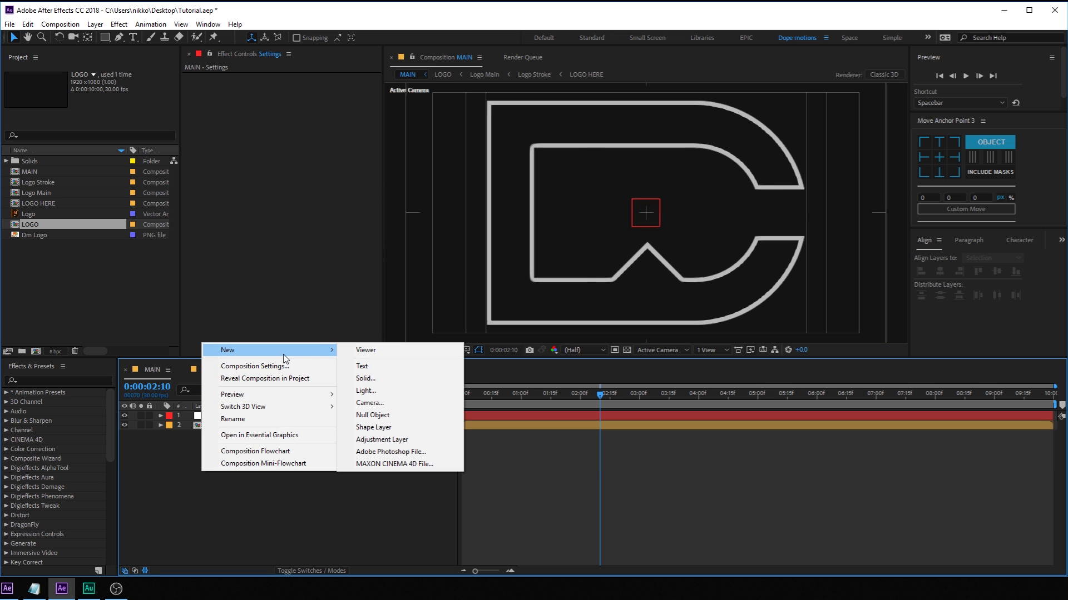
pyautogui.click(367, 405)
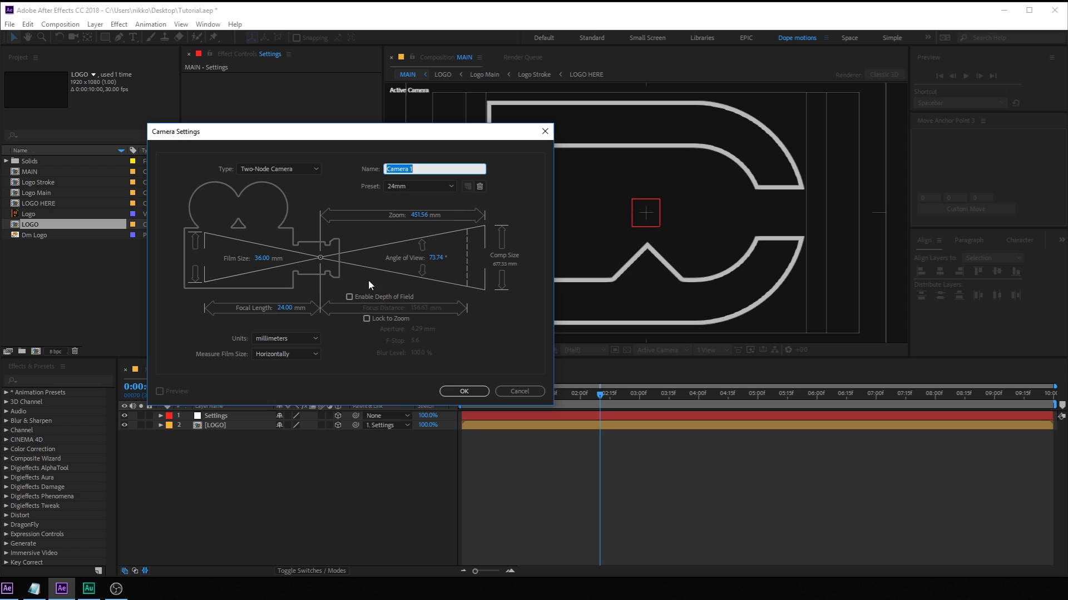
pyautogui.click(465, 392)
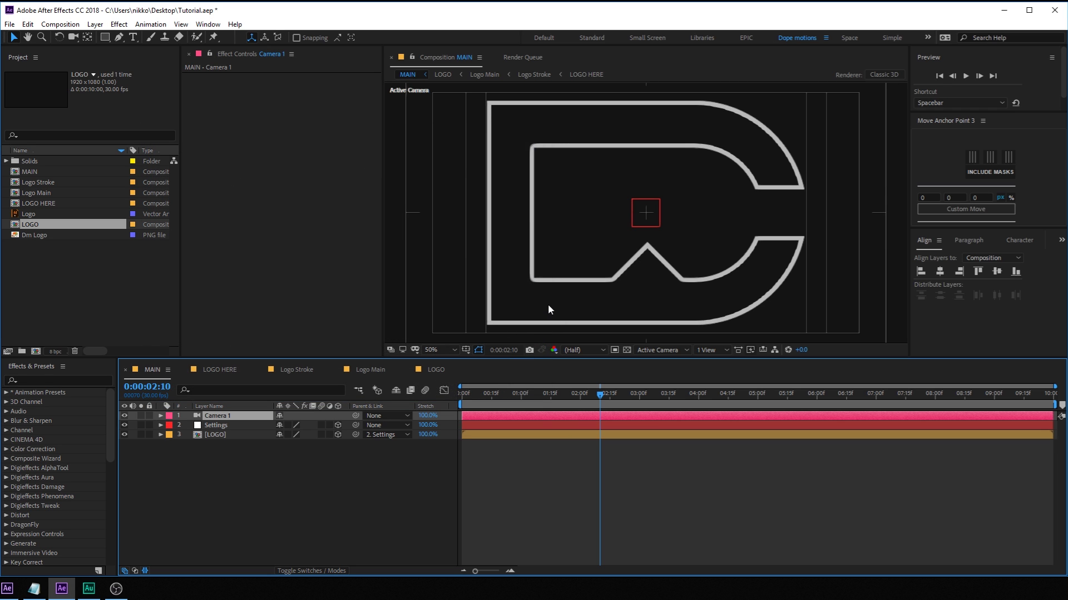
pyautogui.press(',')
pyautogui.press(',')
# Duplicate the Settings null as Controller and parent the Settings null to it
pyautogui.rightClick(227, 472)
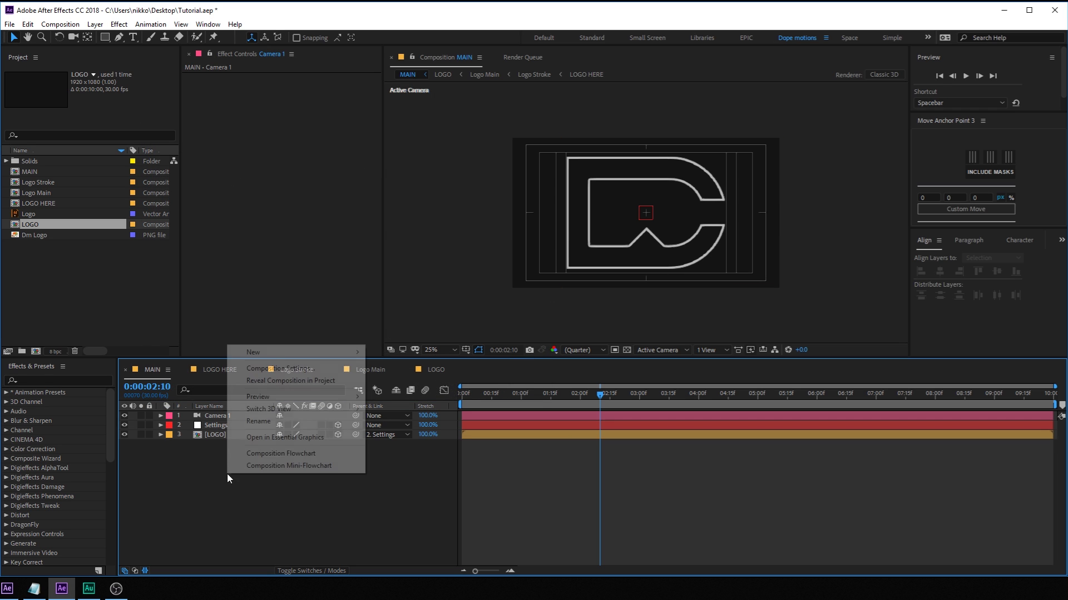
pyautogui.click(273, 426)
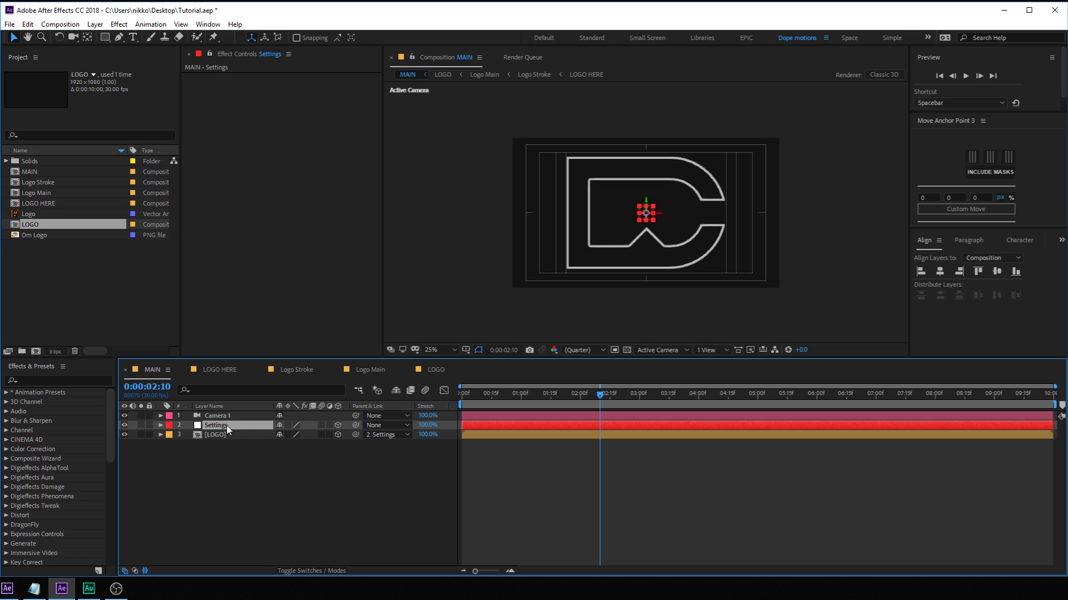
pyautogui.hotkey('ctrl', 'd')
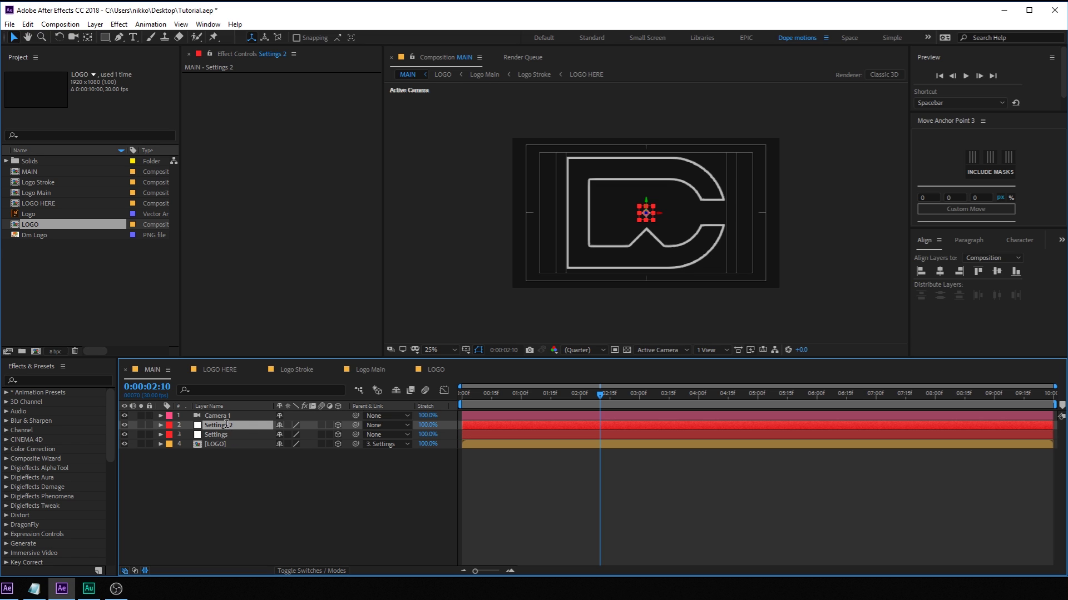
pyautogui.press('Return')
pyautogui.write('Contro')
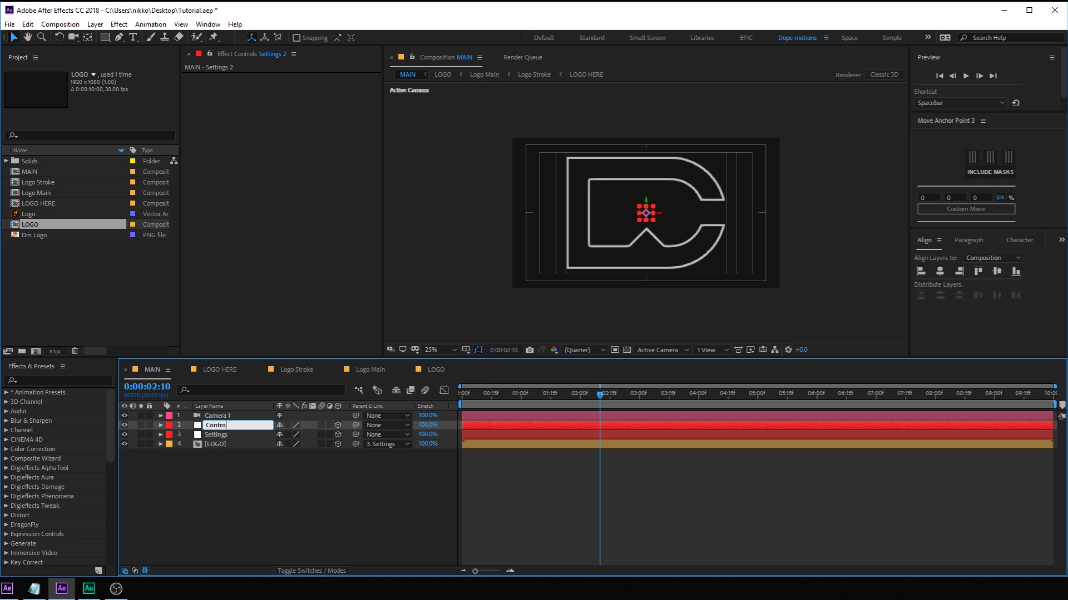
pyautogui.write('ller')
pyautogui.press('Return')
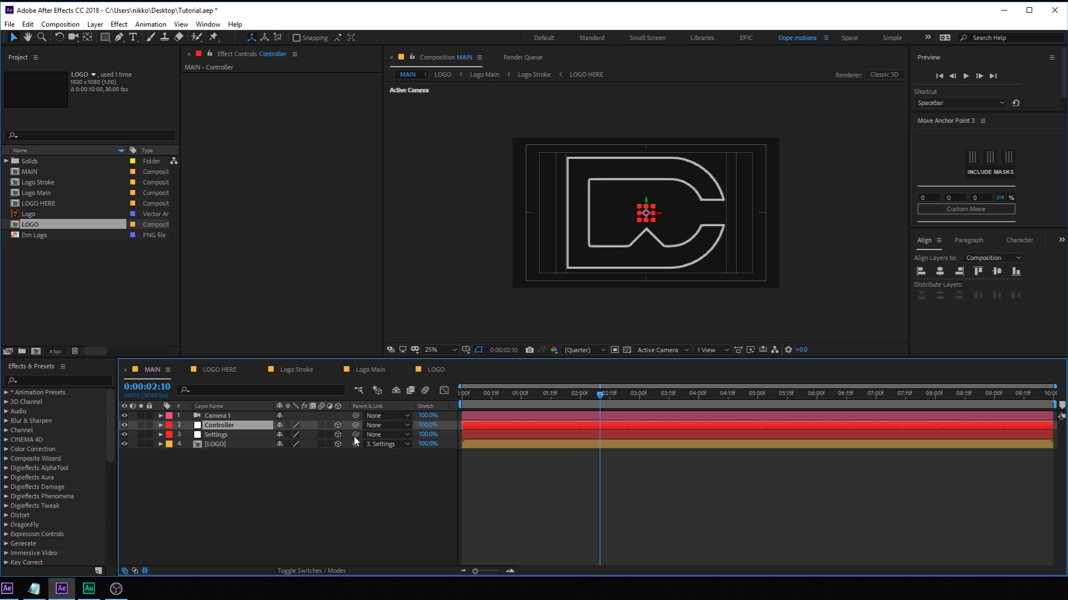
pyautogui.moveTo(228, 429); pyautogui.dragTo(209, 425)
pyautogui.click(272, 467)
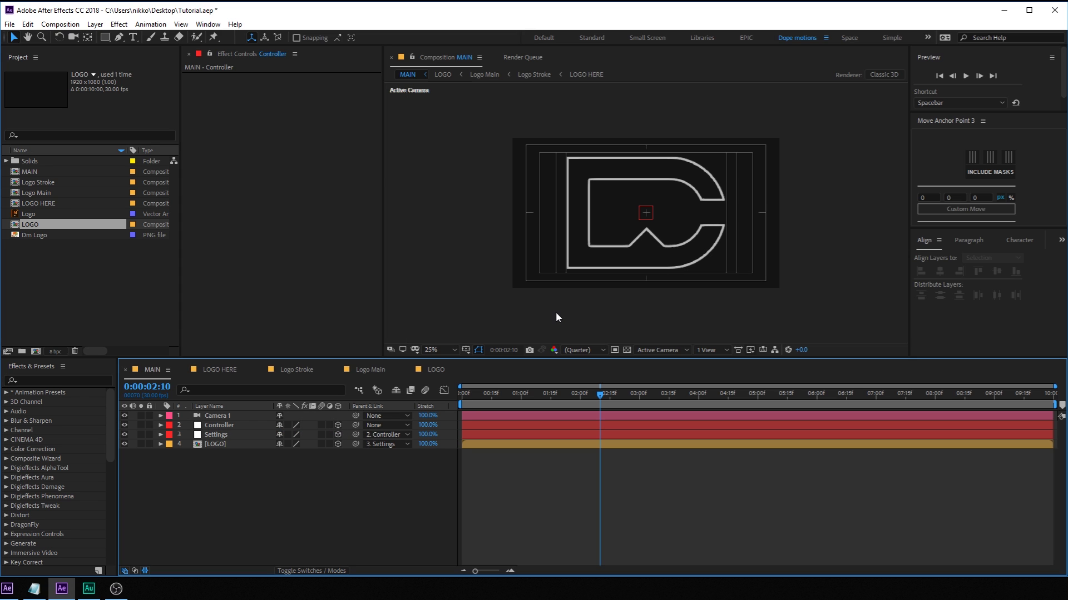
# Move Camera 1 back to a Z position of about -4481 and enlarge the composition viewer
pyautogui.click(215, 419)
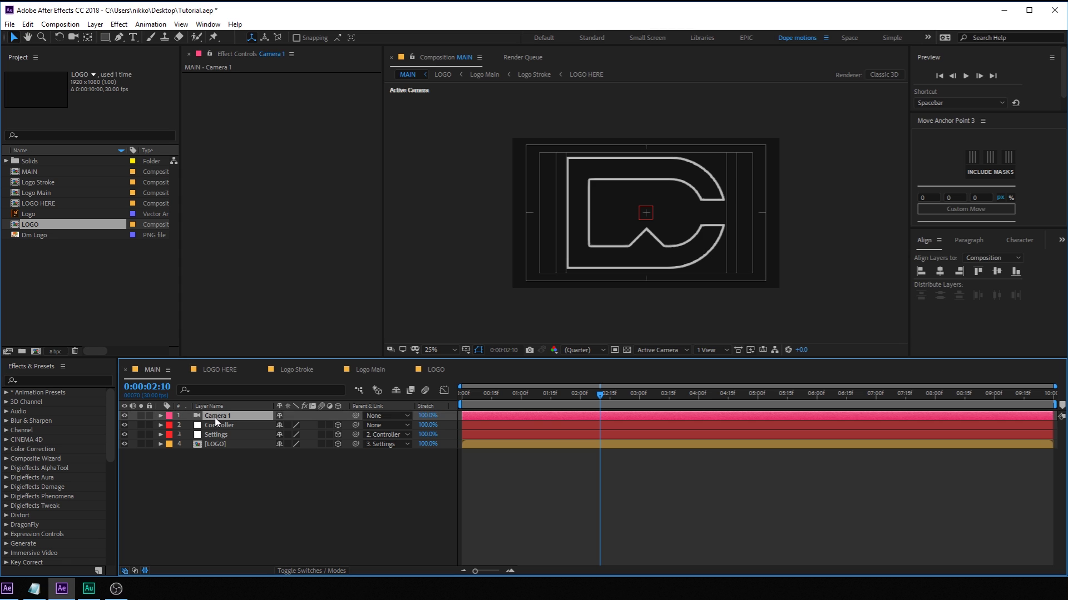
pyautogui.press('p')
pyautogui.moveTo(321, 425); pyautogui.dragTo(298, 424)
pyautogui.moveTo(52, 460); pyautogui.dragTo(156, 479)
pyautogui.moveTo(315, 425); pyautogui.dragTo(0, 461)
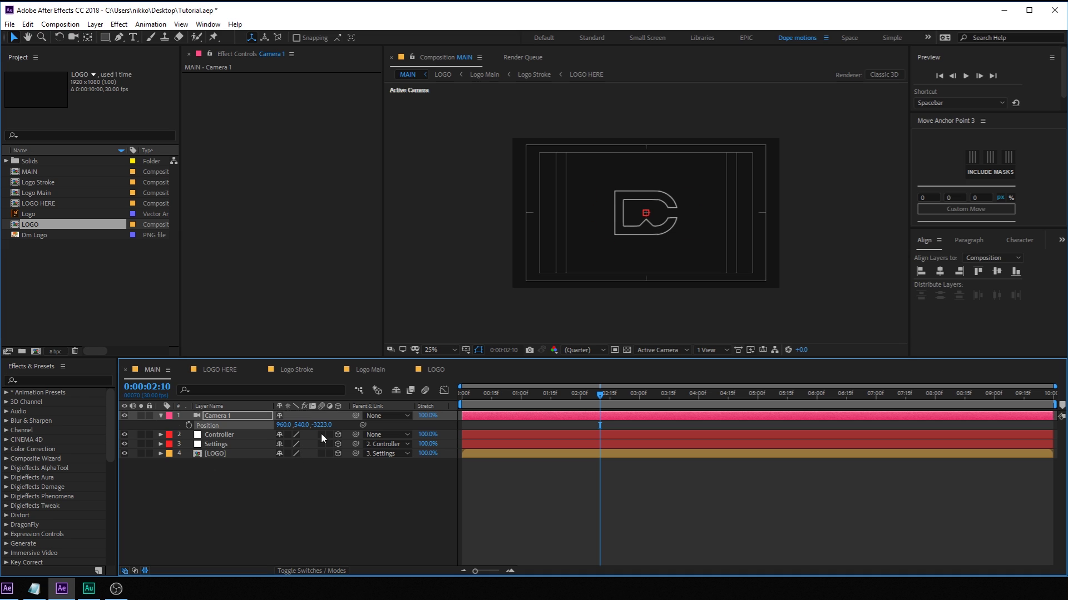
pyautogui.moveTo(322, 425); pyautogui.dragTo(172, 427)
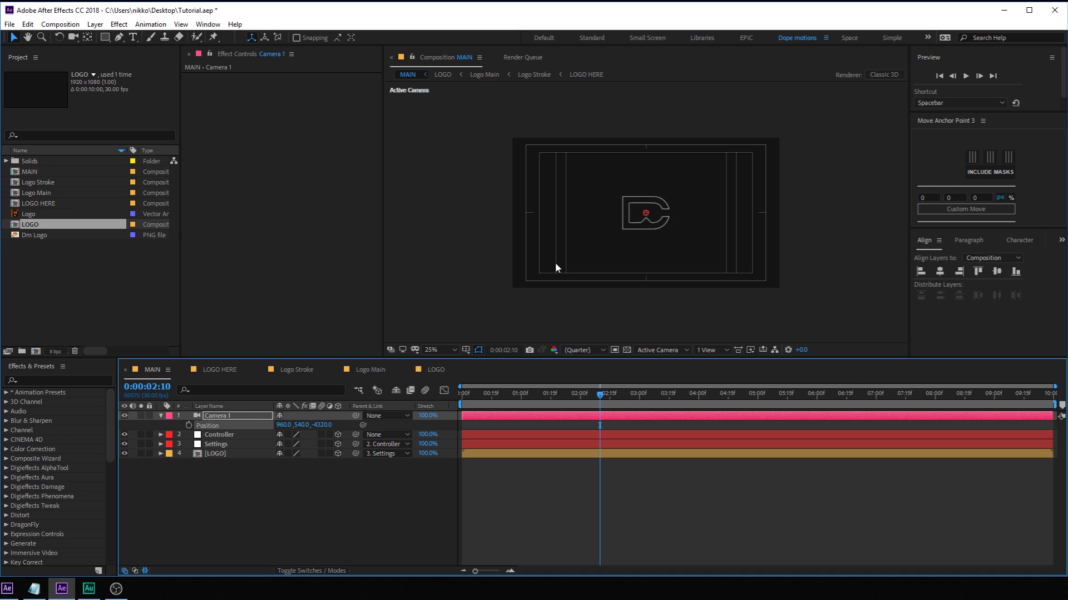
pyautogui.press('.')
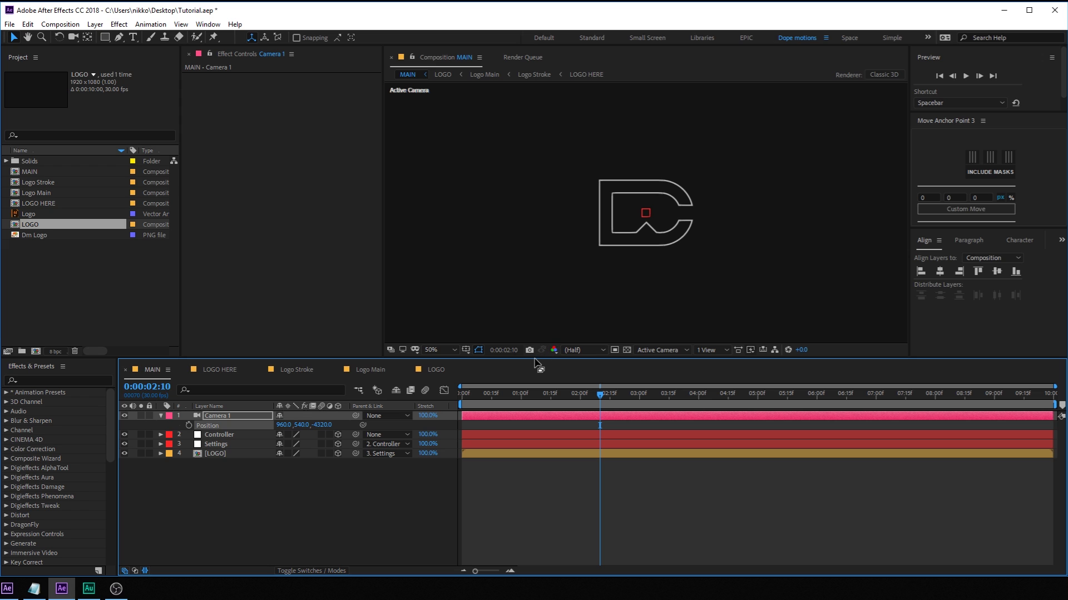
pyautogui.moveTo(536, 360); pyautogui.dragTo(534, 413)
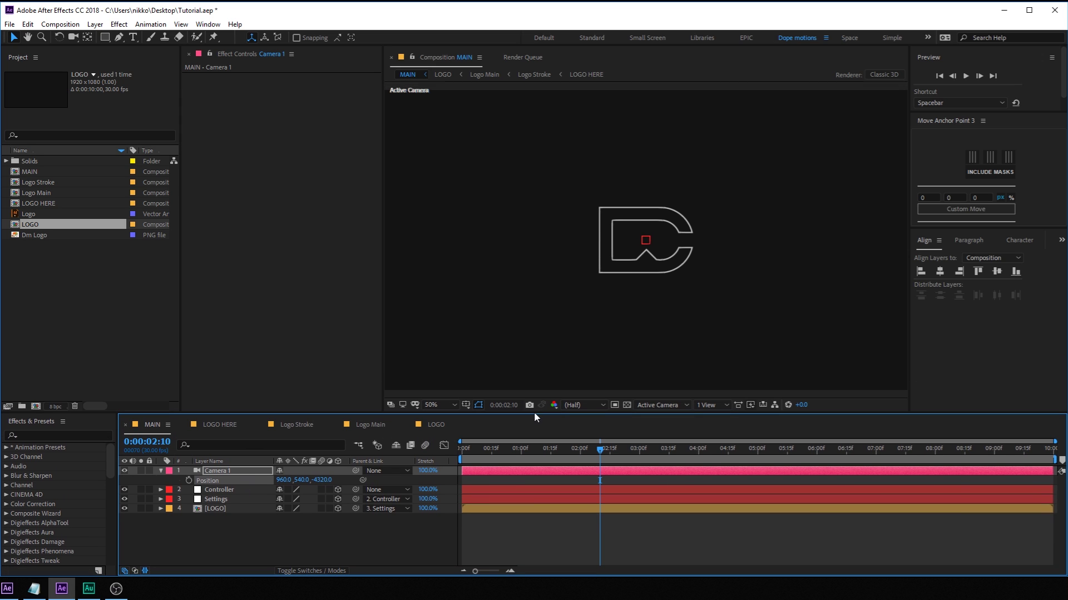
pyautogui.moveTo(383, 257); pyautogui.dragTo(322, 261)
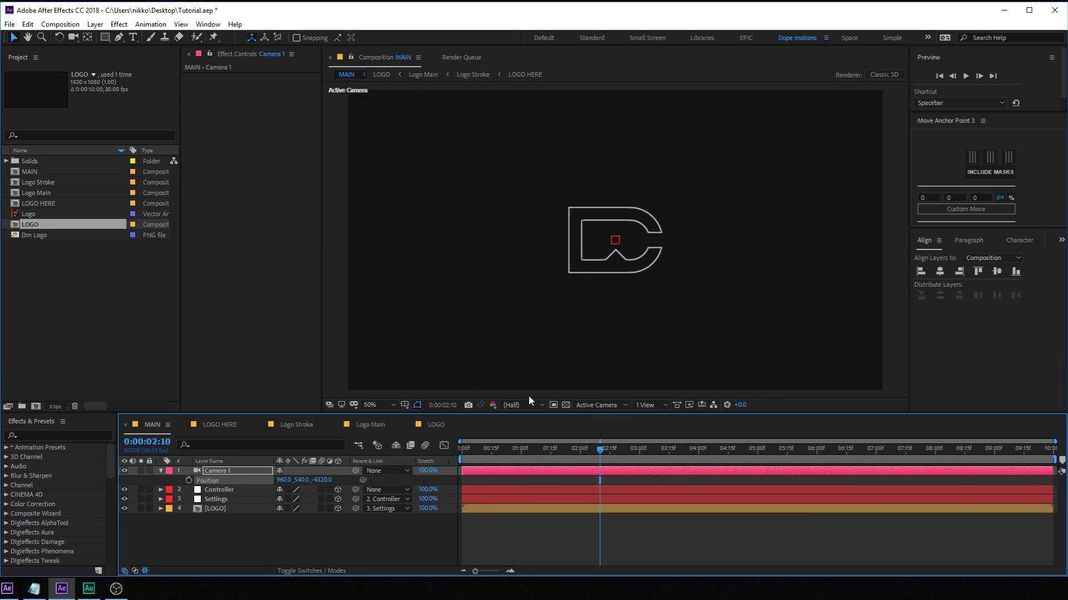
pyautogui.moveTo(325, 479); pyautogui.dragTo(248, 498)
# Set a Position keyframe on the Controller null at 0:00:02:00
pyautogui.moveTo(497, 449); pyautogui.dragTo(580, 464)
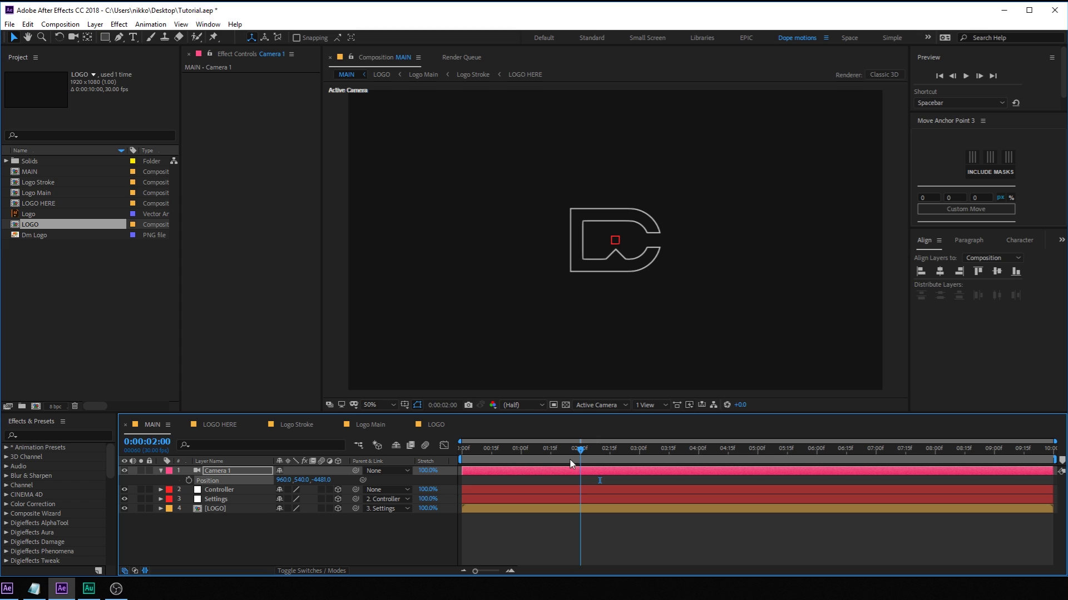
pyautogui.click(232, 493)
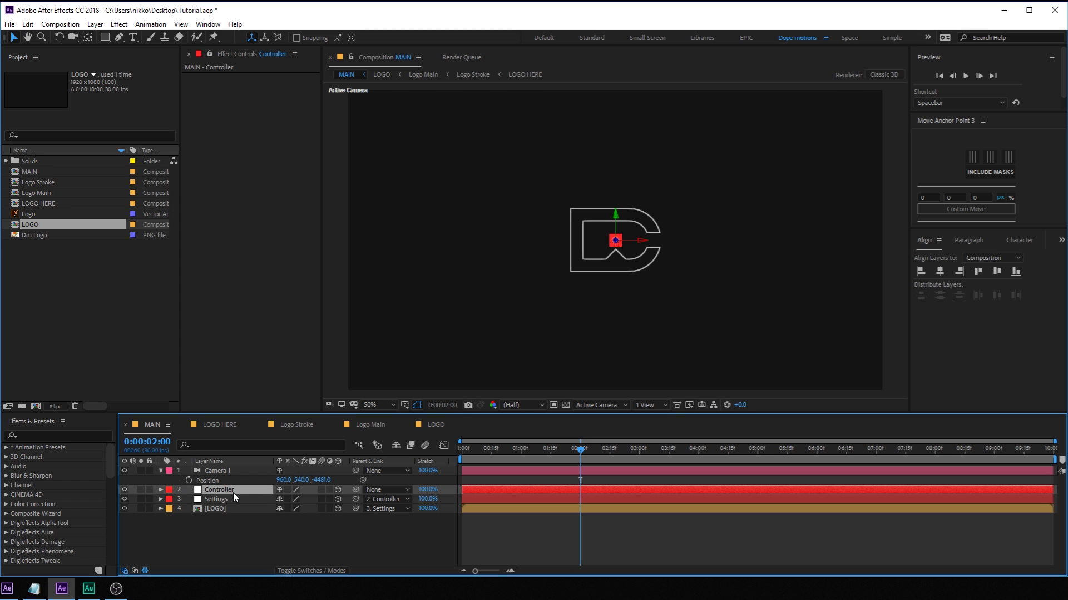
pyautogui.press('p')
pyautogui.click(188, 500)
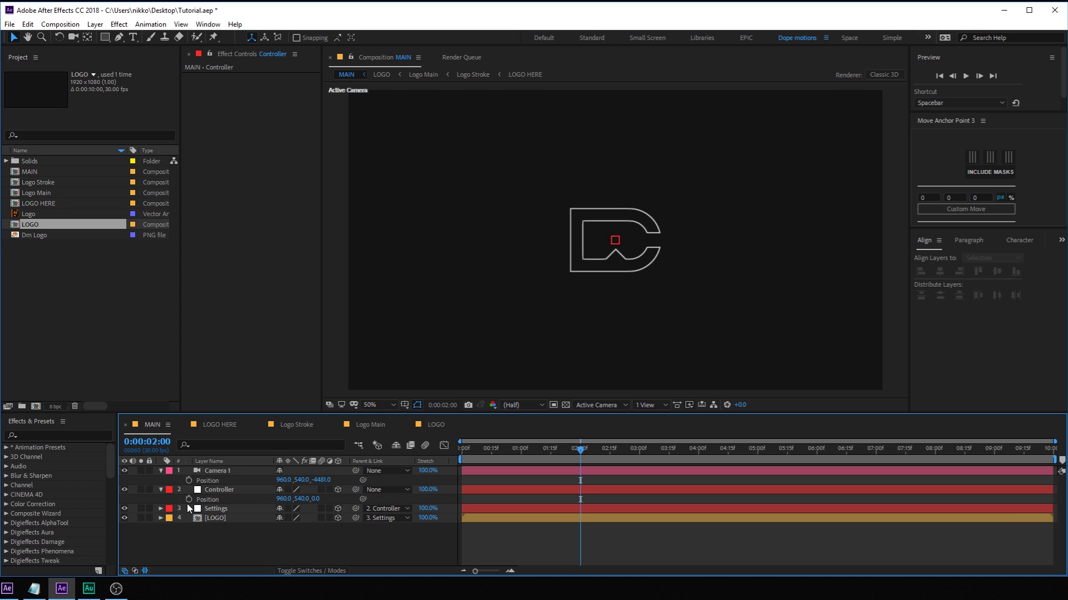
# At 0:00:00:08, lower the Controller null below the frame by setting its Y position to about 3018
pyautogui.moveTo(544, 450); pyautogui.dragTo(479, 462)
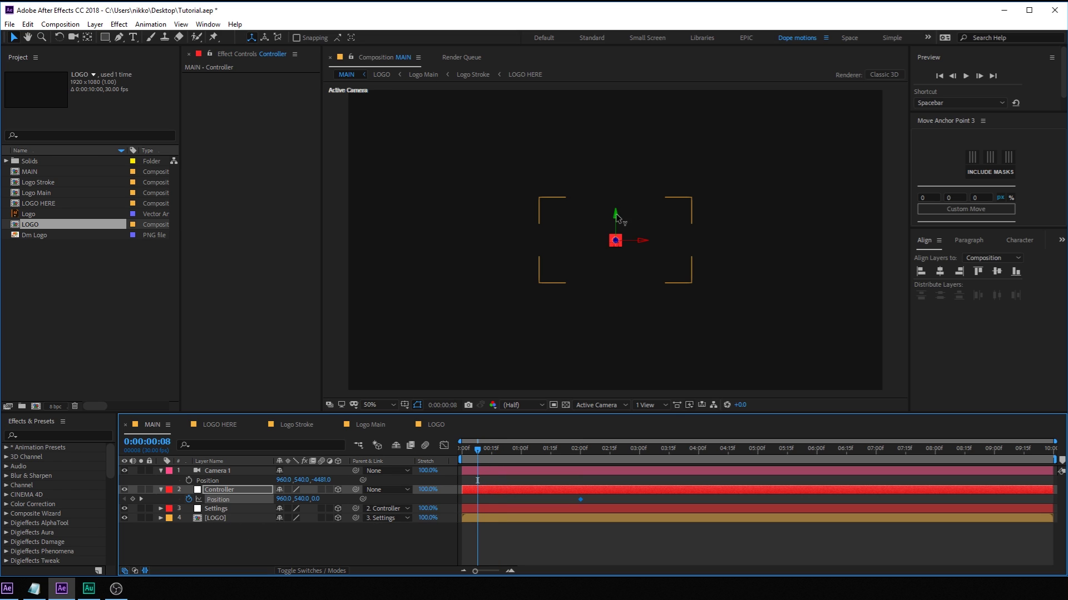
pyautogui.click(229, 490)
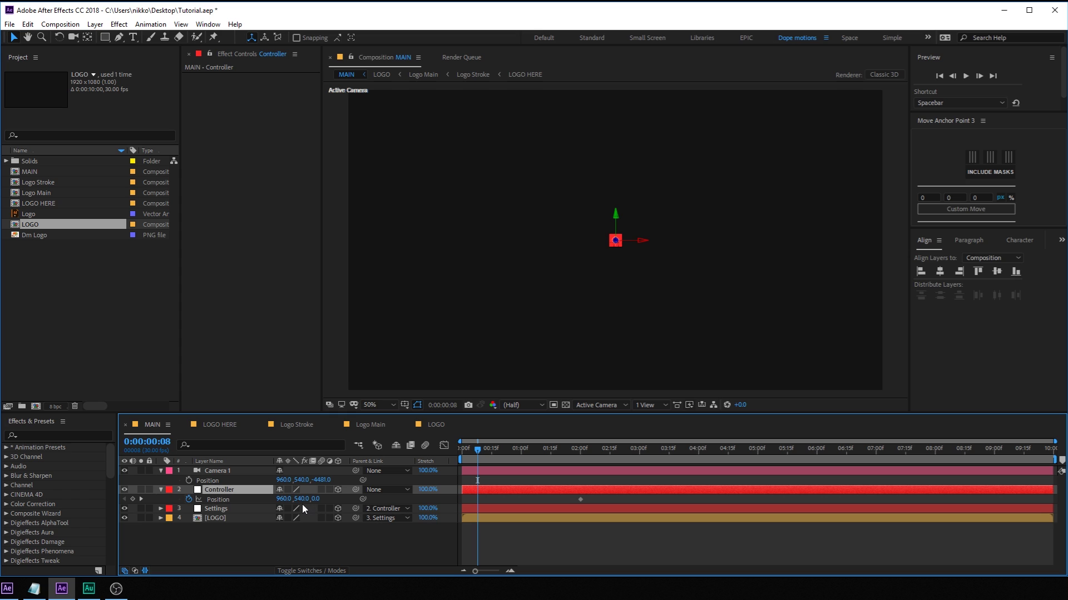
pyautogui.moveTo(302, 500); pyautogui.dragTo(892, 319)
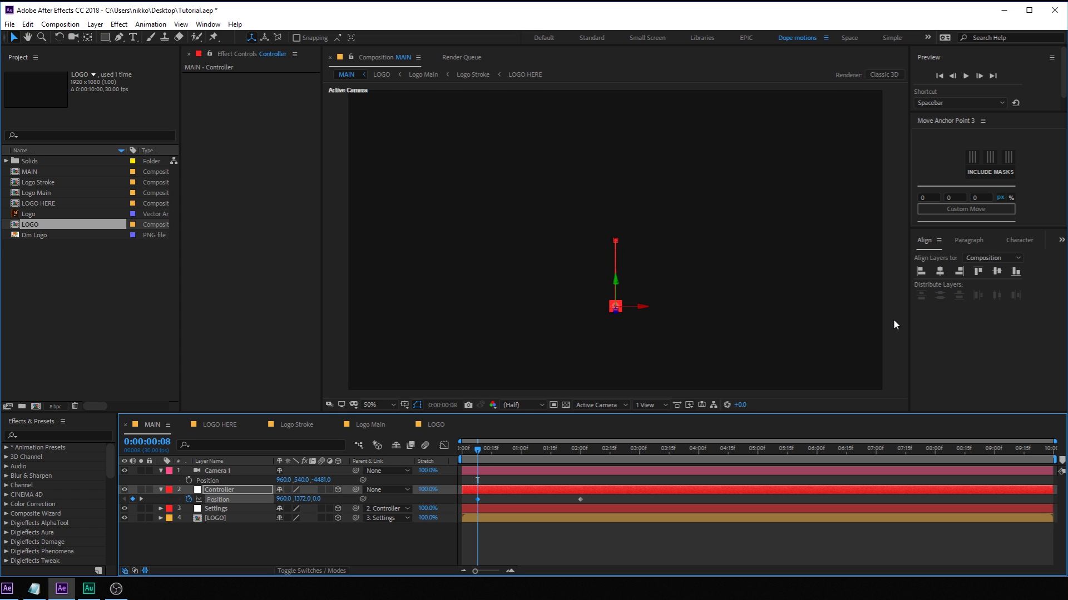
pyautogui.moveTo(305, 500); pyautogui.dragTo(421, 477)
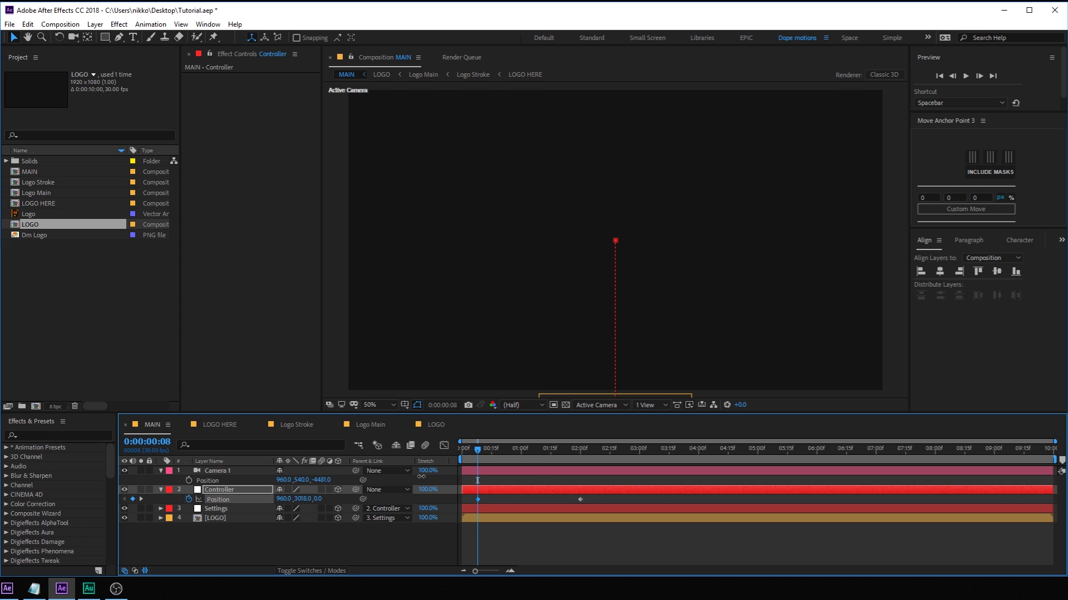
# Set a Z Rotation keyframe on the Controller null at 0:00:02:00 and show only its keyframed properties
pyautogui.moveTo(481, 459); pyautogui.dragTo(580, 457)
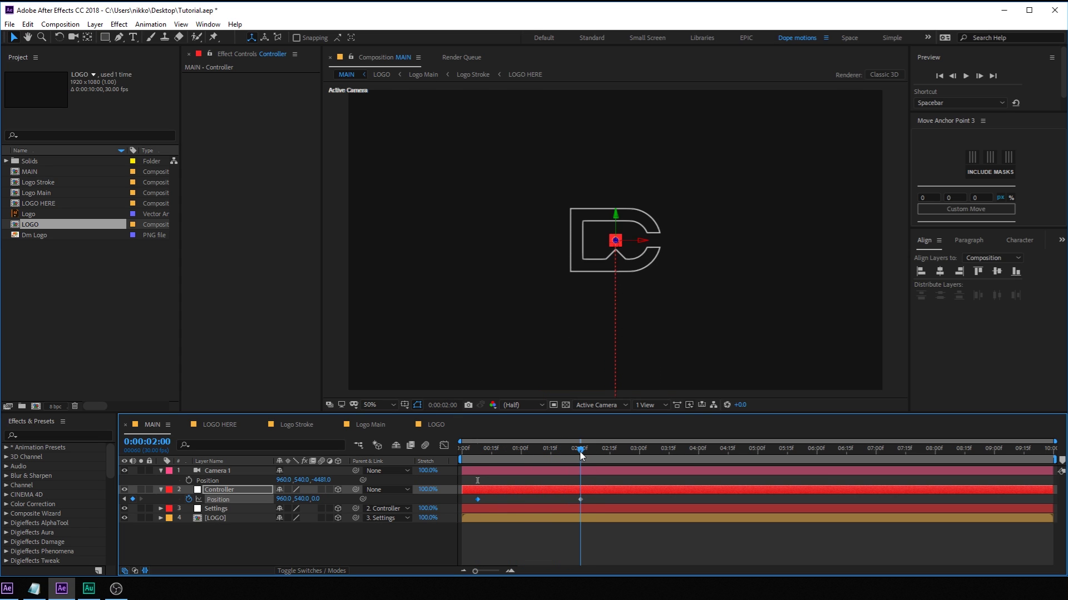
pyautogui.press('r')
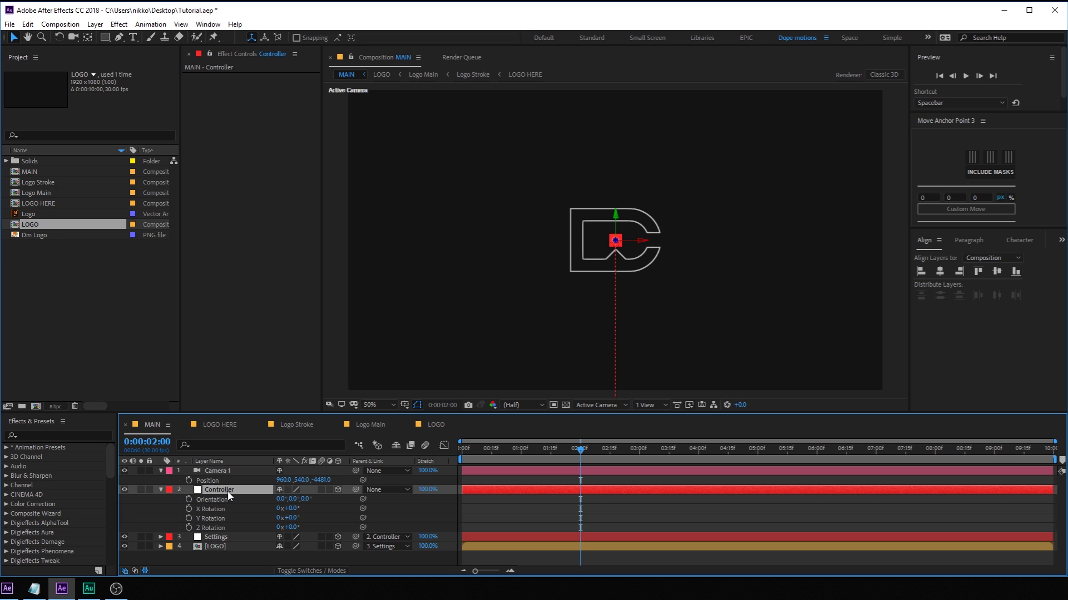
pyautogui.click(189, 527)
pyautogui.press('u')
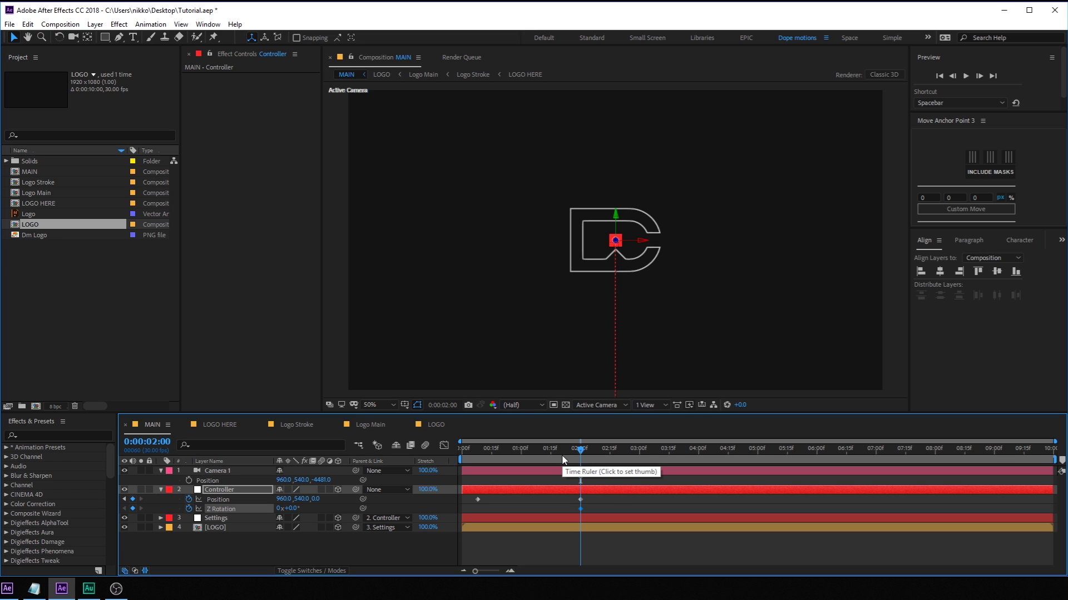
# At 0:00:00:08, set the Controller null's Z Rotation to -45° and check the tilt partway through the move
pyautogui.click(478, 454)
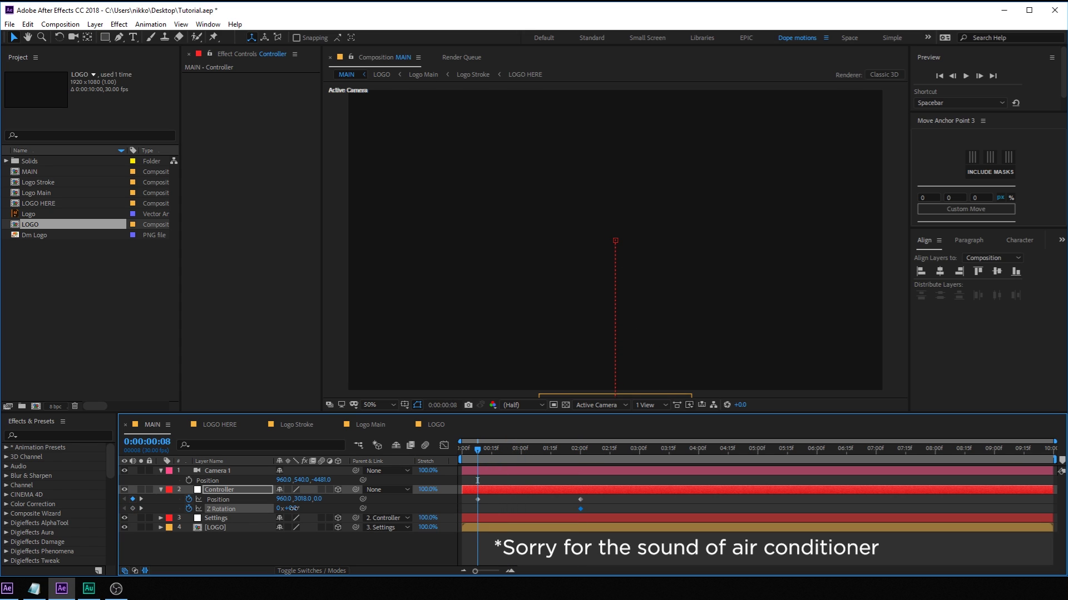
pyautogui.click(293, 509)
pyautogui.write('-45')
pyautogui.press('Return')
pyautogui.moveTo(475, 456); pyautogui.dragTo(555, 457)
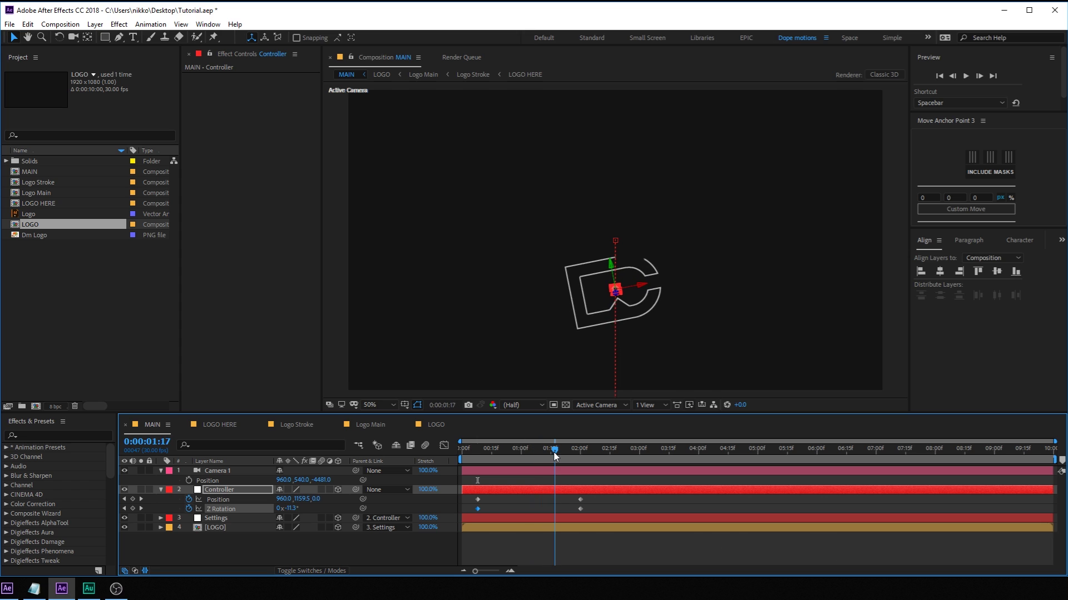
# Easy-ease the Controller's Position and Z Rotation keyframes, lengthen the ease into the final keyframes in the speed graph, and preview the motion
pyautogui.moveTo(590, 496); pyautogui.dragTo(465, 527)
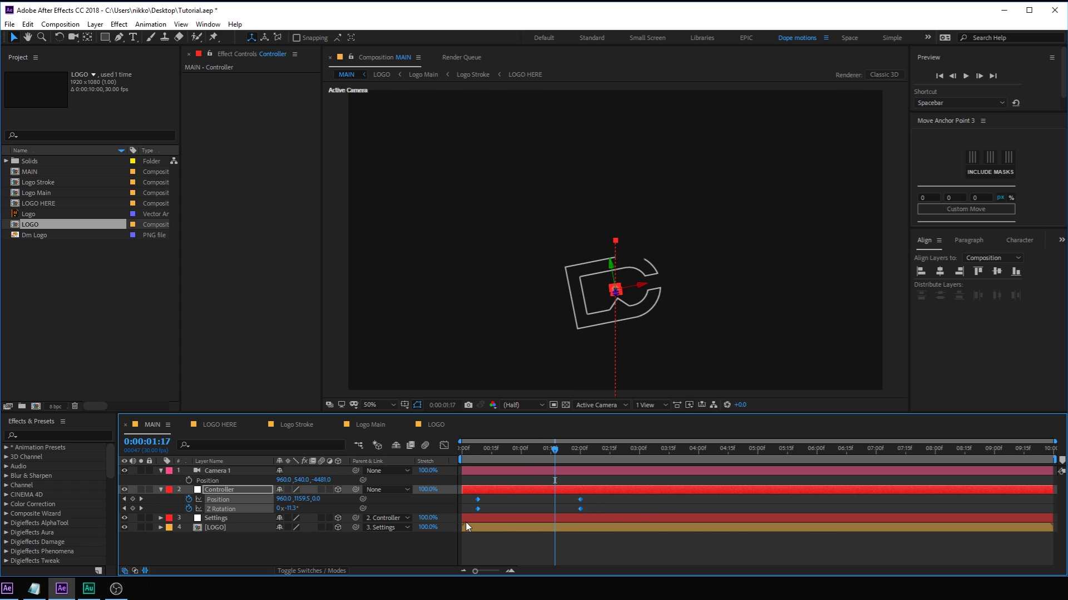
pyautogui.press('F9')
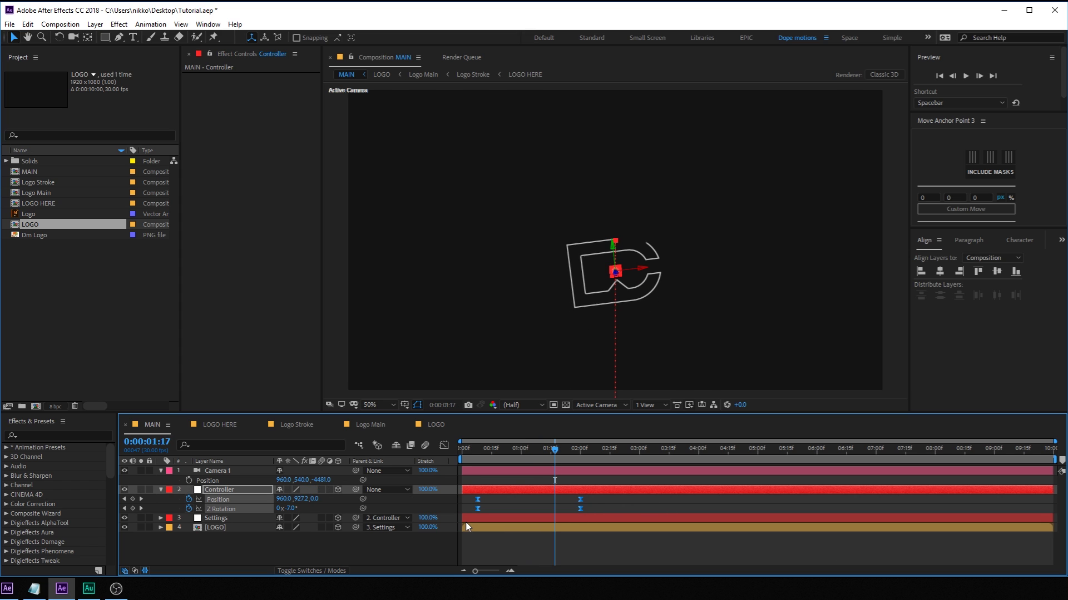
pyautogui.click(443, 445)
pyautogui.press('=')
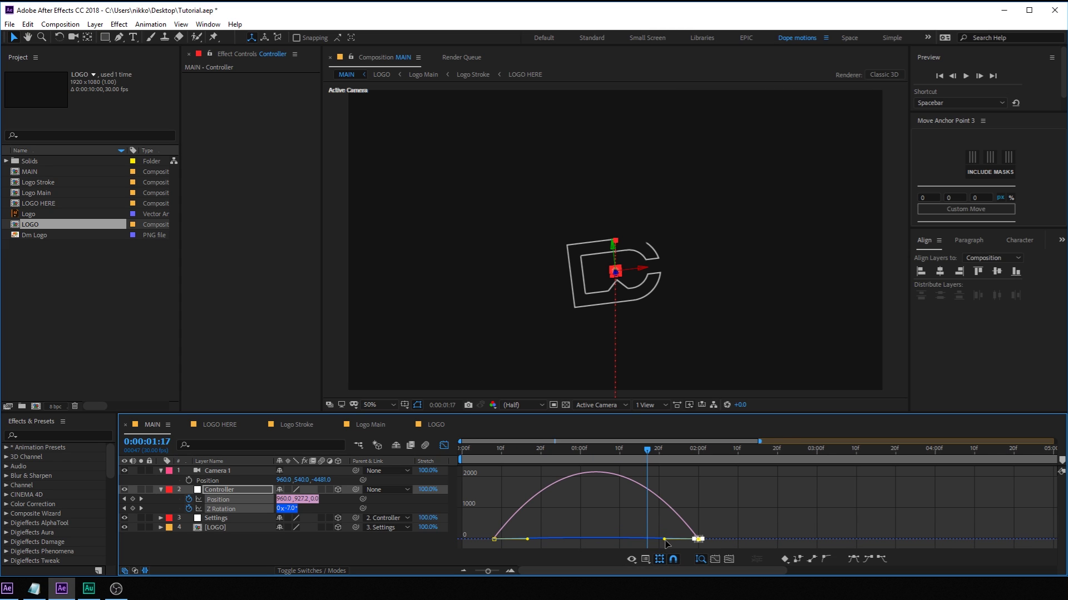
pyautogui.moveTo(665, 540); pyautogui.dragTo(585, 544)
pyautogui.click(494, 449)
pyautogui.press('space')
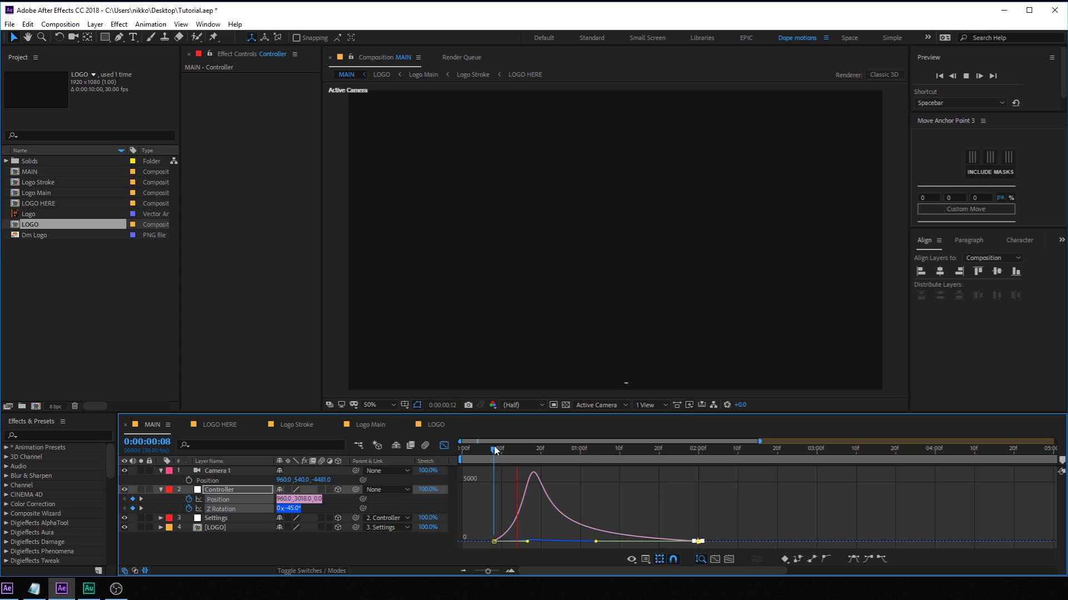
pyautogui.press('space')
pyautogui.press('space')
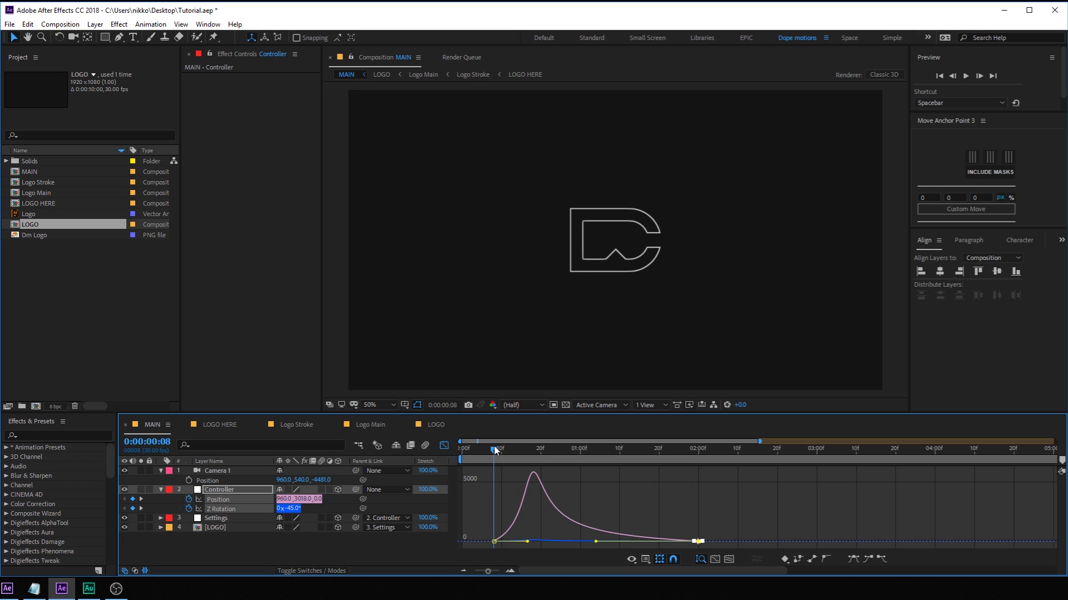
pyautogui.press('space')
# Collapse the Camera 1 and Controller properties, return from the graph to the layer bars, and enlarge the timeline with the time at 0:00:02:00
pyautogui.click(161, 471)
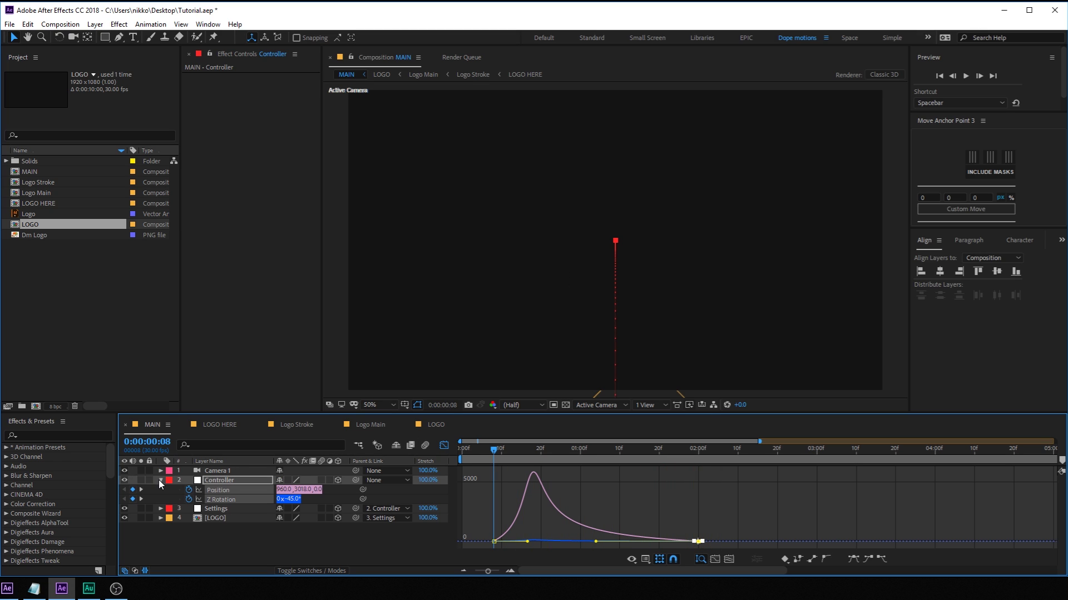
pyautogui.click(160, 481)
pyautogui.click(444, 445)
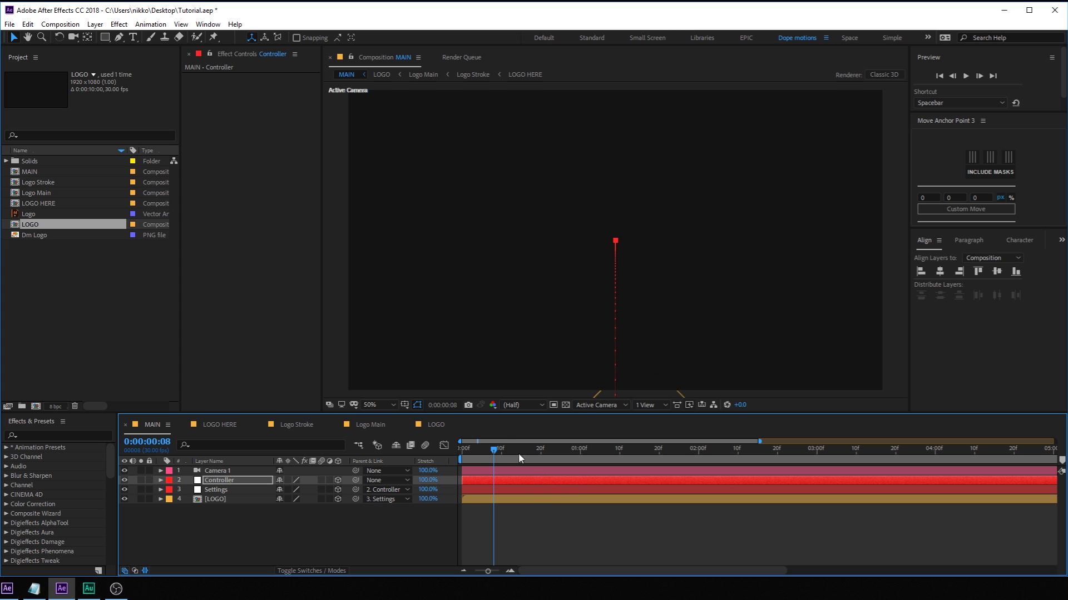
pyautogui.moveTo(509, 456); pyautogui.dragTo(700, 467)
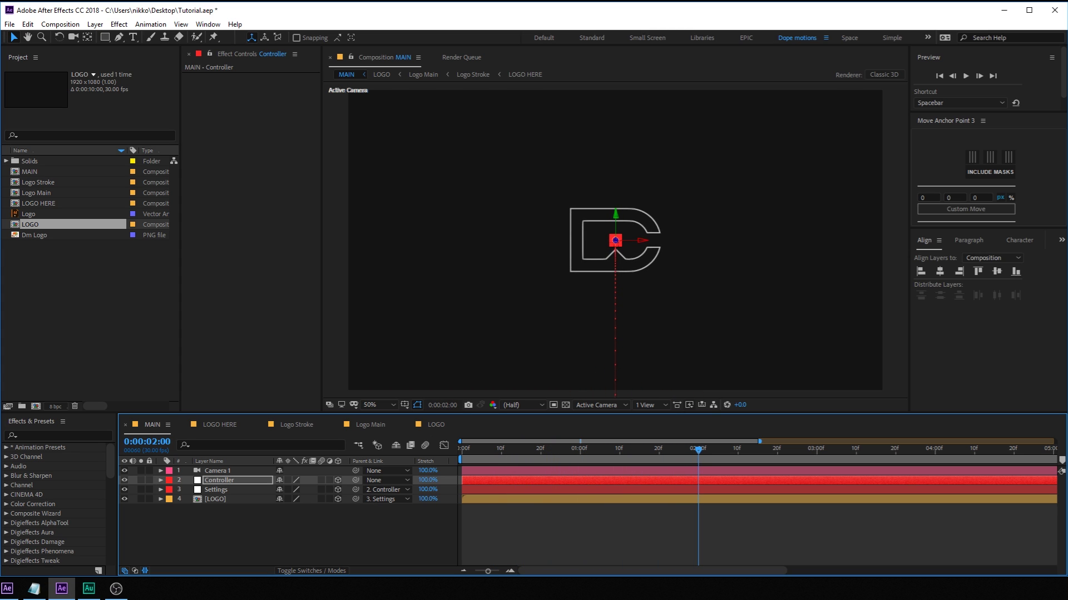
pyautogui.press('-')
pyautogui.moveTo(509, 414); pyautogui.dragTo(501, 362)
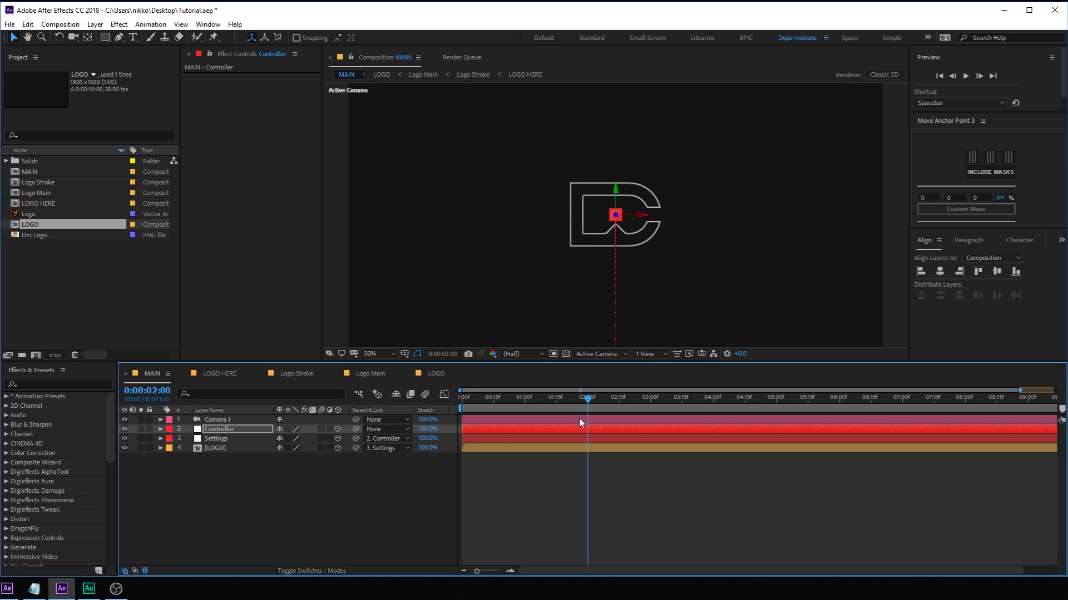
# At 0:00:02:15, set the Controller null's Z position to -1000
pyautogui.press('u')
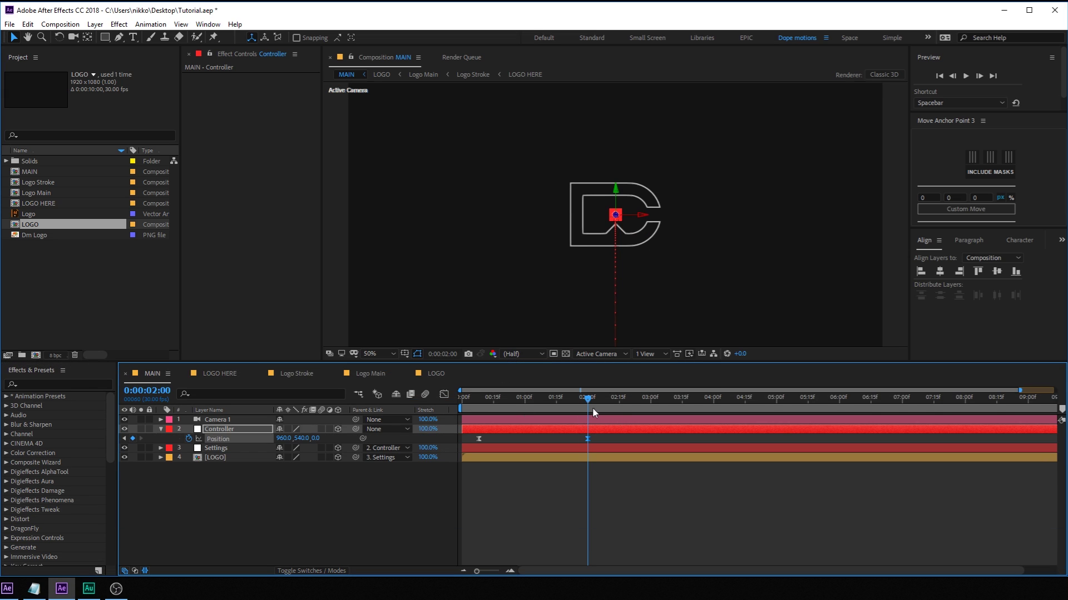
pyautogui.moveTo(590, 401); pyautogui.dragTo(621, 404)
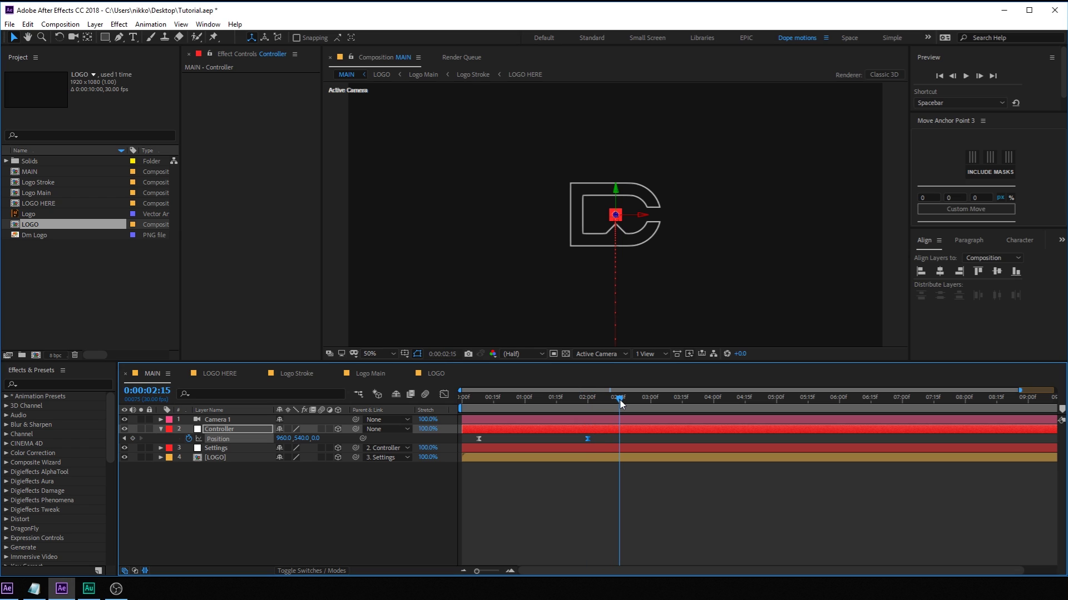
pyautogui.click(315, 439)
pyautogui.write('-1000')
pyautogui.press('Return')
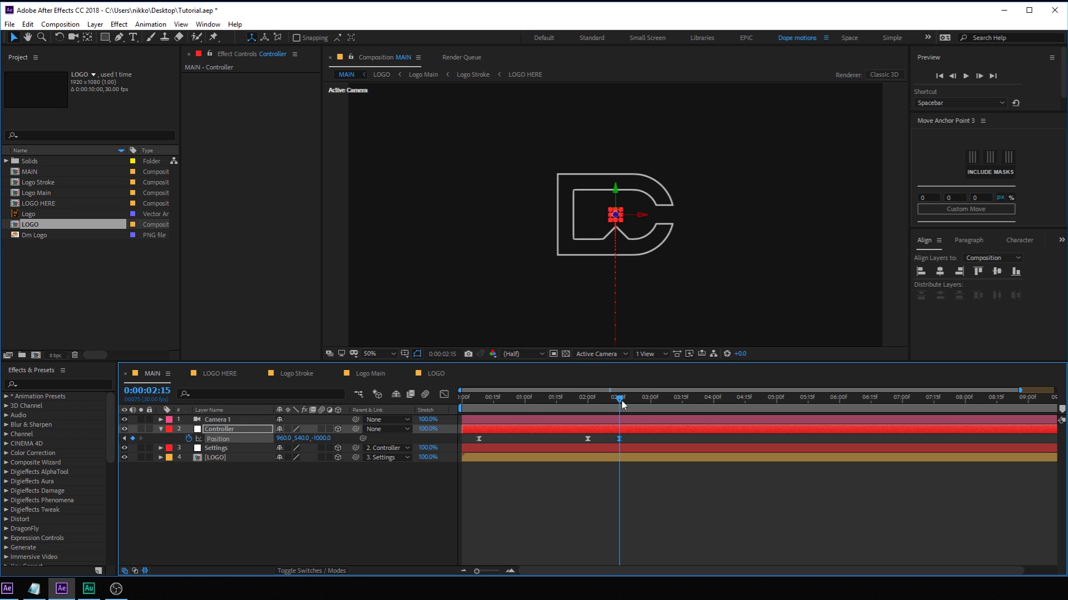
# Add a holding Position keyframe to the Controller at 0:00:03:00, set its Z position to 0 at 0:00:03:15, and preview the move
pyautogui.moveTo(621, 400); pyautogui.dragTo(653, 409)
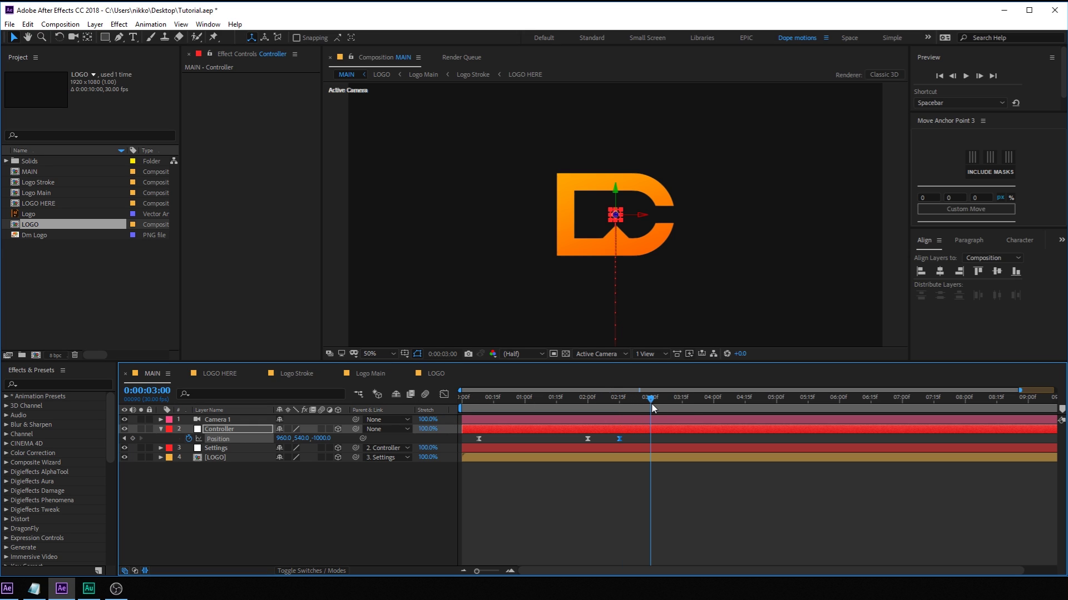
pyautogui.click(132, 438)
pyautogui.moveTo(655, 402); pyautogui.dragTo(685, 412)
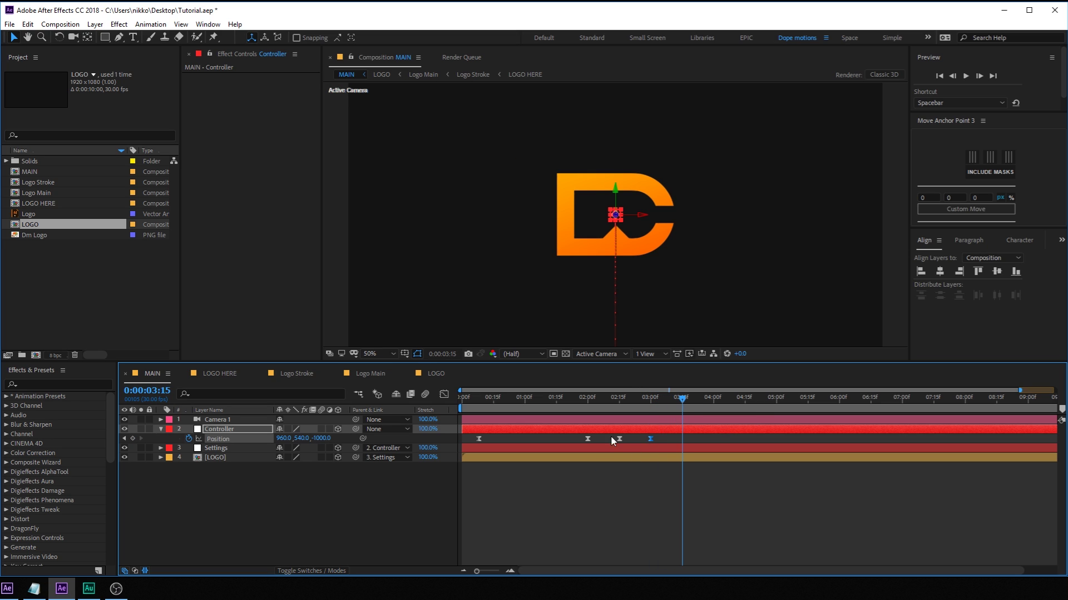
pyautogui.click(322, 439)
pyautogui.write('0')
pyautogui.press('Return')
pyautogui.moveTo(602, 404); pyautogui.dragTo(582, 424)
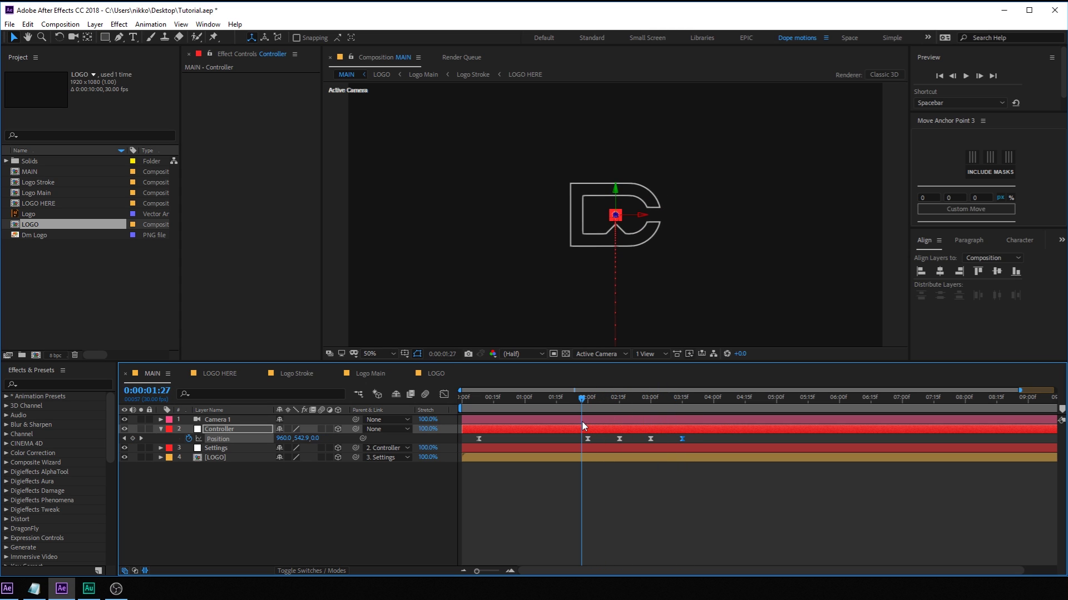
pyautogui.press('space')
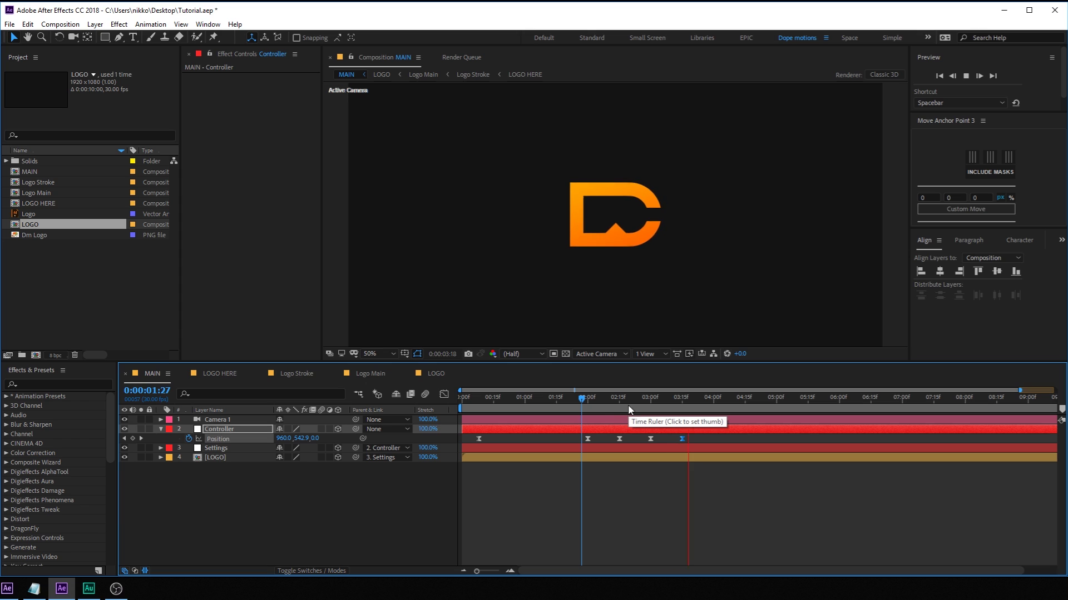
pyautogui.press('space')
# Set an X Rotation keyframe on the Controller null at 0:00:02:00 and show all its keyframed properties
pyautogui.moveTo(632, 408); pyautogui.dragTo(684, 408)
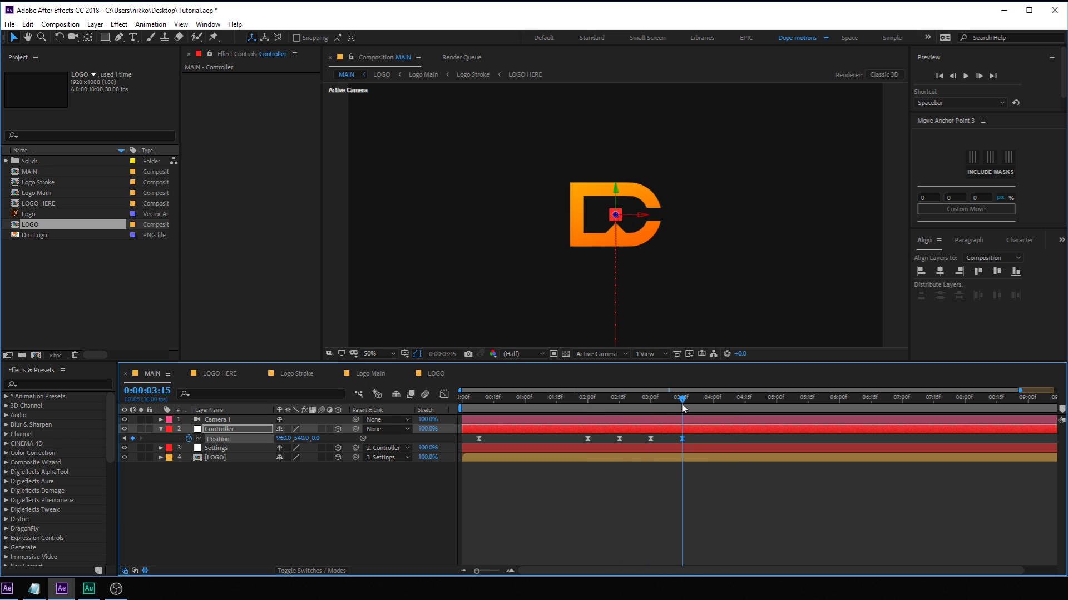
pyautogui.click(219, 432)
pyautogui.press('r')
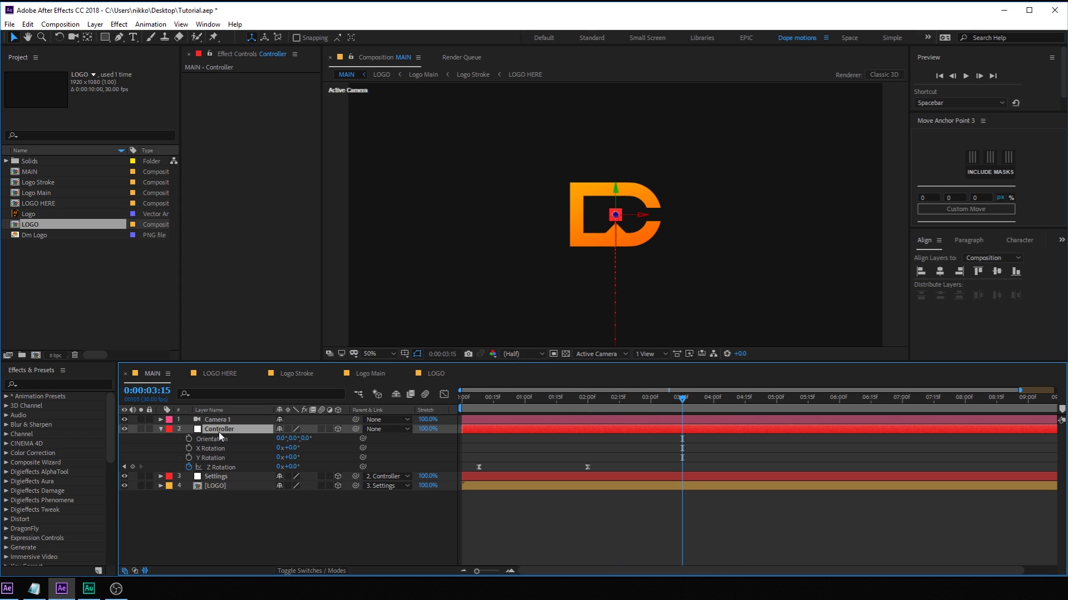
pyautogui.moveTo(593, 406); pyautogui.dragTo(588, 401)
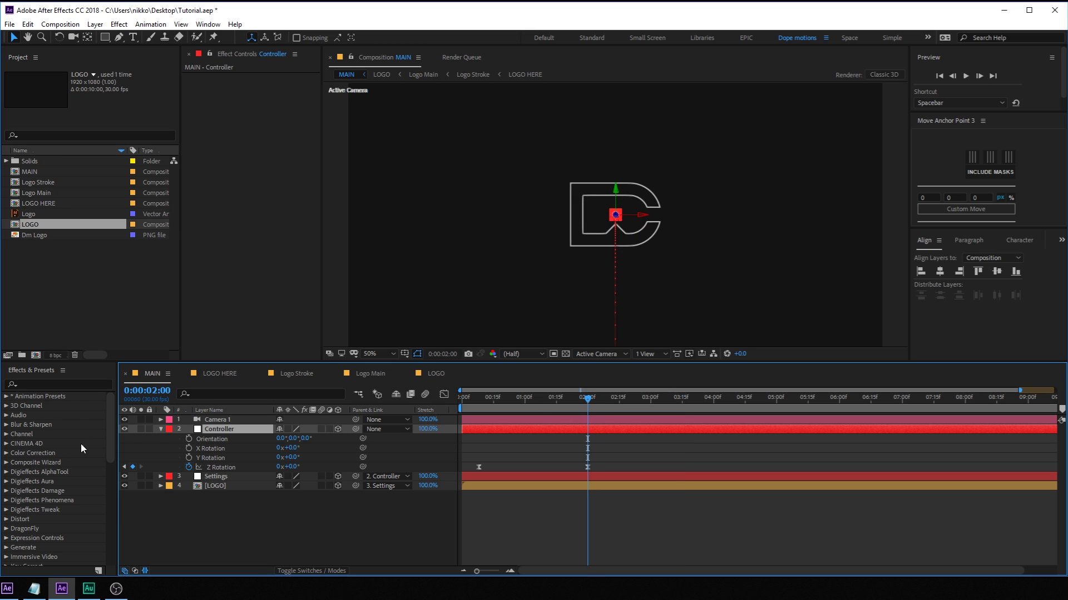
pyautogui.click(189, 449)
pyautogui.press('u')
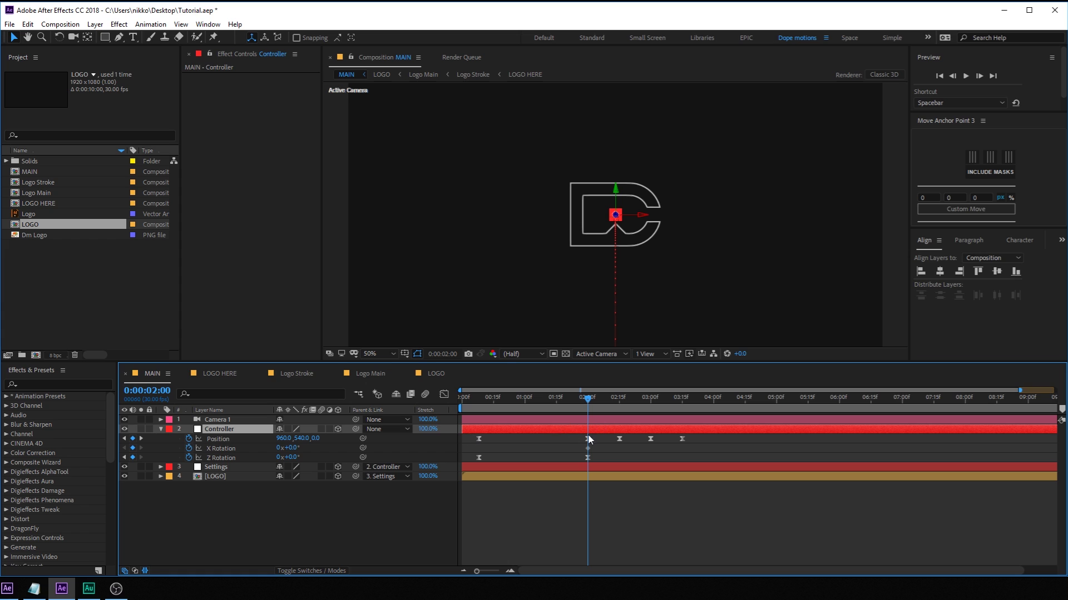
# At 0:00:02:15, set the Controller null's X Rotation to 25°
pyautogui.scroll(1, 602, 437)
pyautogui.moveTo(611, 410); pyautogui.dragTo(637, 410)
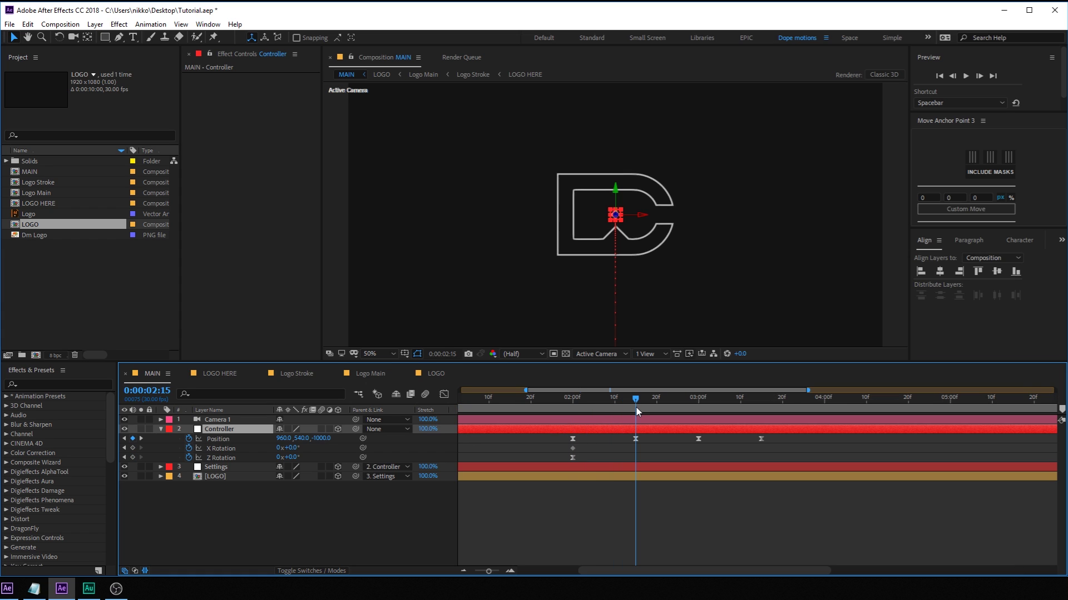
pyautogui.click(293, 448)
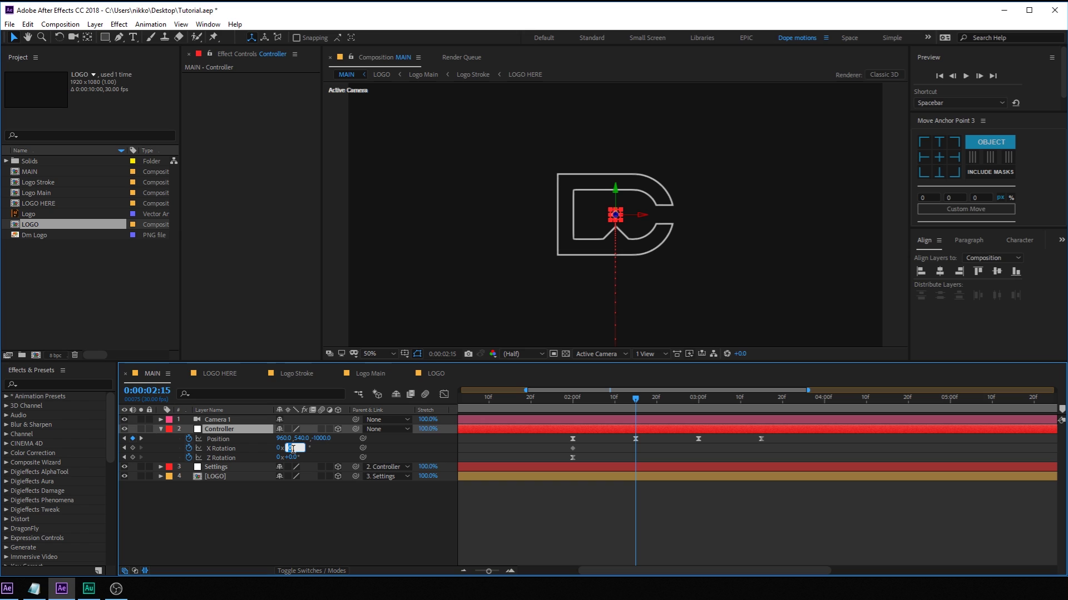
pyautogui.write('25')
pyautogui.press('Return')
# Set the Controller null's X Rotation to -30° at 0:00:03:00 and to 0° at 0:00:03:15
pyautogui.moveTo(636, 401); pyautogui.dragTo(697, 407)
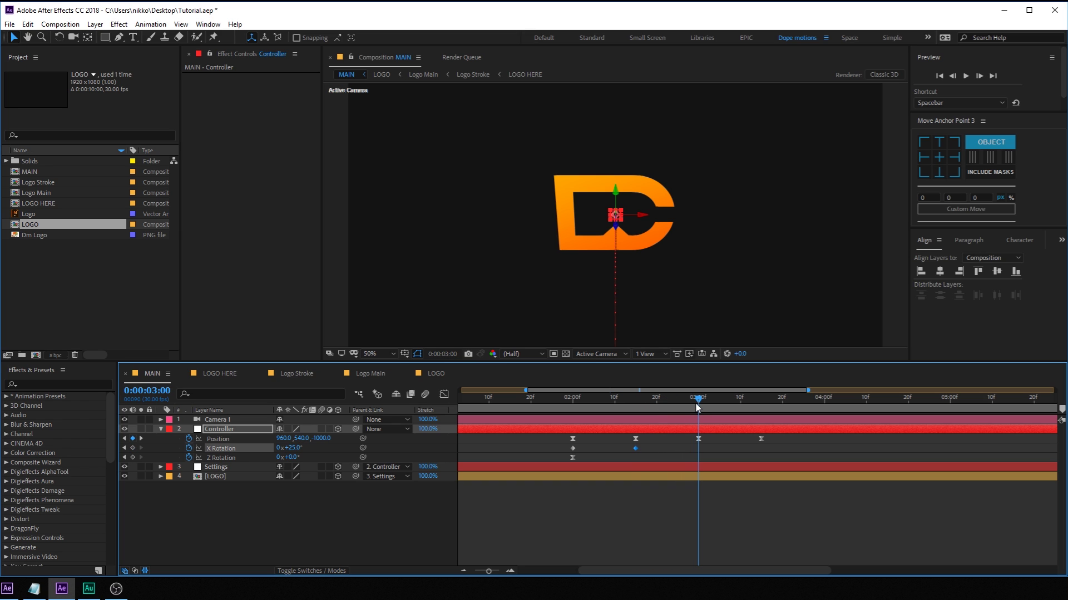
pyautogui.click(290, 448)
pyautogui.write('-30')
pyautogui.press('Return')
pyautogui.moveTo(708, 397); pyautogui.dragTo(761, 409)
pyautogui.click(291, 448)
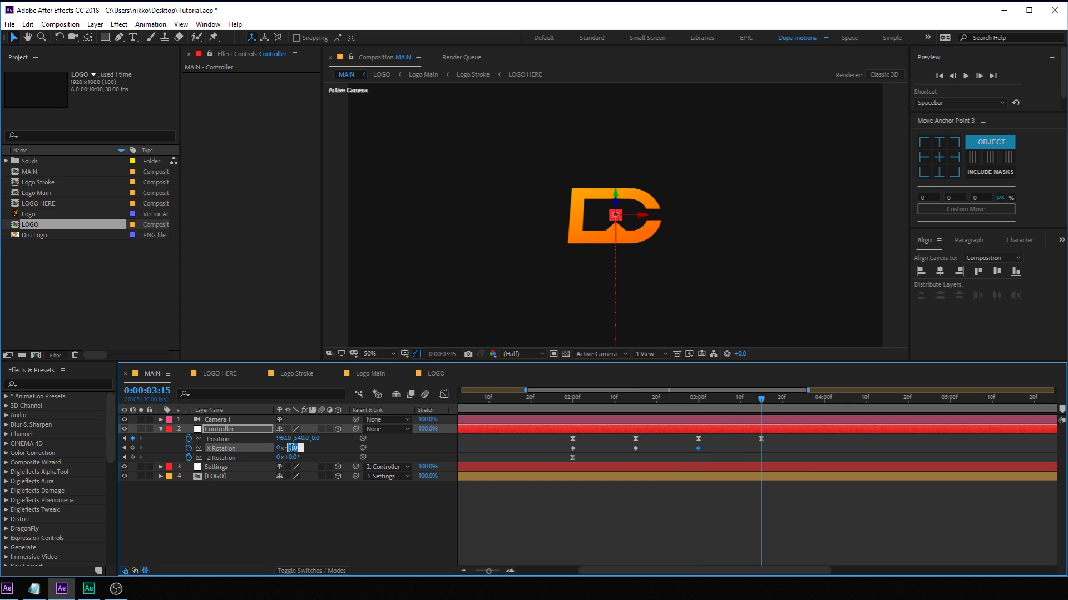
pyautogui.write('0')
pyautogui.press('Return')
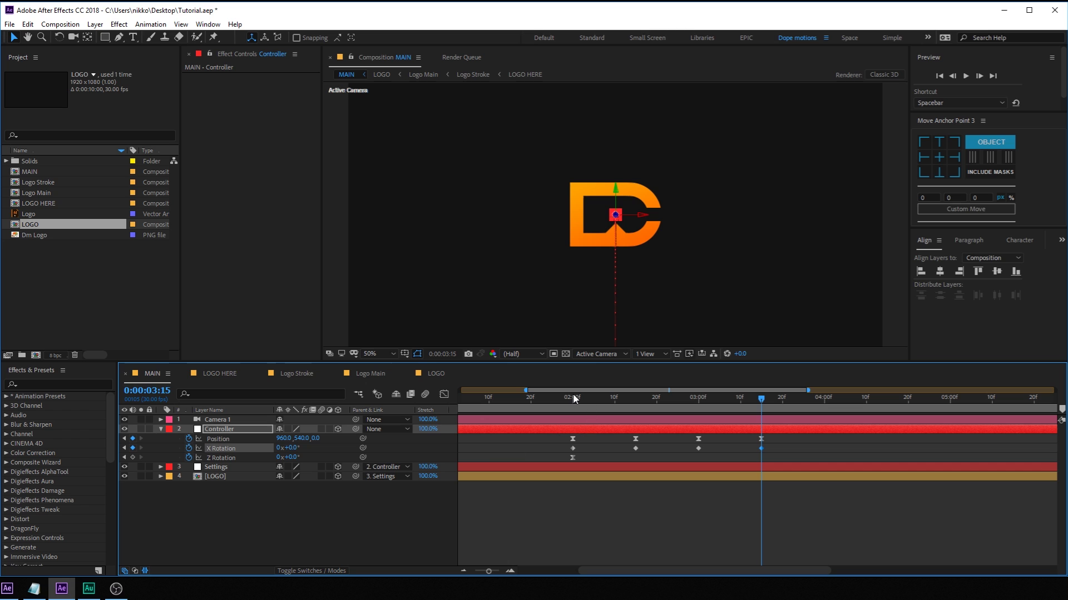
# Set a Y Rotation keyframe on the Controller null at 0:00:02:10
pyautogui.moveTo(575, 398); pyautogui.dragTo(574, 437)
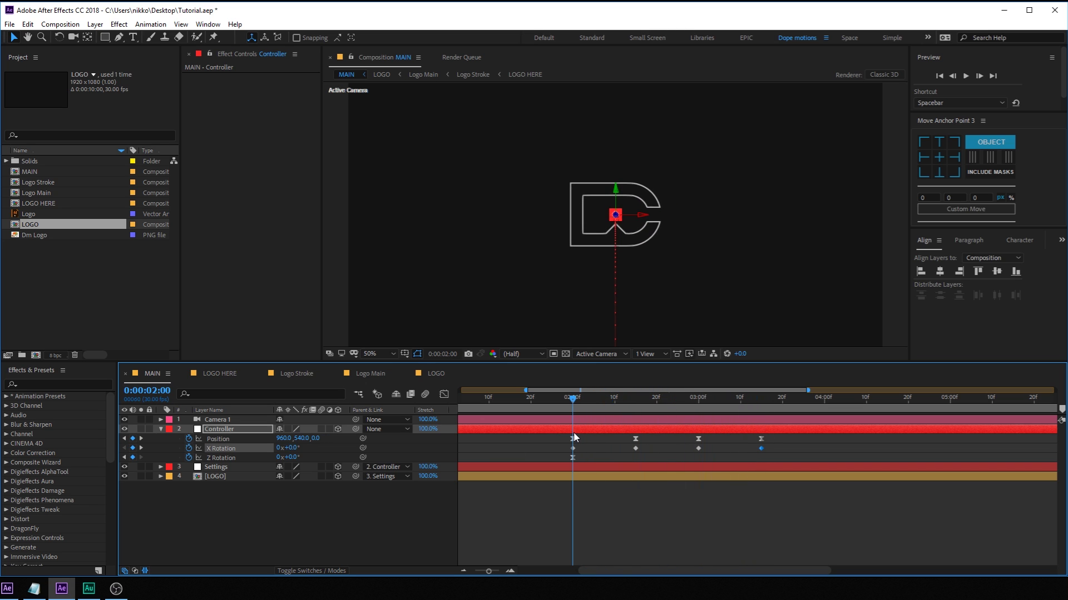
pyautogui.moveTo(595, 400); pyautogui.dragTo(615, 405)
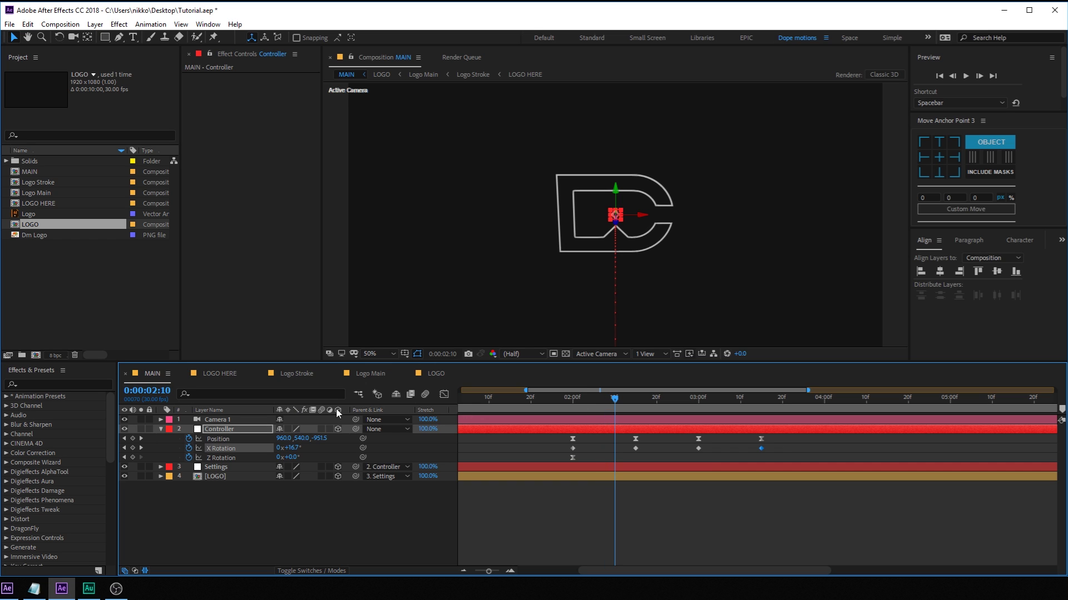
pyautogui.click(212, 433)
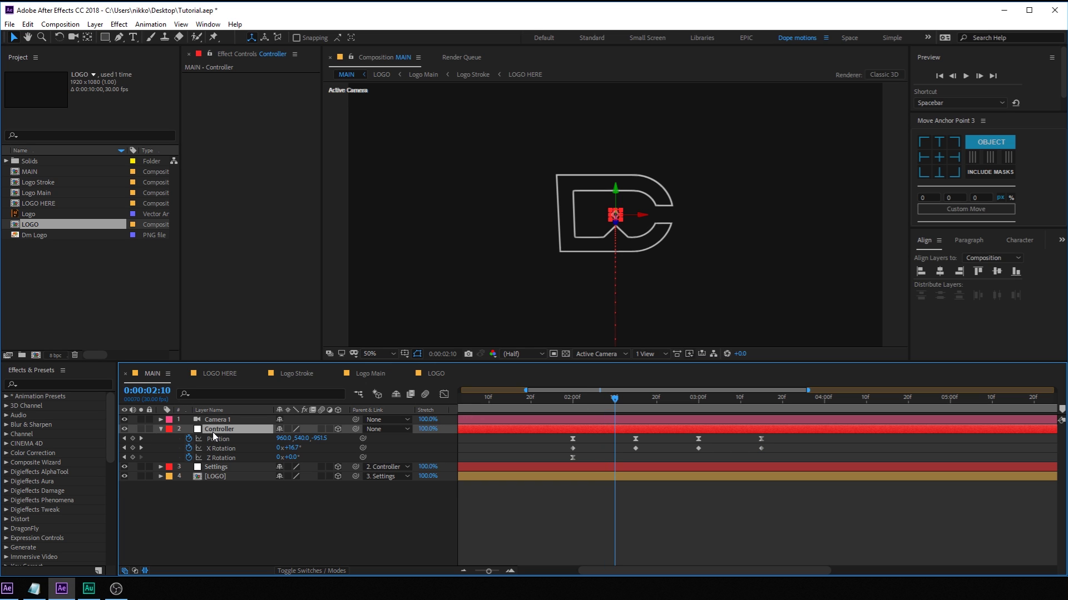
pyautogui.press('r')
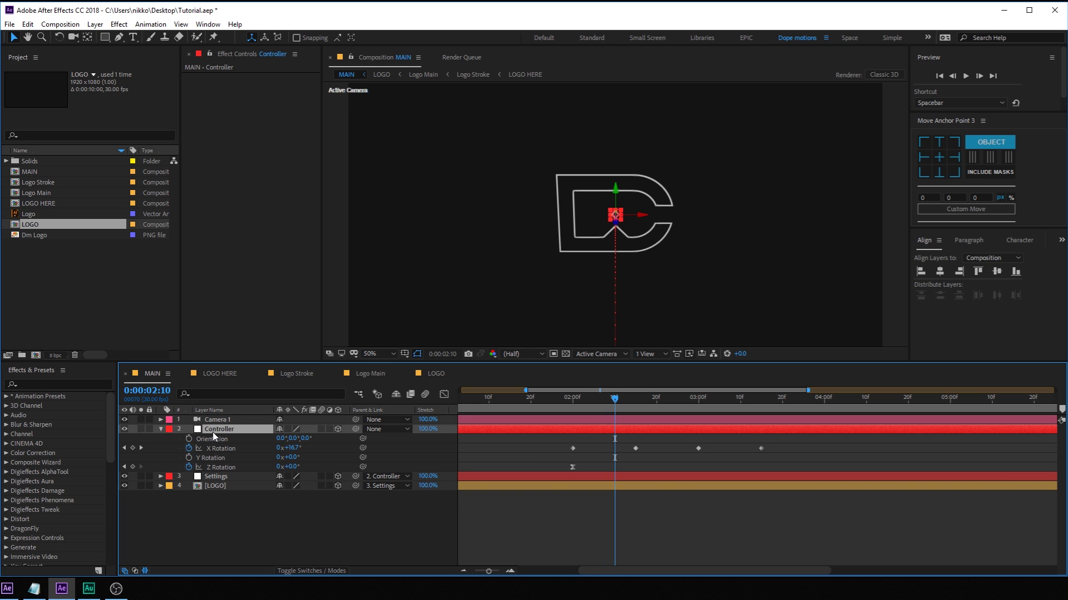
pyautogui.click(189, 457)
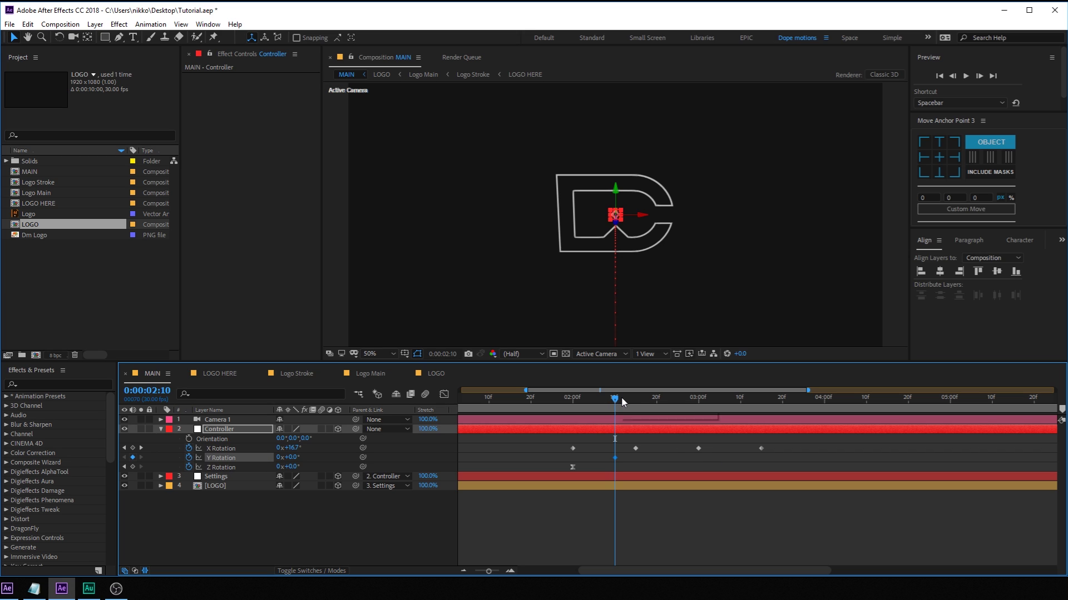
# Set the Controller null's Y Rotation to 1x+25° at 0:00:03:00
pyautogui.click(673, 399)
pyautogui.click(699, 404)
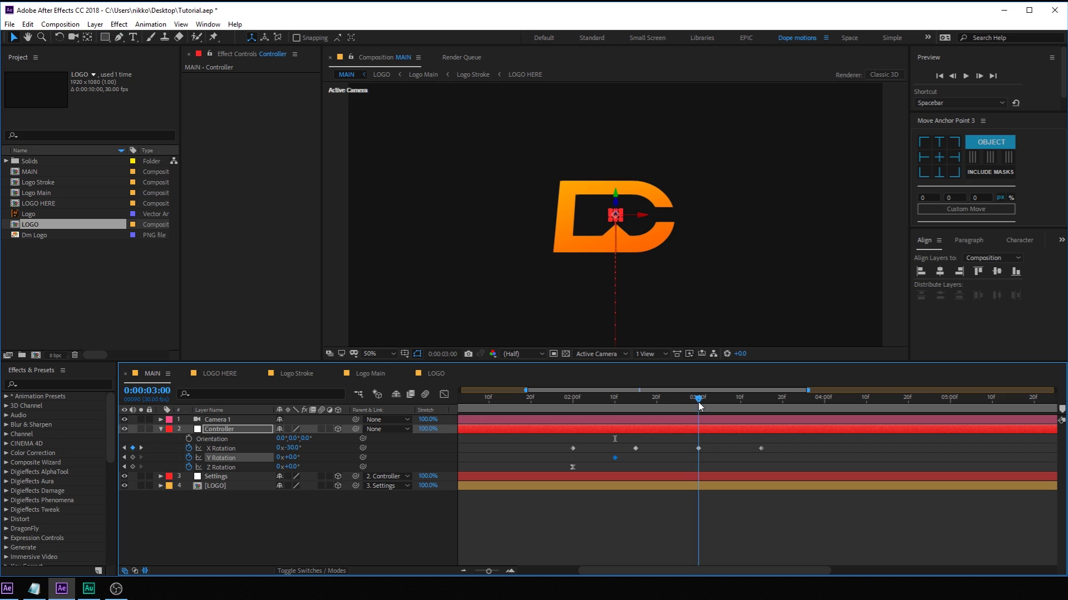
pyautogui.click(279, 457)
pyautogui.write('1')
pyautogui.press('Return')
pyautogui.click(289, 458)
pyautogui.write('25')
pyautogui.press('Return')
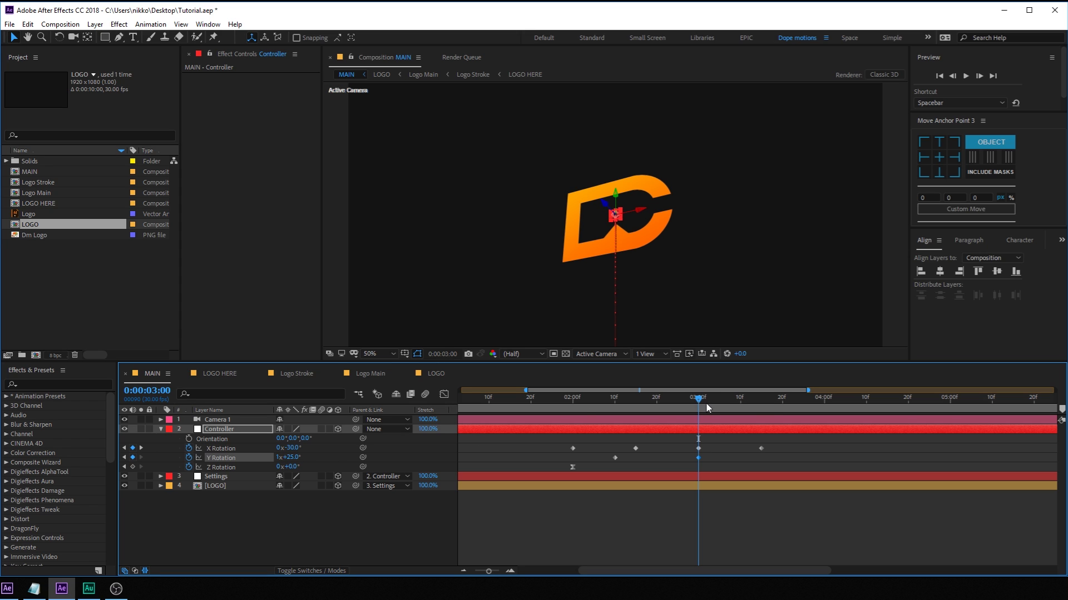
# Set the Controller null's Y Rotation to 1x+0° at 0:00:03:15 and scrub through the rotation
pyautogui.moveTo(701, 404); pyautogui.dragTo(761, 402)
pyautogui.click(289, 457)
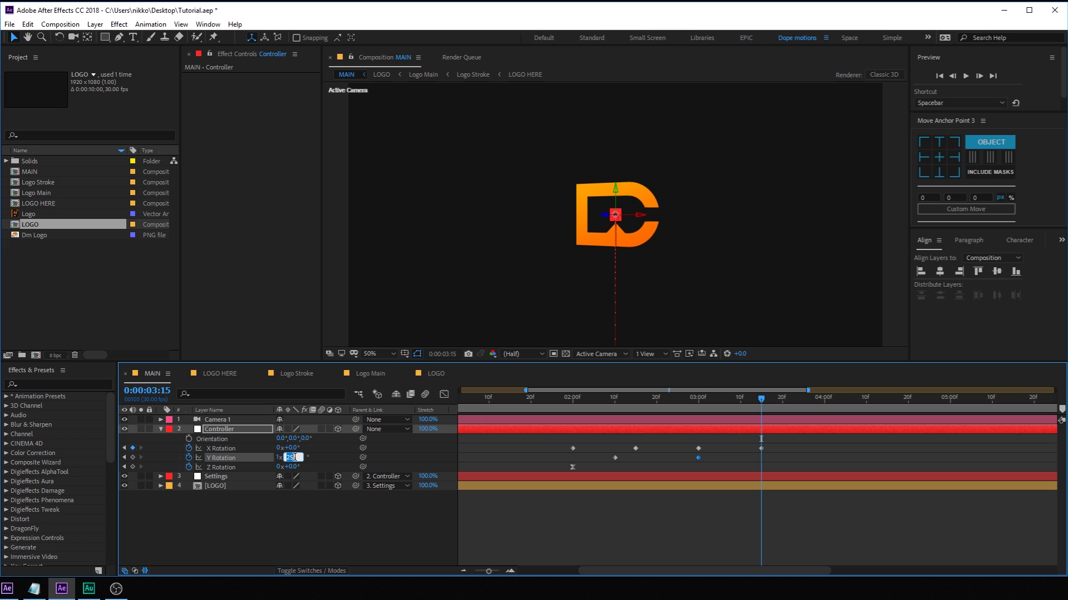
pyautogui.write('0')
pyautogui.press('Return')
pyautogui.moveTo(580, 404); pyautogui.dragTo(732, 406)
pyautogui.press('pagedown')
pyautogui.press('pagedown')
pyautogui.press('pagedown')
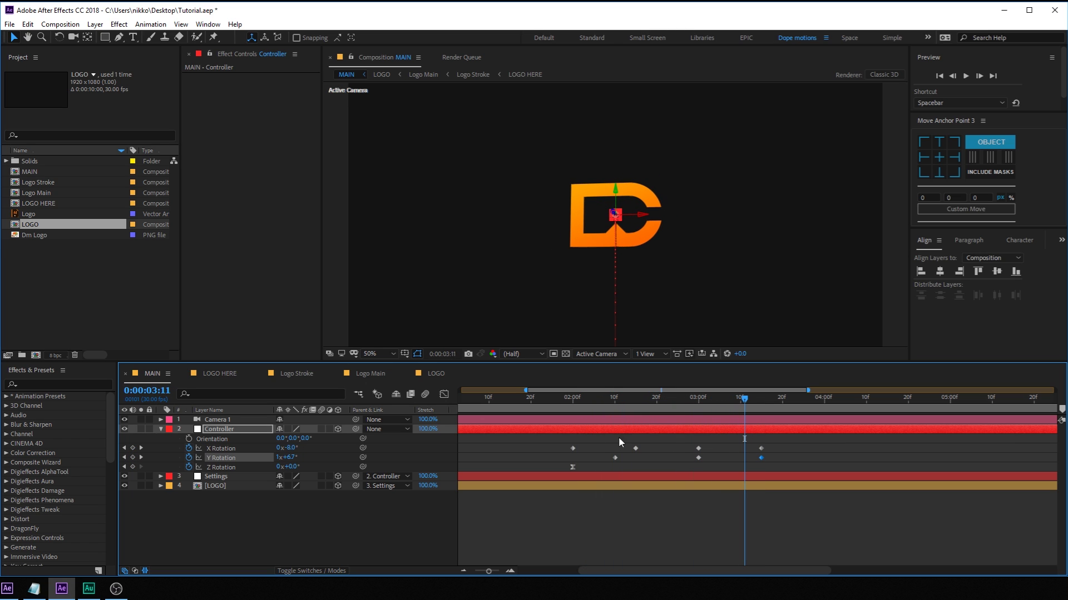
# Show all the Controller null's keyframed properties, reset every keyframe to linear and apply Easy Ease to them all
pyautogui.press('-')
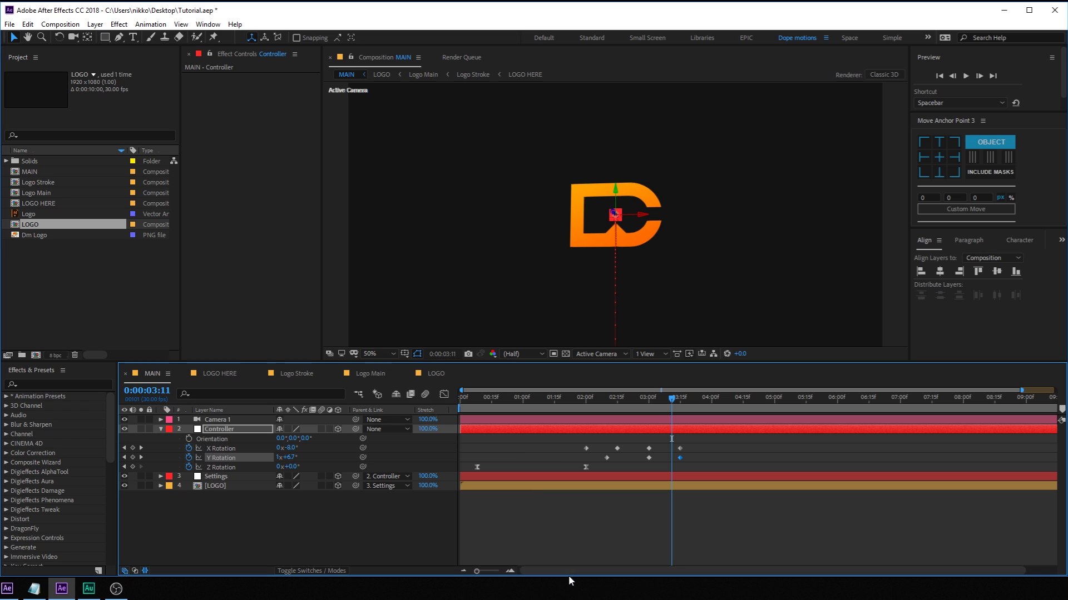
pyautogui.moveTo(570, 572); pyautogui.dragTo(525, 573)
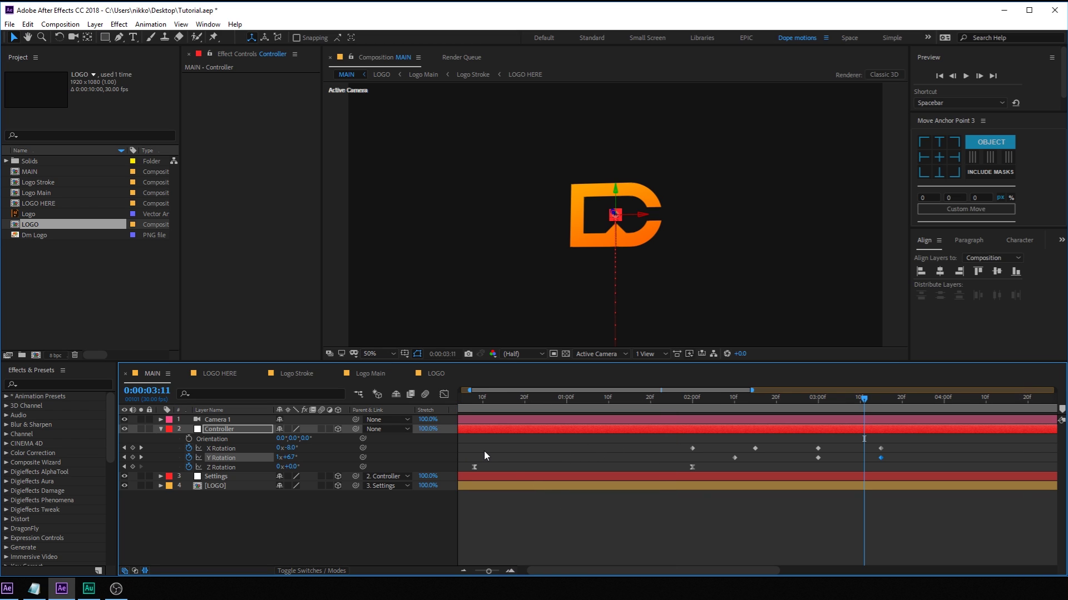
pyautogui.click(511, 429)
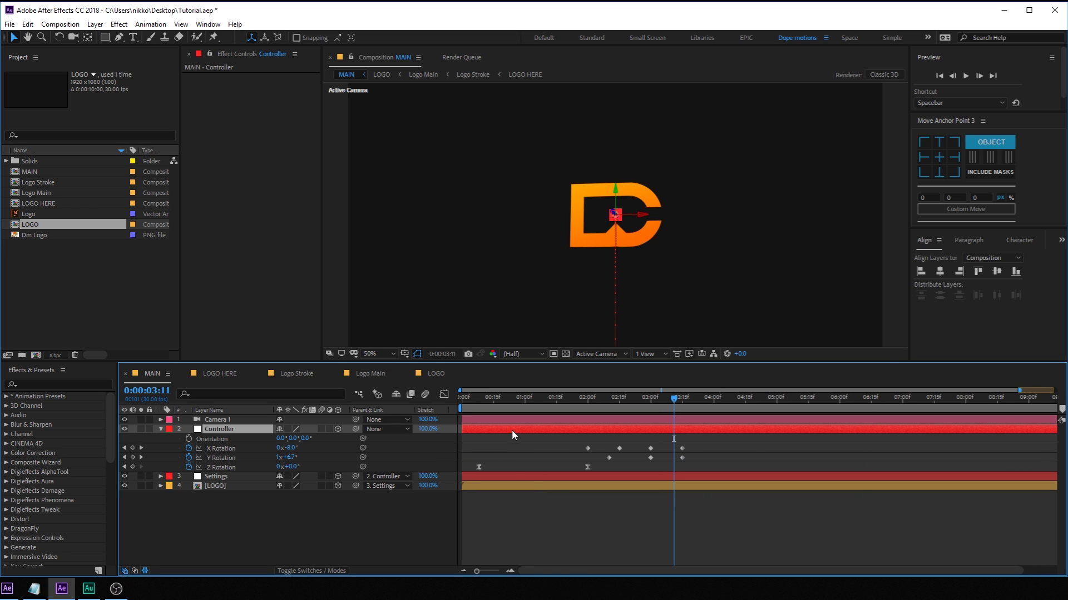
pyautogui.press('u')
pyautogui.moveTo(697, 437); pyautogui.dragTo(470, 477)
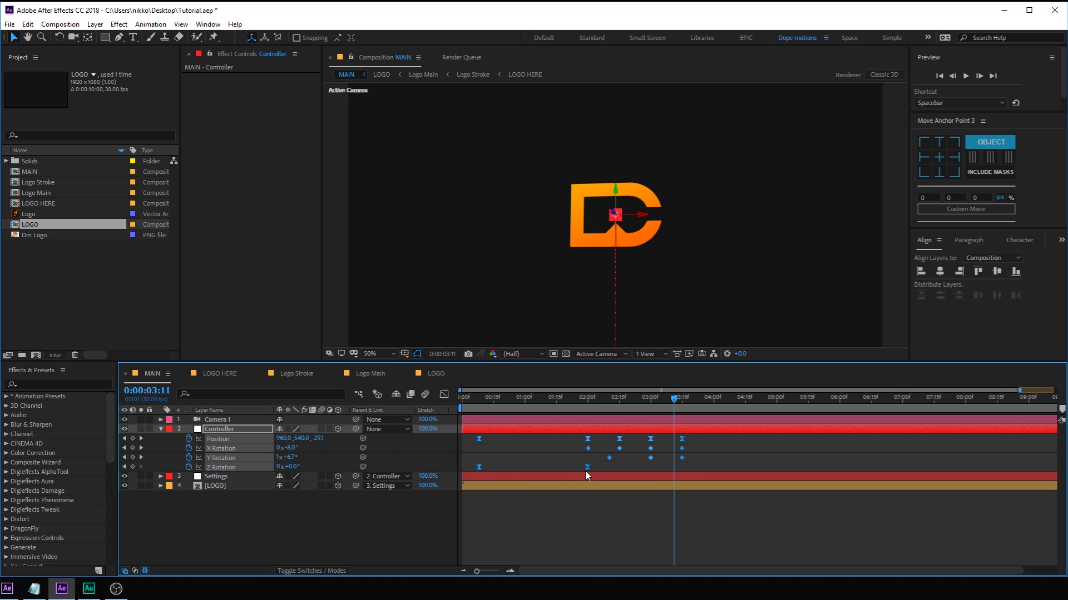
pyautogui.keyDown('ctrl'); pyautogui.click(588, 469); pyautogui.keyUp('ctrl')
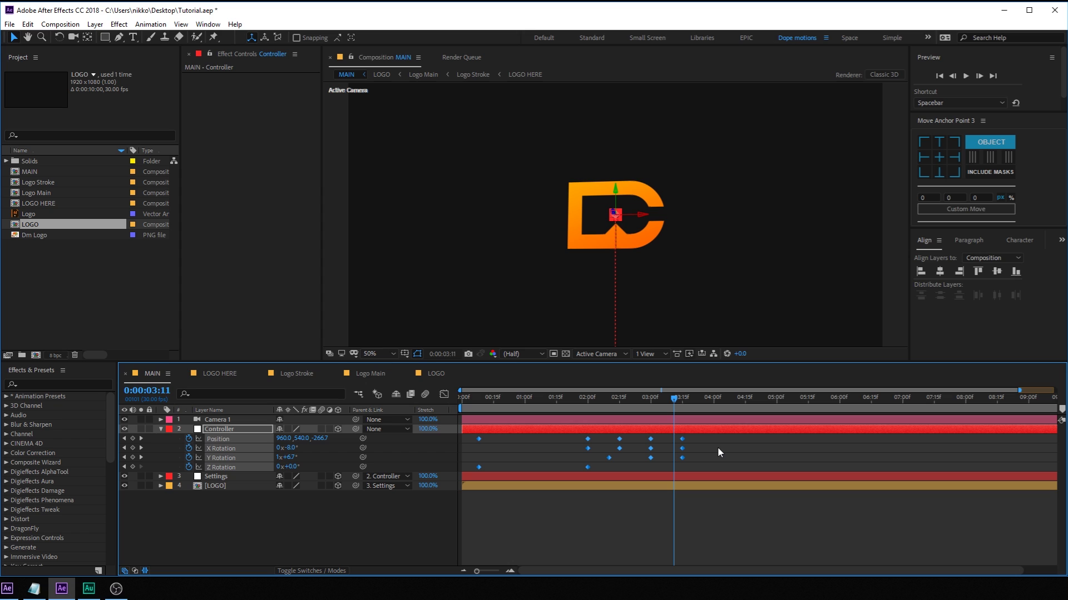
pyautogui.press('F9')
# Reshape the Controller's Position speed graph so each movement peaks early and eases out slowly
pyautogui.click(444, 395)
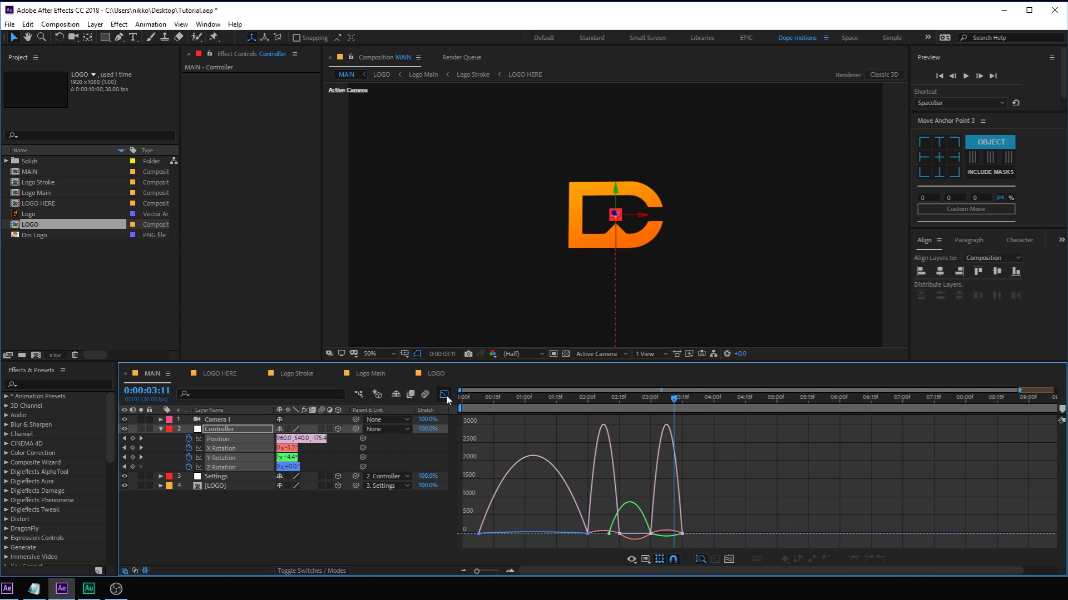
pyautogui.scroll(2, 485, 476)
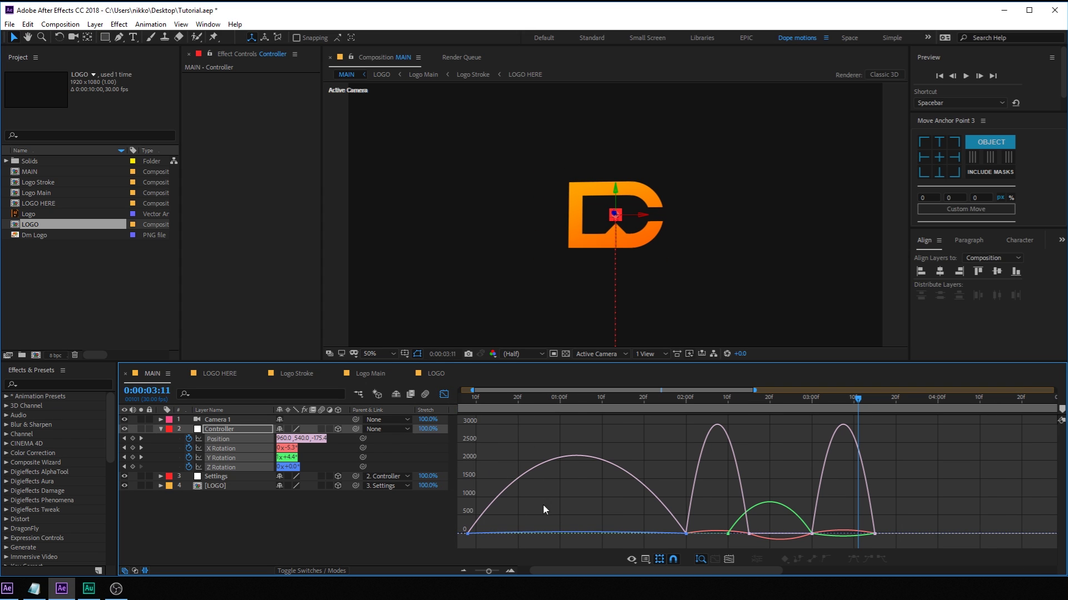
pyautogui.moveTo(620, 576); pyautogui.dragTo(609, 576)
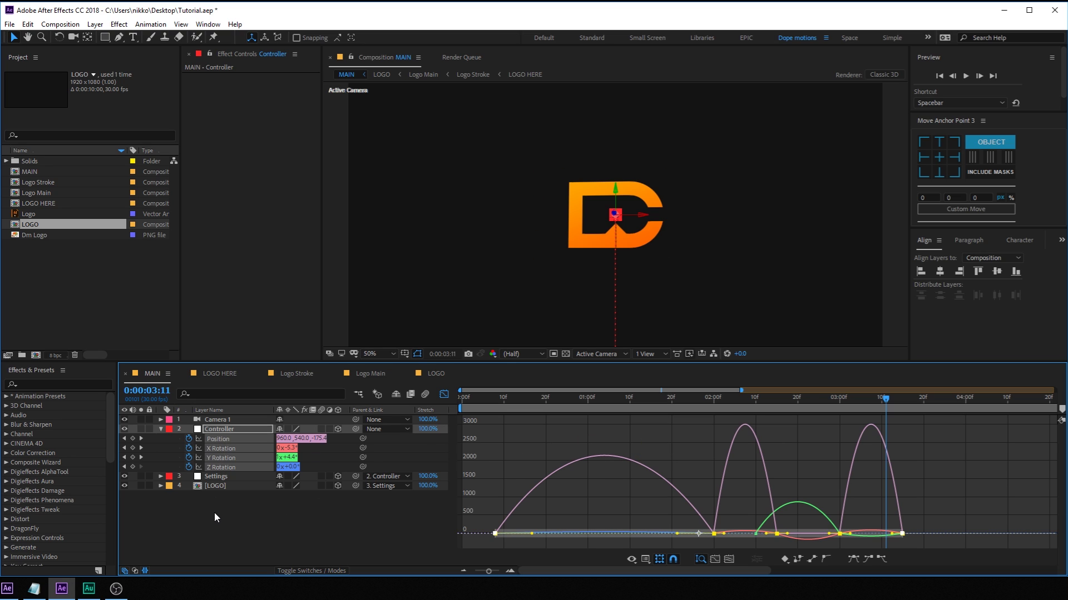
pyautogui.click(220, 440)
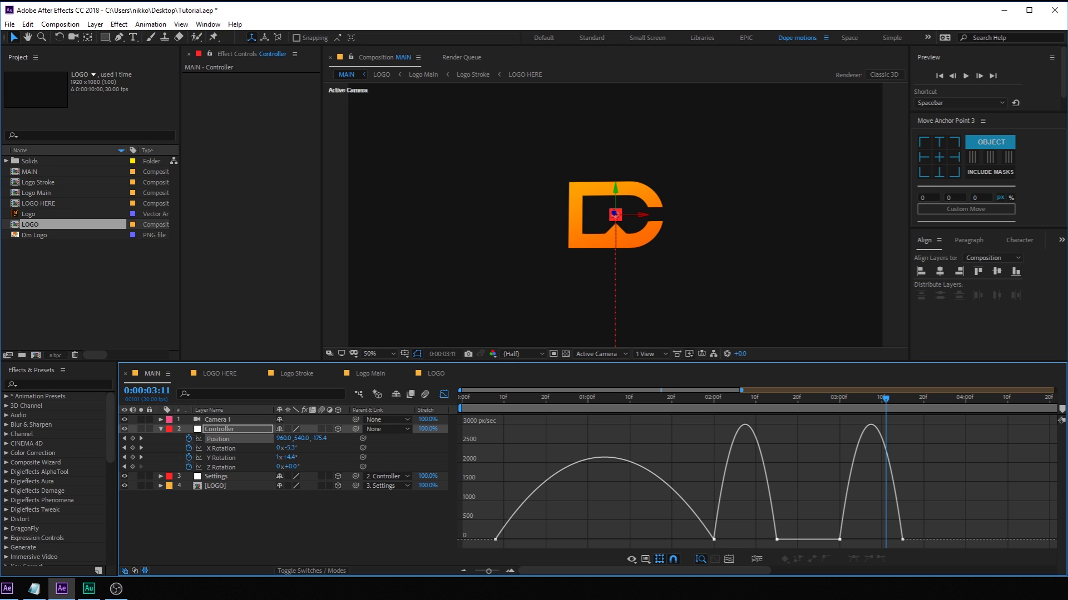
pyautogui.moveTo(923, 530); pyautogui.dragTo(638, 553)
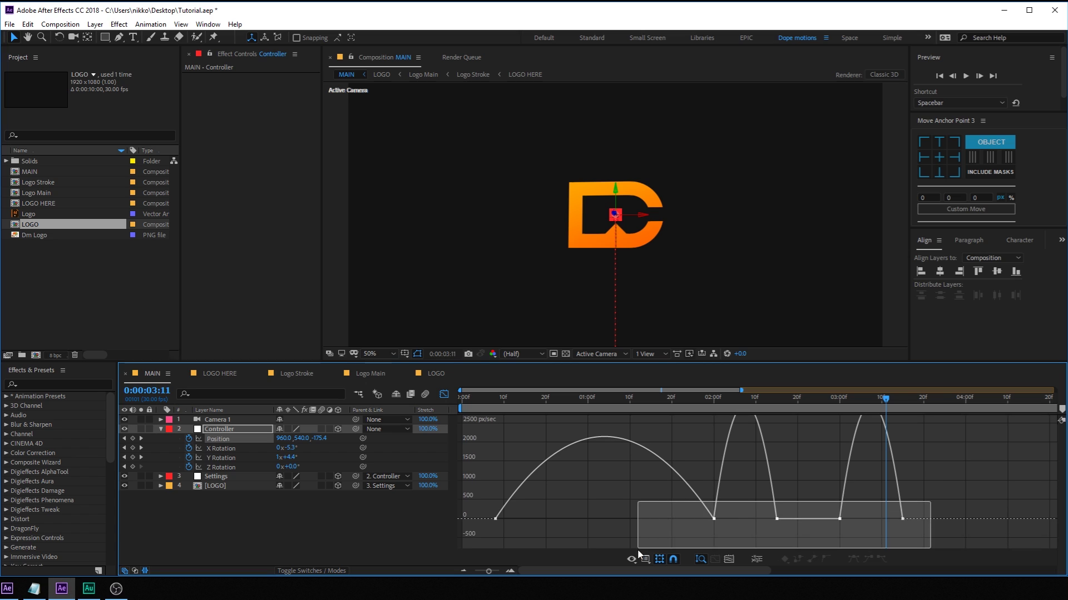
pyautogui.moveTo(891, 536); pyautogui.dragTo(797, 538)
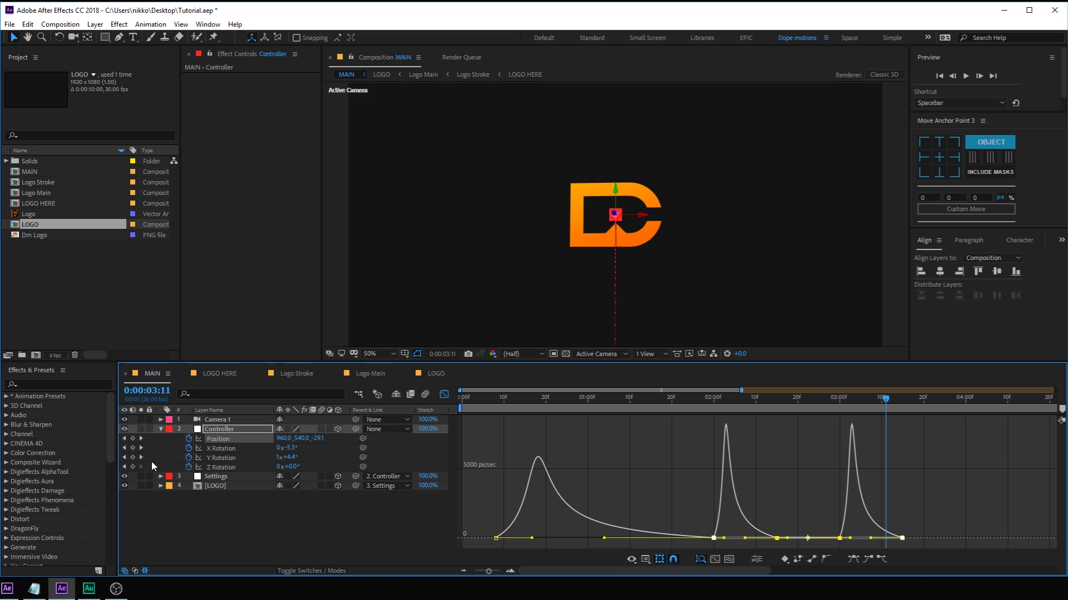
# Reshape the Controller's X Rotation speed graph so all three segments peak early and ease out slowly
pyautogui.click(226, 450)
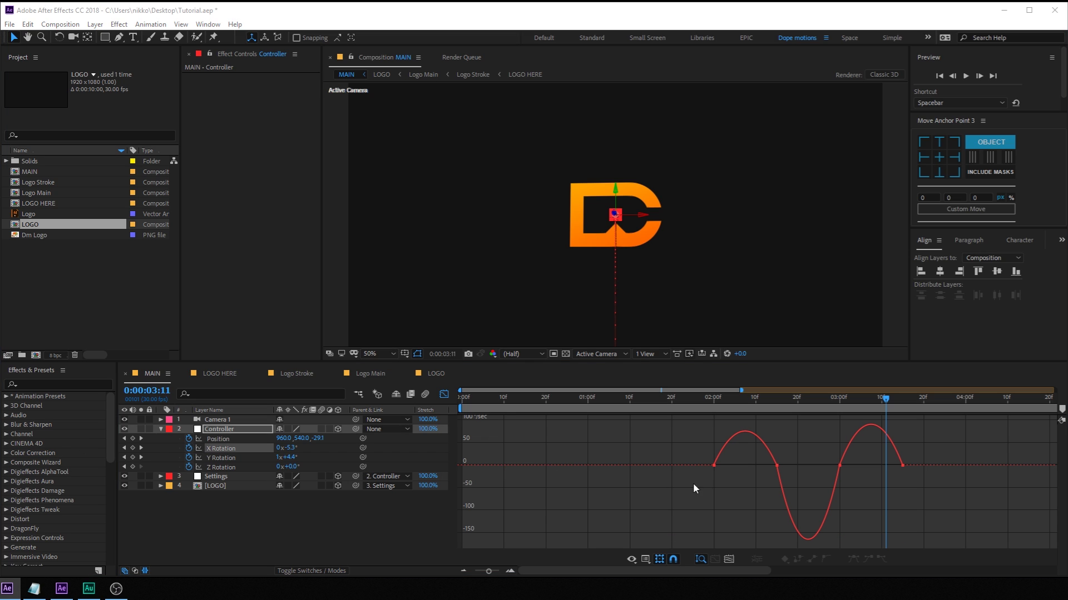
pyautogui.hotkey('ctrl', 'a')
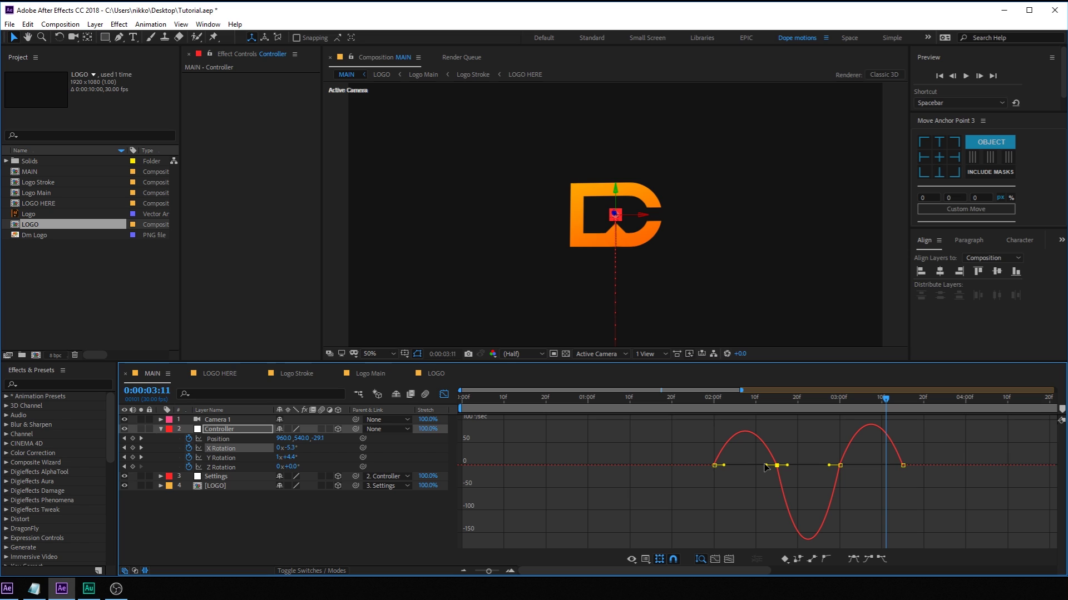
pyautogui.moveTo(764, 467); pyautogui.dragTo(814, 489)
pyautogui.click(840, 488)
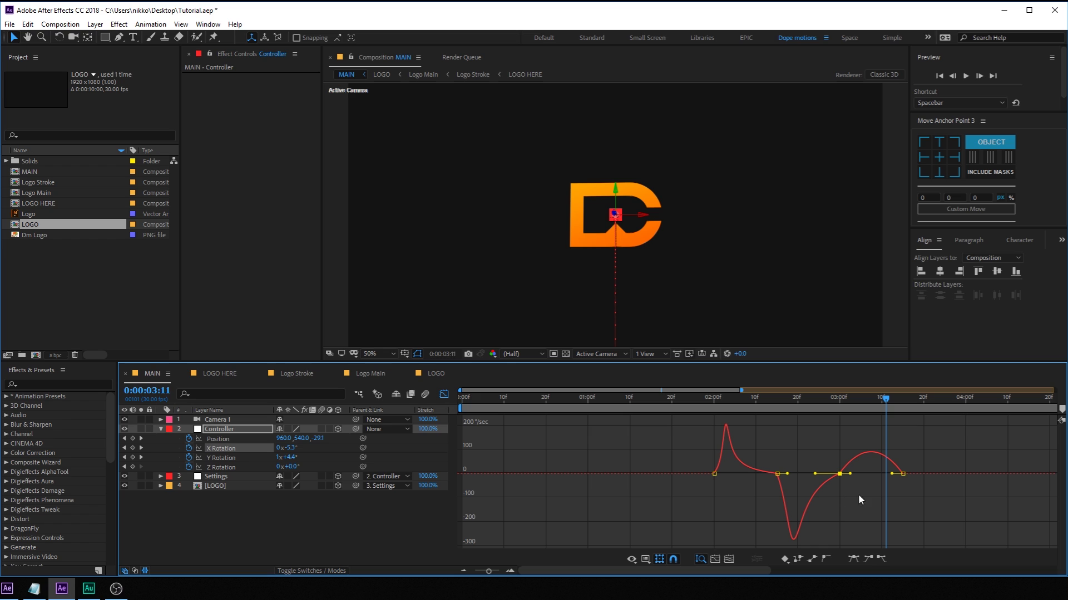
pyautogui.click(890, 476)
pyautogui.moveTo(892, 476); pyautogui.dragTo(843, 477)
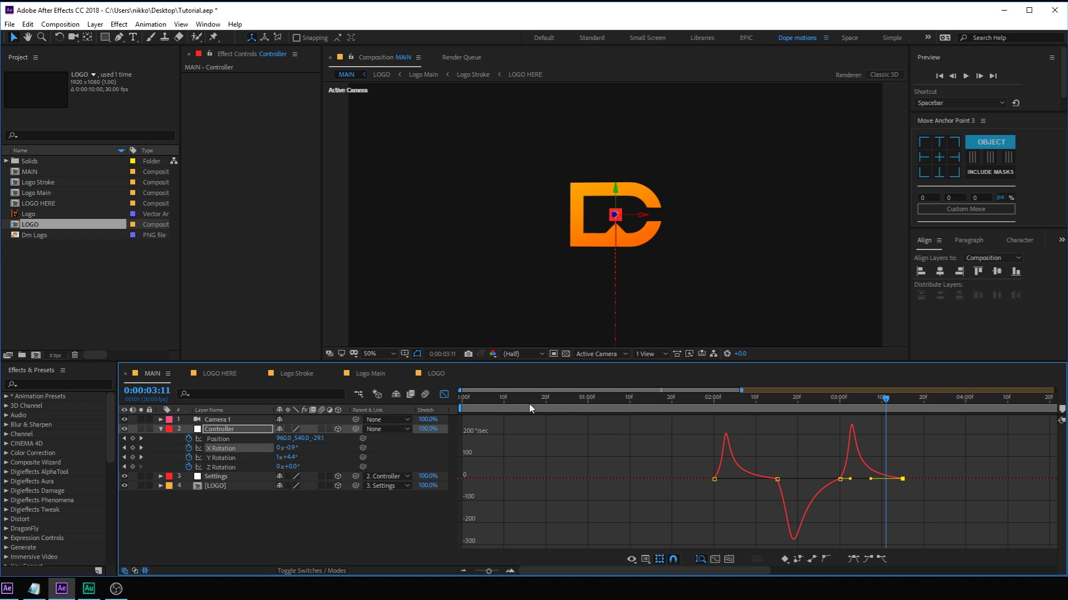
# Reshape the Y Rotation speed graph with a late peak before 0:00:03:00 and an early peak in the last segment
pyautogui.click(219, 459)
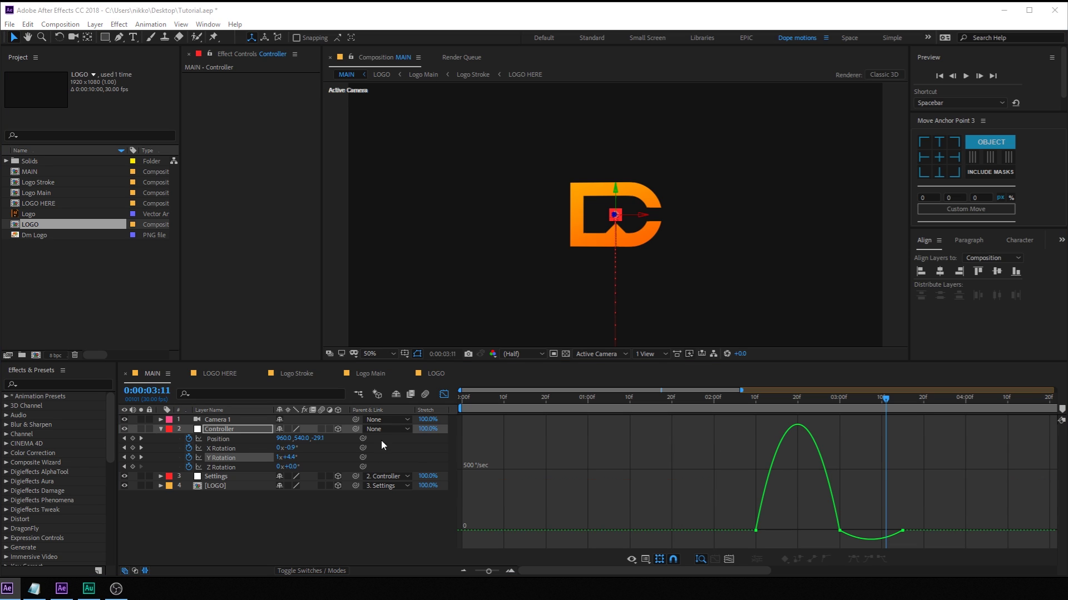
pyautogui.moveTo(737, 504); pyautogui.dragTo(800, 538)
pyautogui.moveTo(972, 524); pyautogui.dragTo(865, 538)
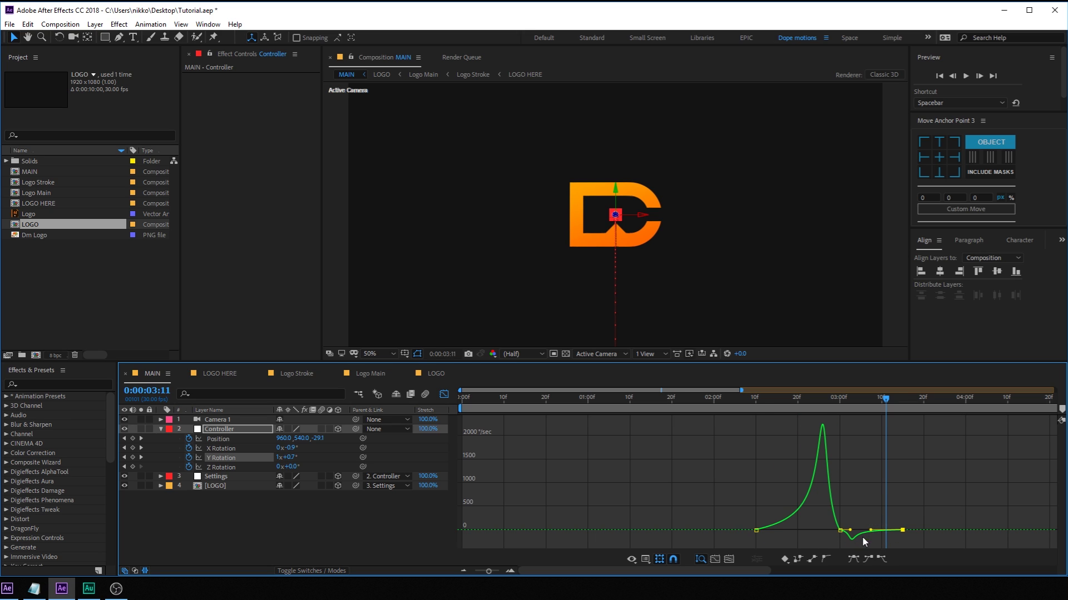
# Reshape the Z Rotation speed graph to peak early and ease out slowly, and preview the animation from 0:00:00:09
pyautogui.click(223, 467)
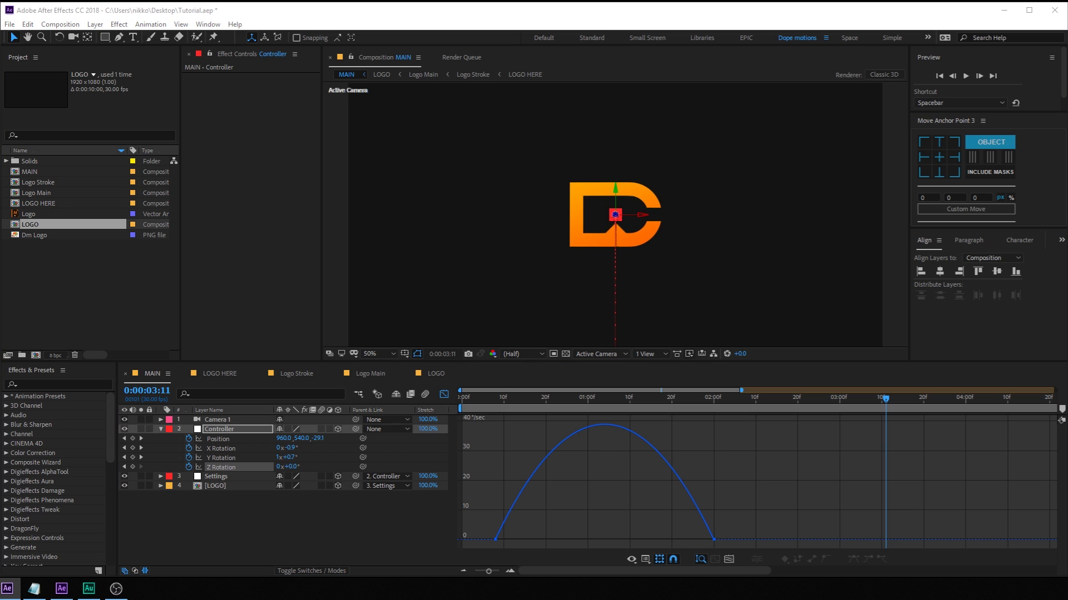
pyautogui.click(753, 528)
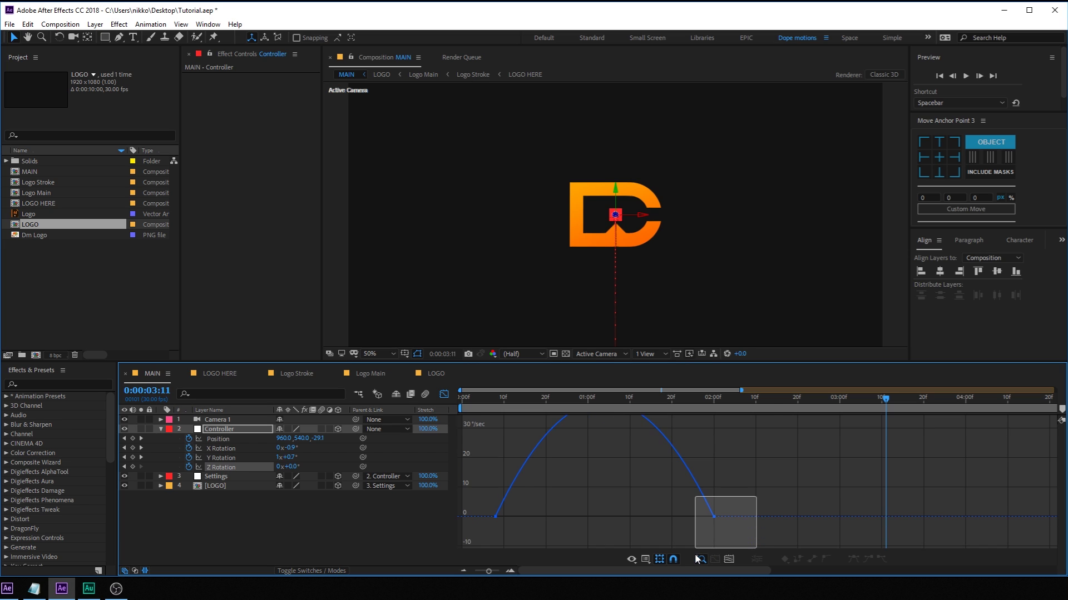
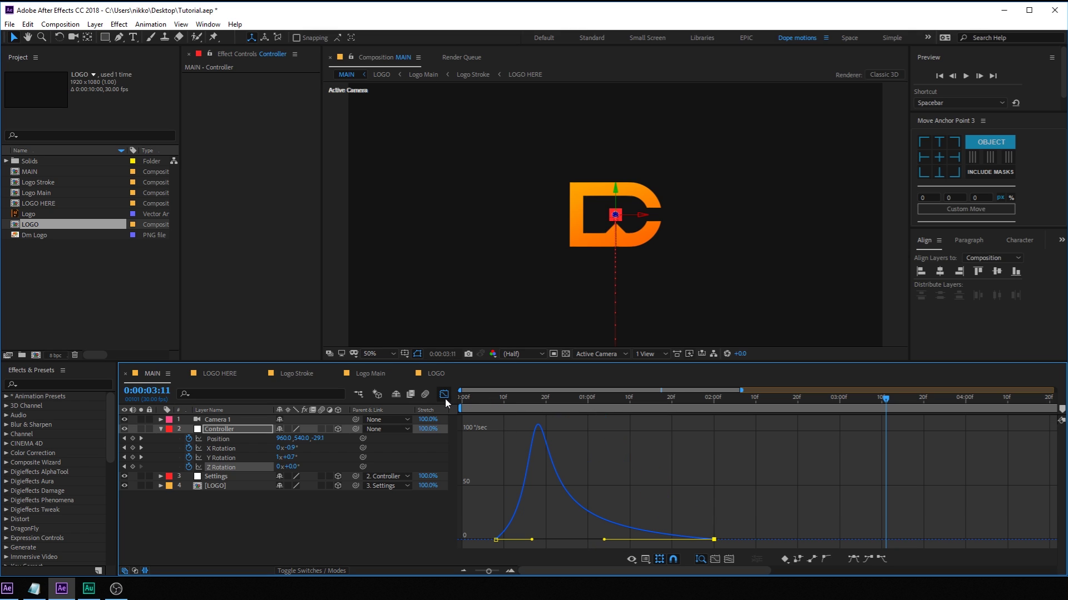
pyautogui.click(445, 395)
pyautogui.press('-')
pyautogui.click(481, 390)
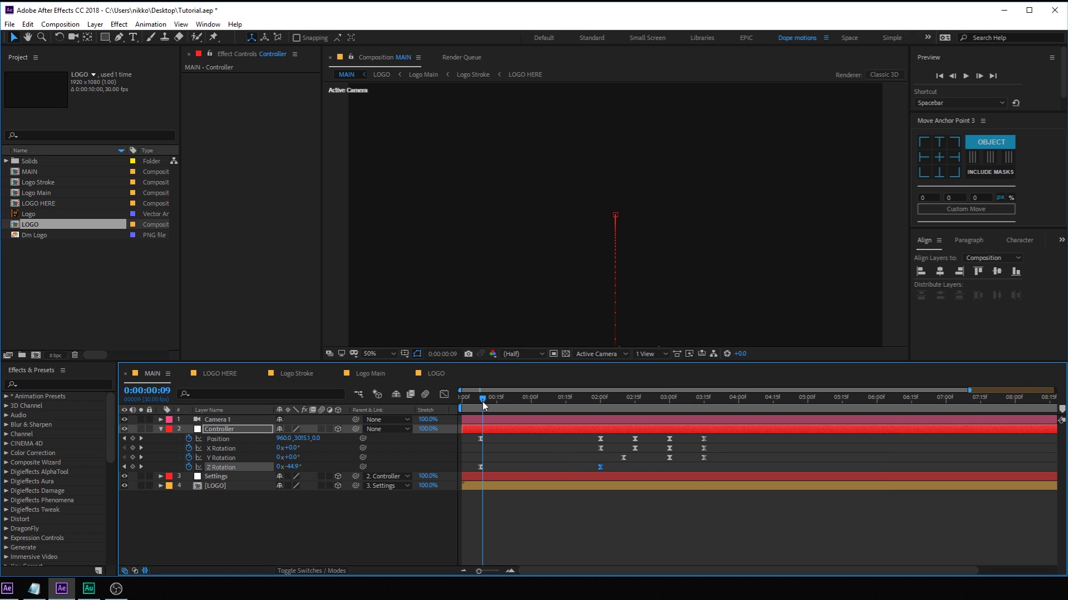
pyautogui.press('space')
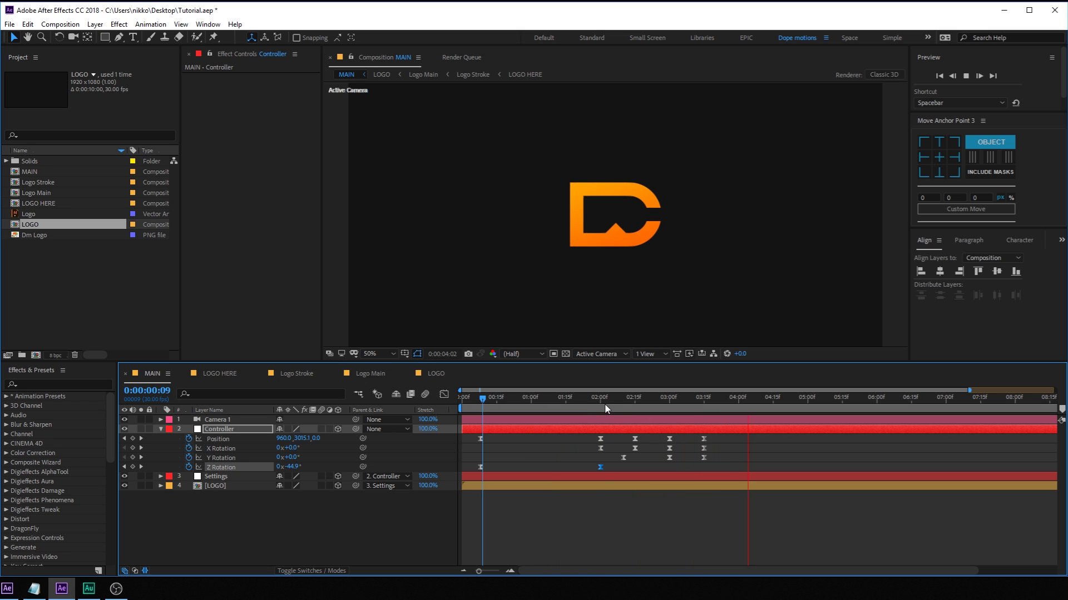
# Stretch the Controller's keyframes from 0:00:02:00 onward so the last ones fall at 0:00:04:00, and preview the new timing
pyautogui.moveTo(629, 398); pyautogui.dragTo(572, 475)
pyautogui.moveTo(707, 443); pyautogui.dragTo(740, 443)
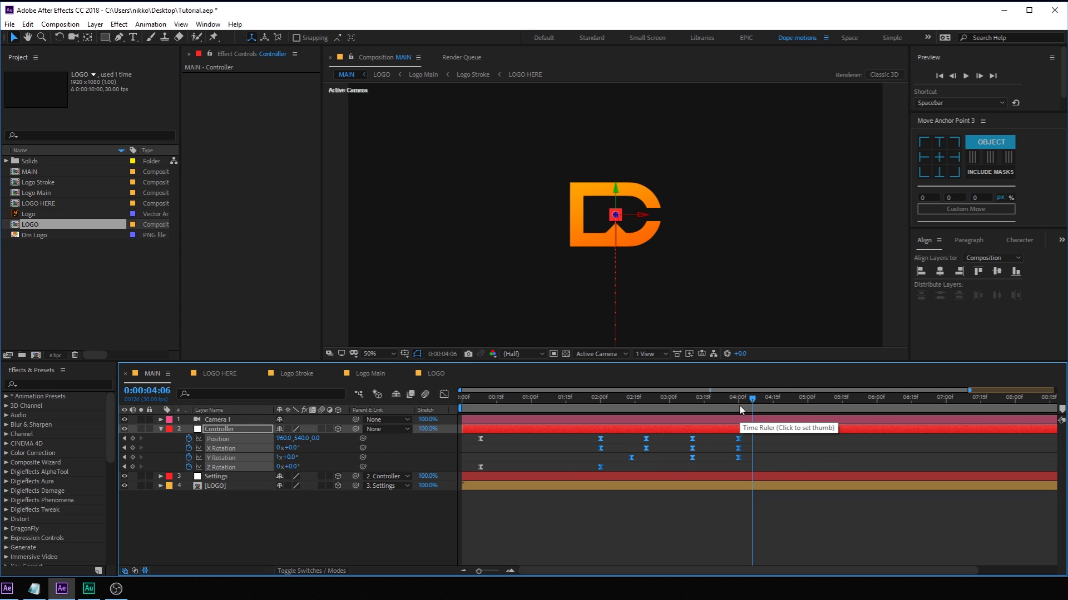
pyautogui.moveTo(739, 405); pyautogui.dragTo(599, 413)
pyautogui.press('space')
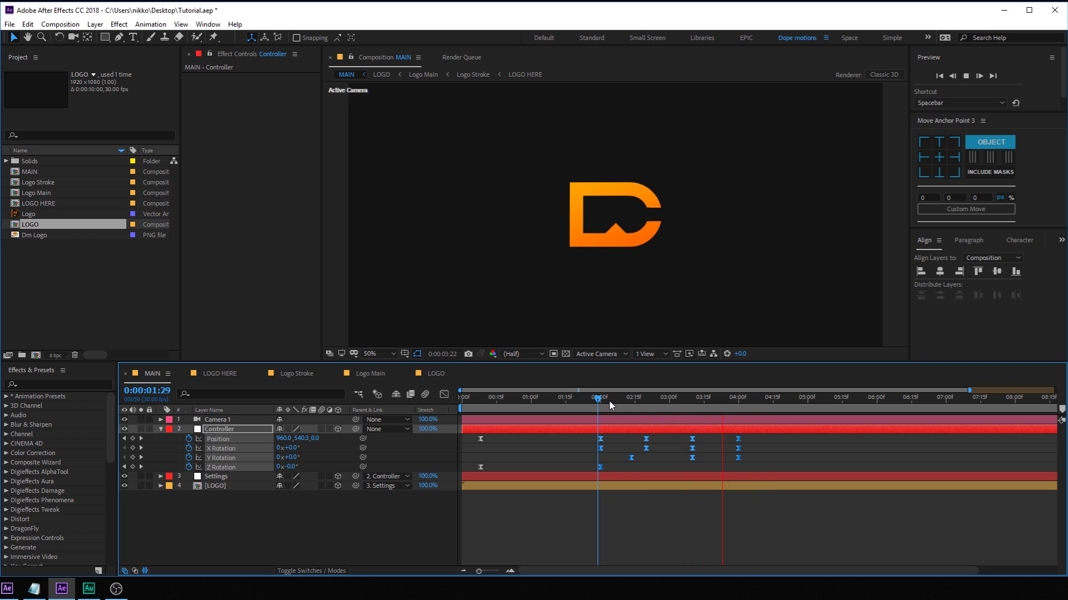
pyautogui.moveTo(610, 406); pyautogui.dragTo(739, 406)
pyautogui.click(690, 400)
pyautogui.click(757, 448)
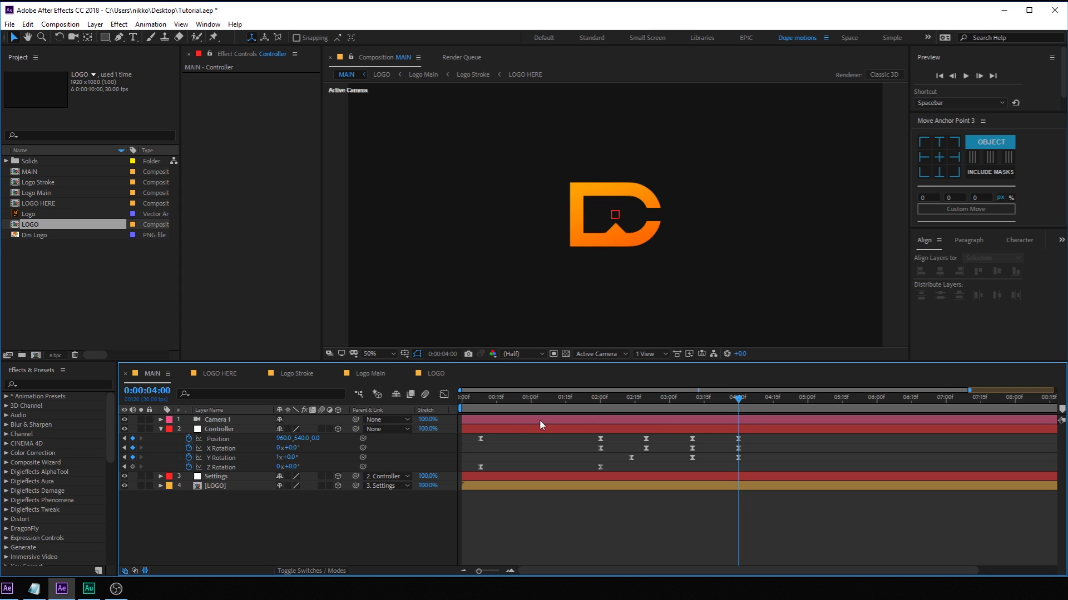
# Set the Controller null's Z position to -2000 at both 0:00:02:20 and 0:00:03:10
pyautogui.moveTo(660, 410)
pyautogui.mouseDown()
pyautogui.moveTo(596, 414)
pyautogui.moveTo(647, 411)
pyautogui.mouseUp()
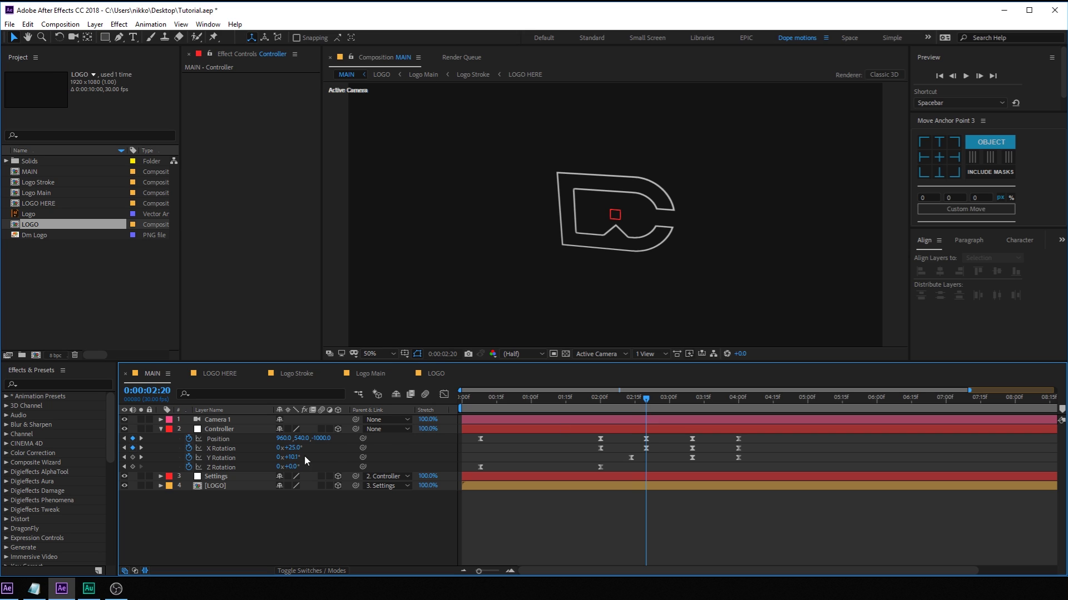
pyautogui.click(323, 439)
pyautogui.write('-')
pyautogui.press('Return')
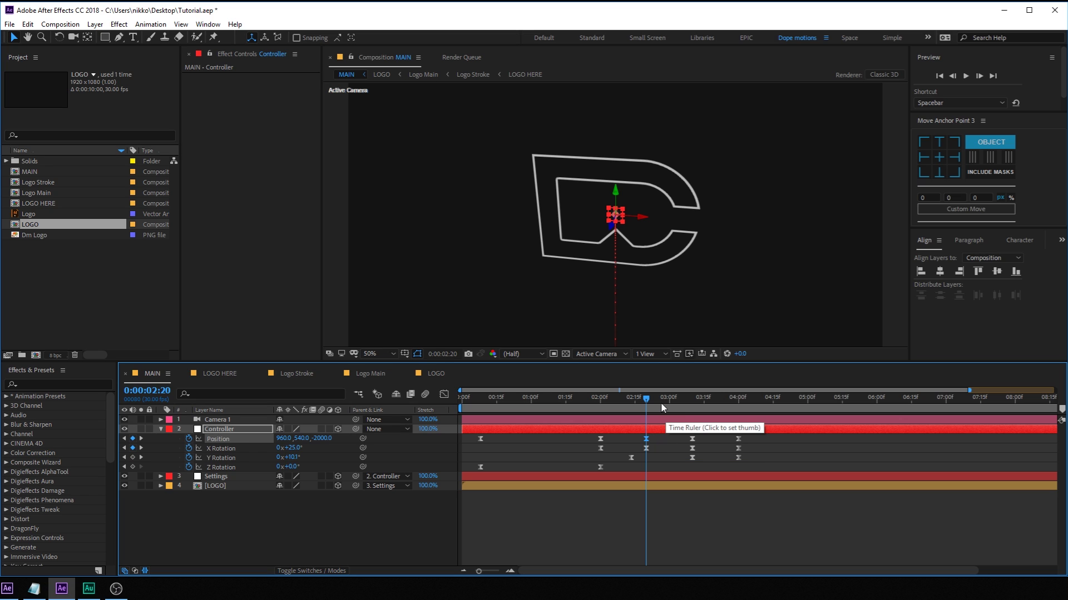
pyautogui.moveTo(661, 401); pyautogui.dragTo(690, 426)
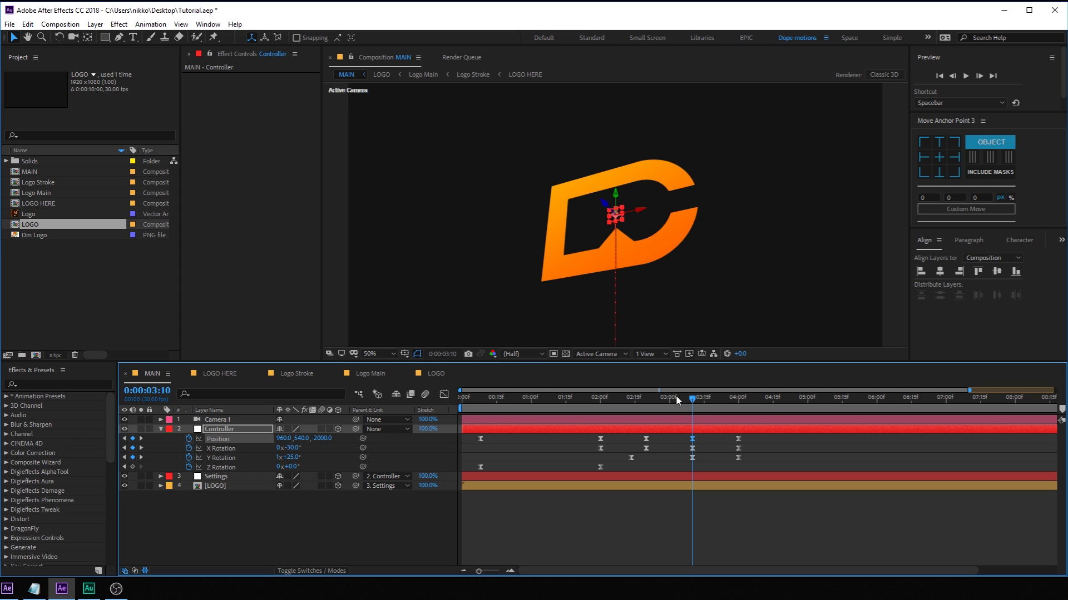
# Preview the logo movement from 0:00:01:22, collapse the Controller's properties and scrub to 0:00:03:16
pyautogui.moveTo(679, 401); pyautogui.dragTo(582, 402)
pyautogui.press('space')
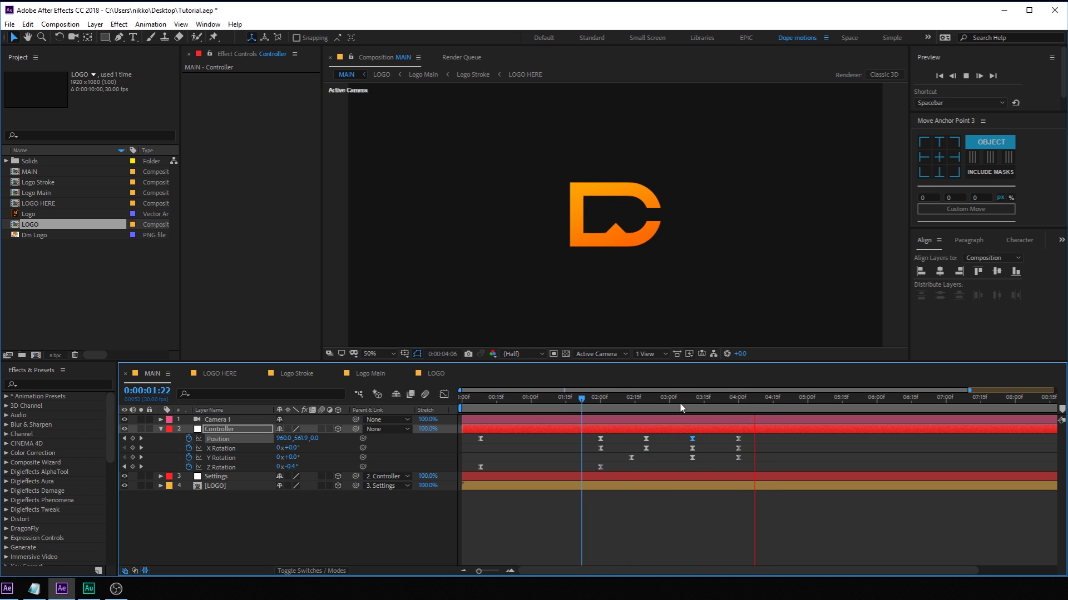
pyautogui.click(773, 401)
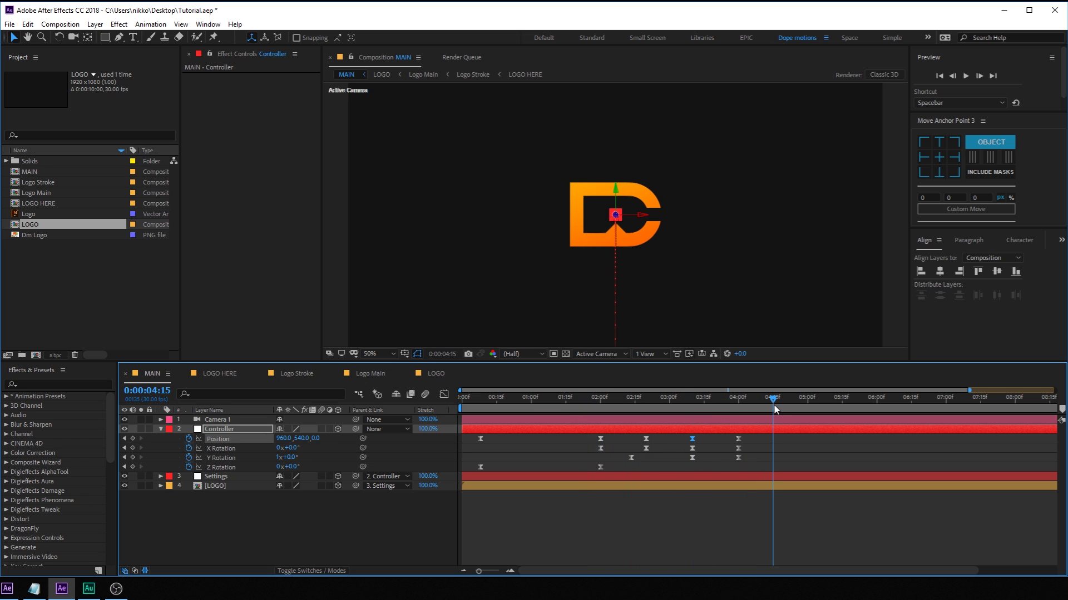
pyautogui.click(160, 429)
pyautogui.moveTo(596, 409); pyautogui.dragTo(708, 399)
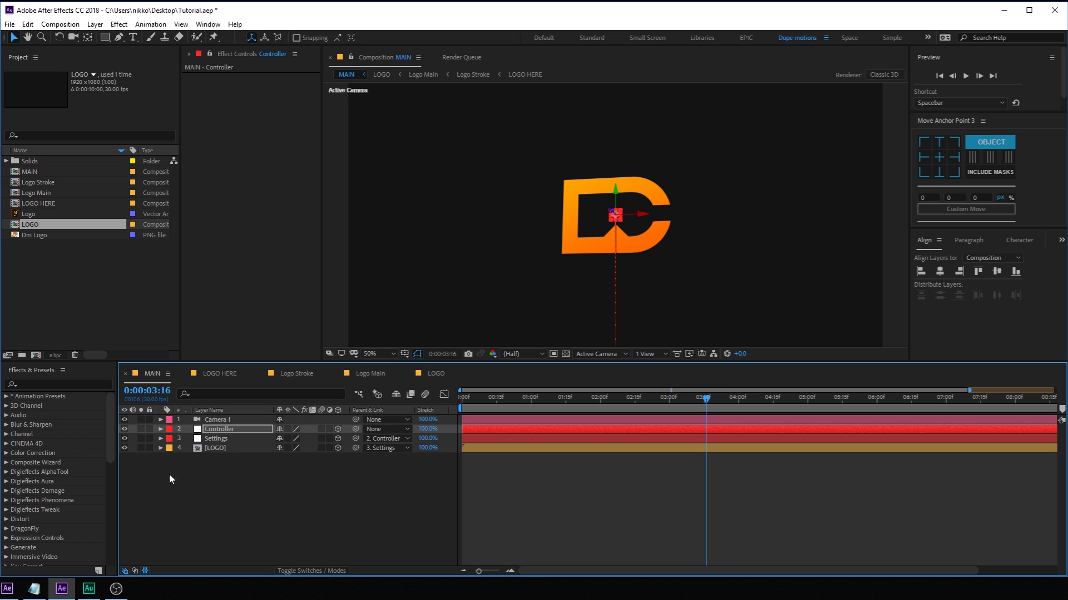
# Show the LOGO layer's Position property and copy the expression [position[0], position[1], index+1] from the open Notepad file
pyautogui.click(215, 451)
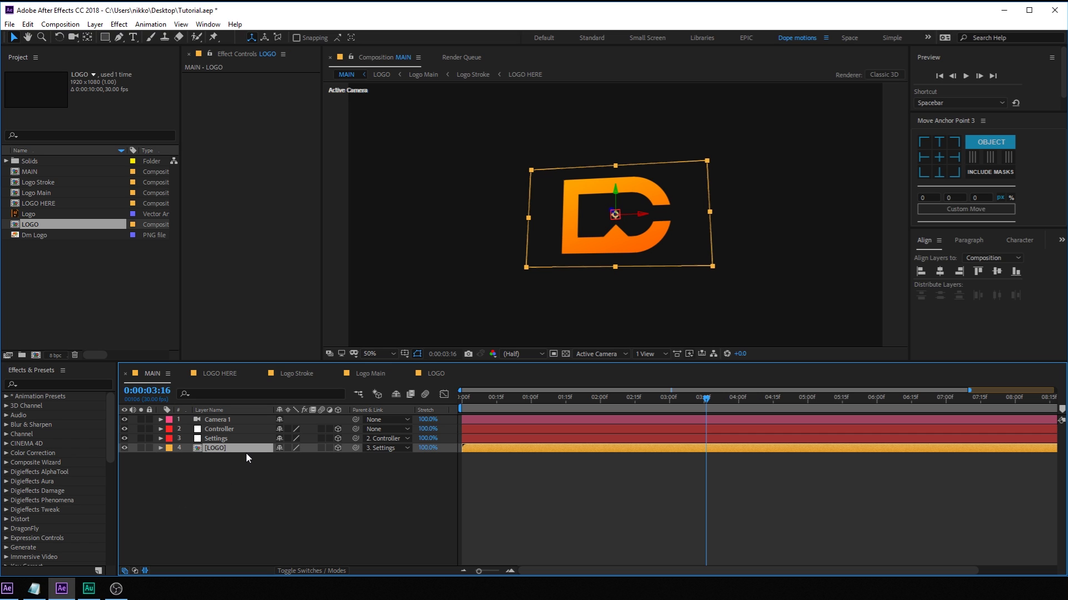
pyautogui.press('p')
pyautogui.click(34, 589)
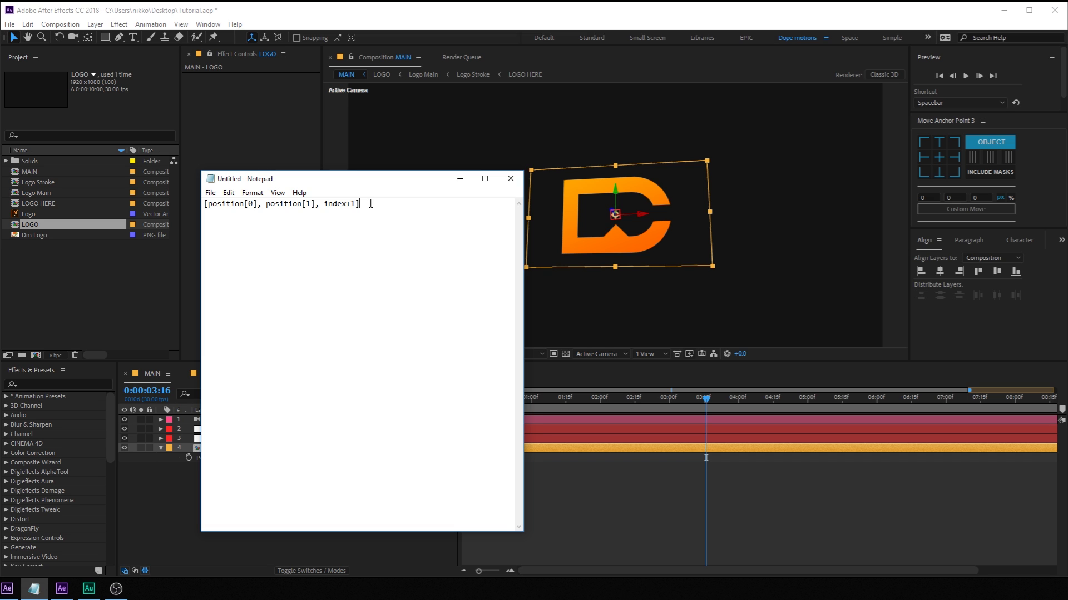
pyautogui.moveTo(370, 203); pyautogui.dragTo(193, 204)
pyautogui.hotkey('ctrl', 'c')
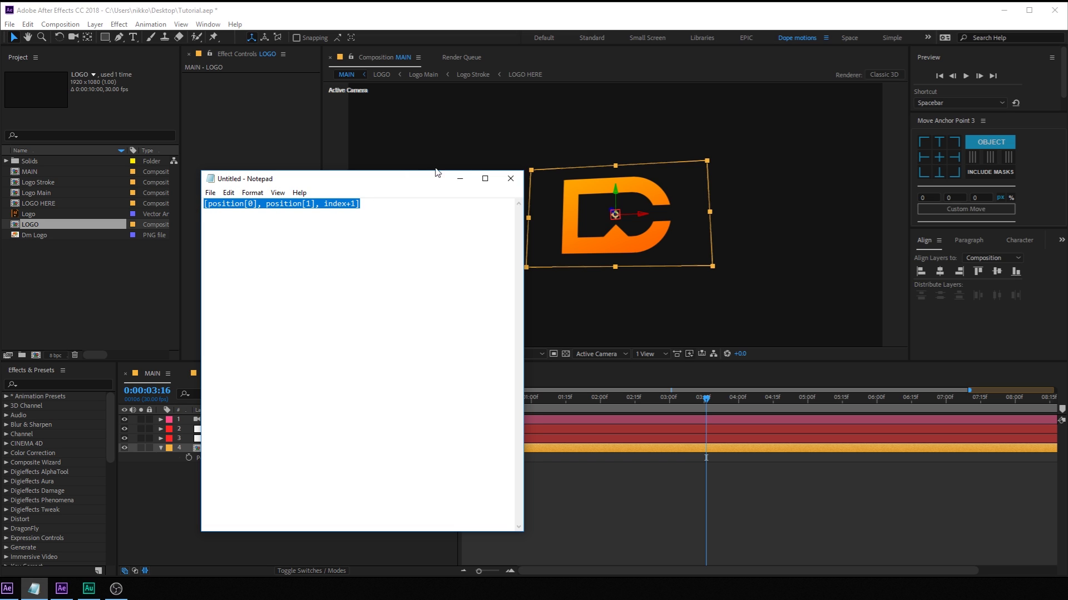
pyautogui.click(460, 179)
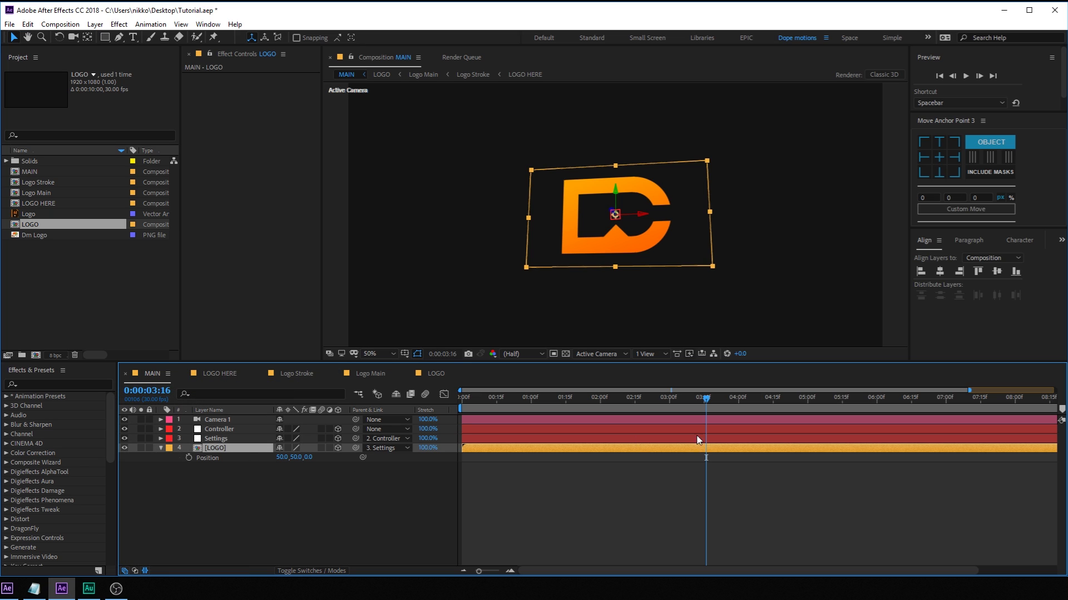
# Enable an expression on the LOGO layer's Position and set it to [position[0], position[1], index+1]
pyautogui.keyDown('alt'); pyautogui.click(188, 459); pyautogui.keyUp('alt')
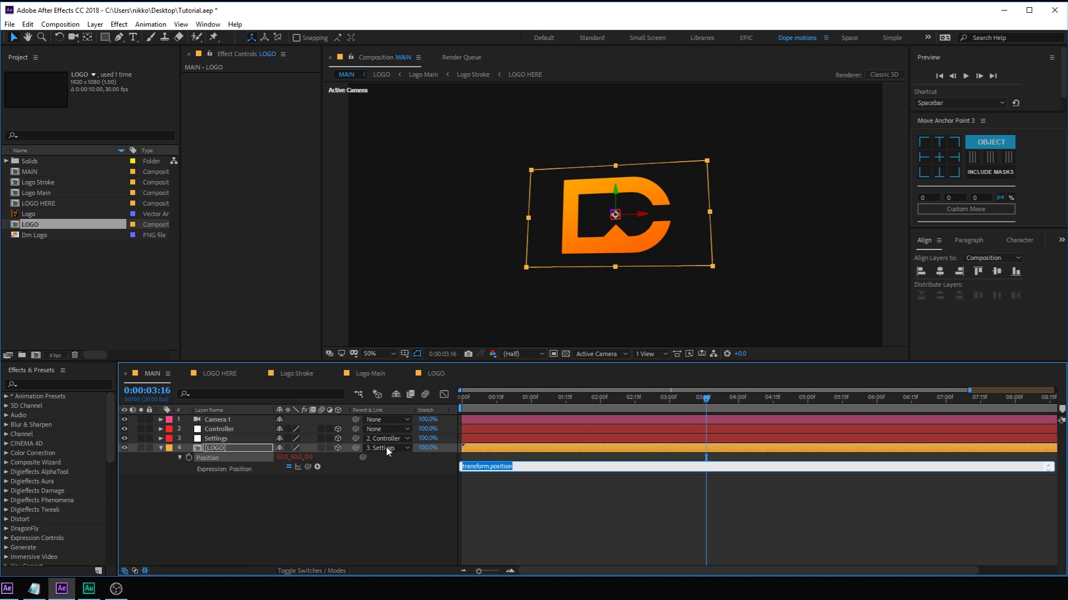
pyautogui.hotkey('ctrl', 'v')
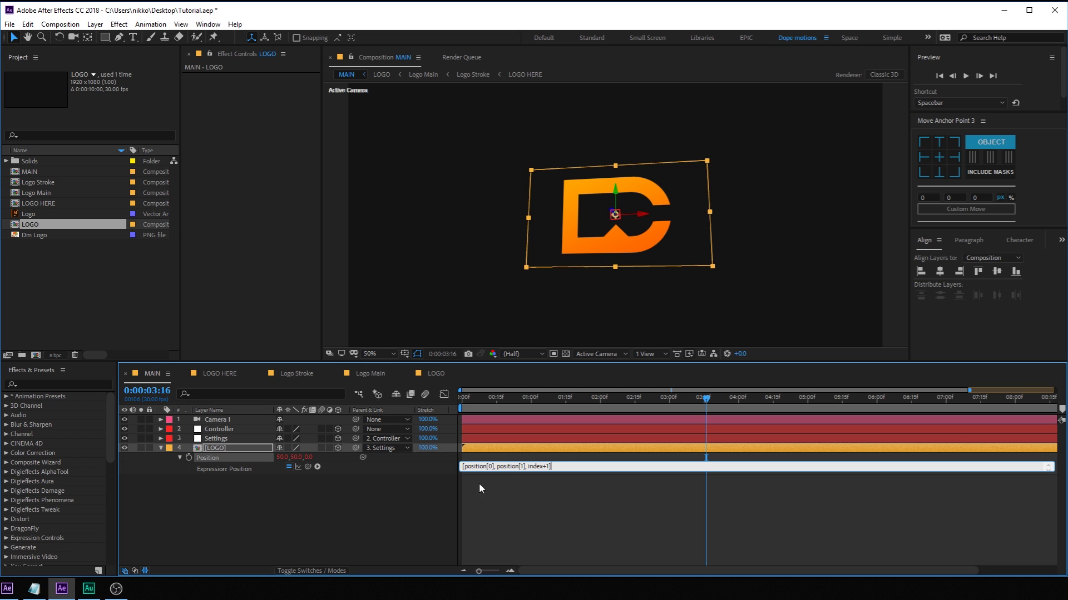
pyautogui.click(512, 490)
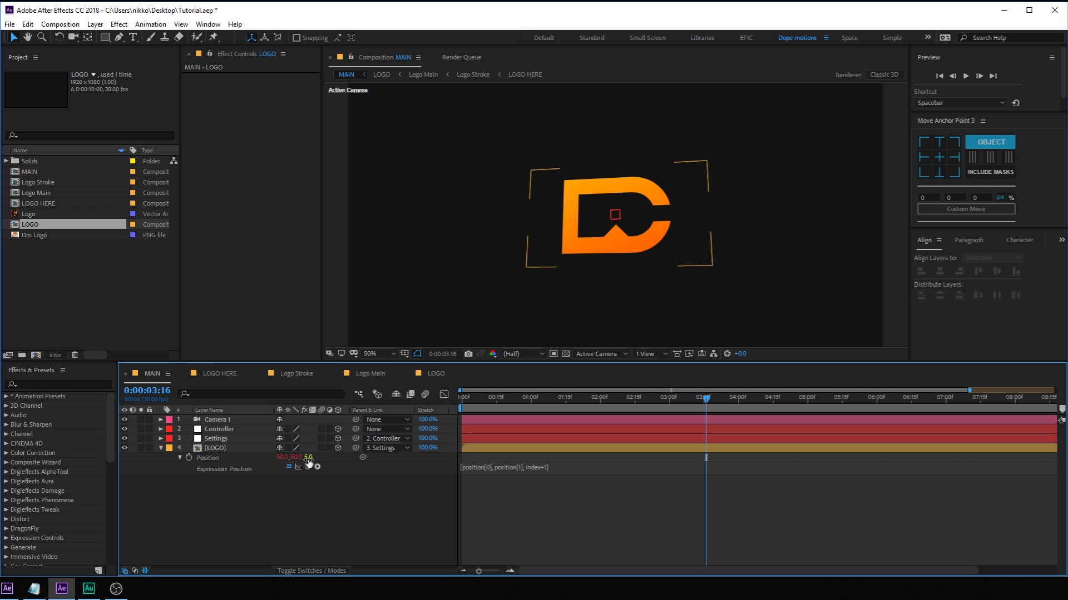
# Duplicate the LOGO layer twice to compare the copies' Position values, and delete both upper duplicates
pyautogui.click(224, 449)
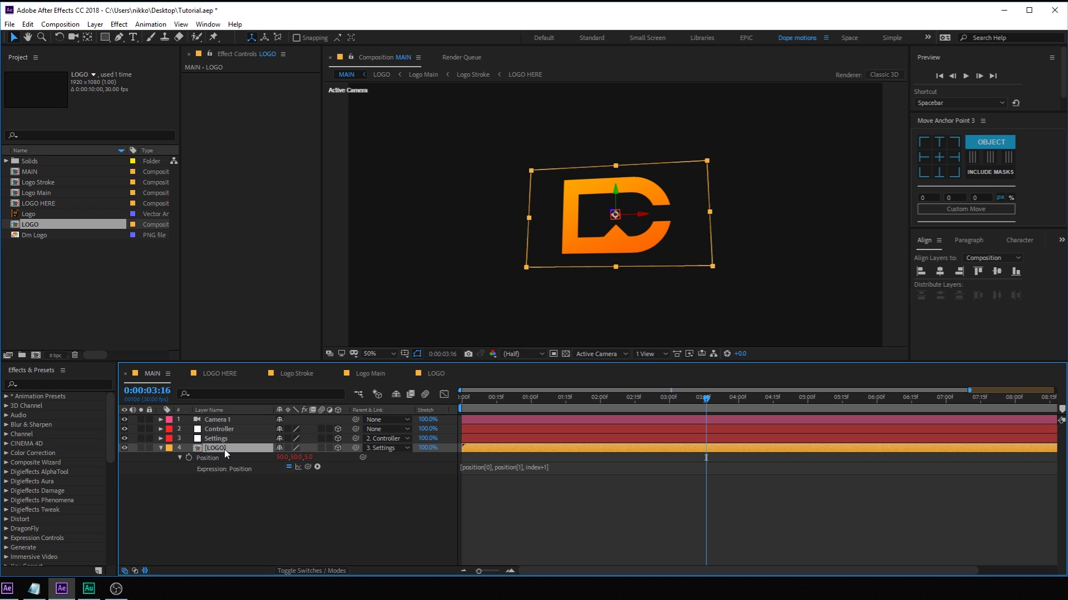
pyautogui.hotkey('ctrl', 'd')
pyautogui.press('p')
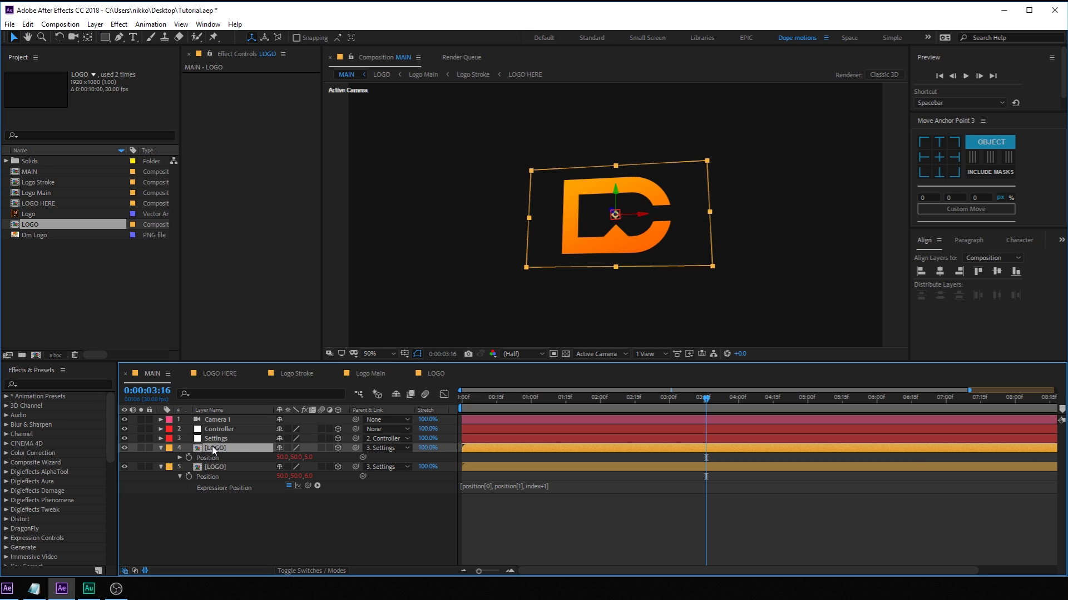
pyautogui.hotkey('ctrl', 'd')
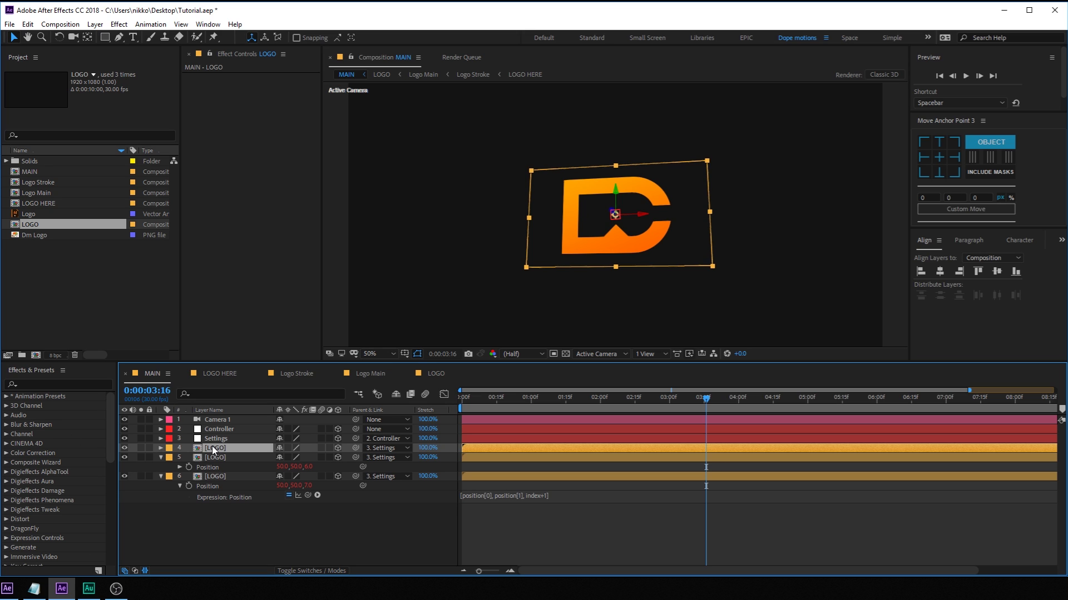
pyautogui.press('p')
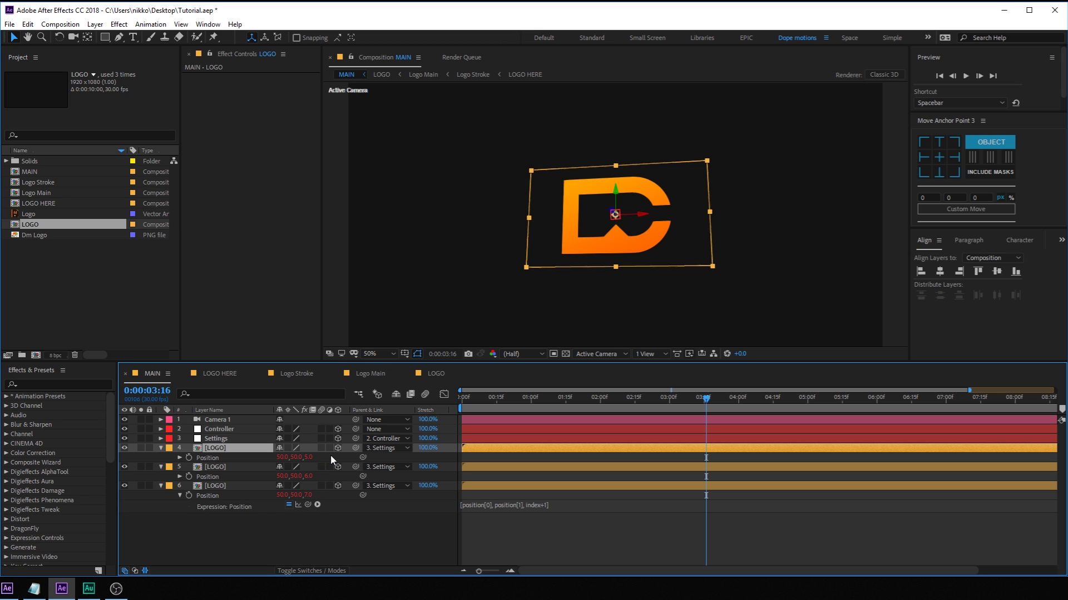
pyautogui.keyDown('ctrl'); pyautogui.click(221, 467); pyautogui.keyUp('ctrl')
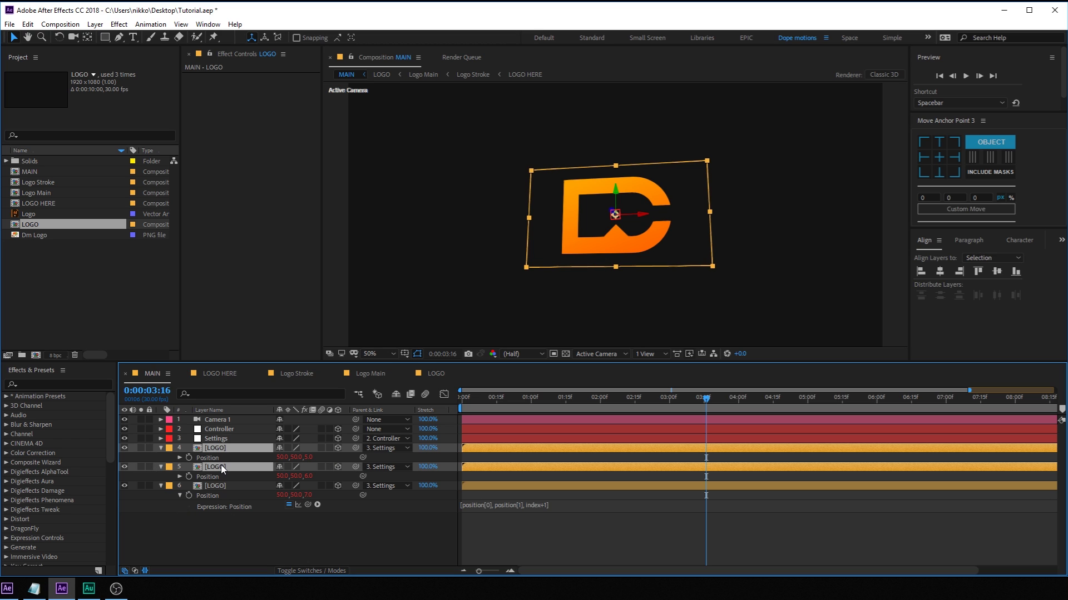
pyautogui.press('Delete')
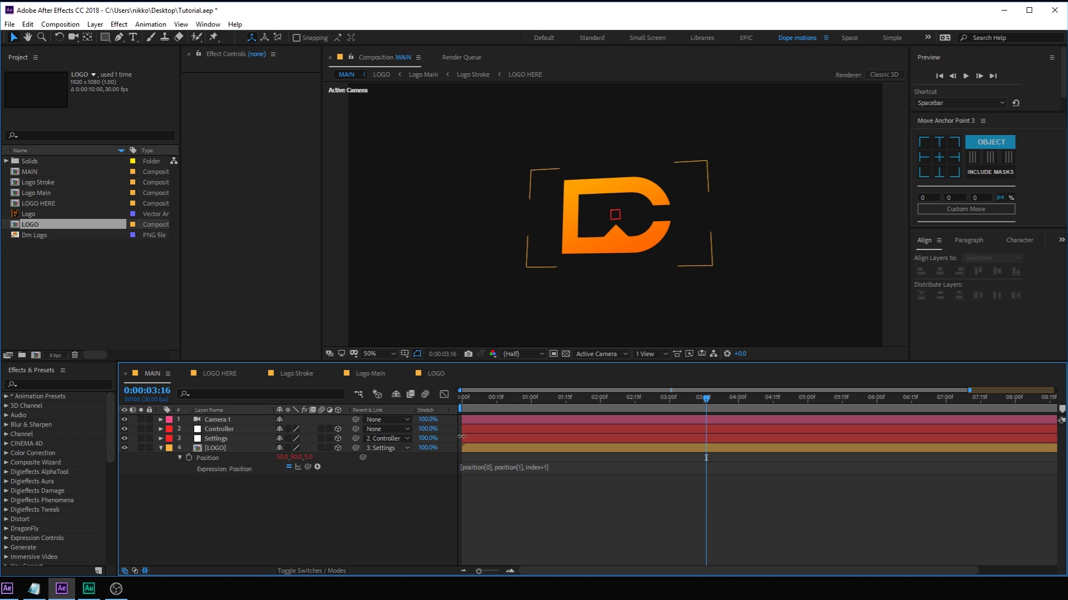
# Move the time to 0:00:03:05 and apply the Bevel Alpha effect to the LOGO layer
pyautogui.moveTo(523, 400); pyautogui.dragTo(681, 401)
pyautogui.click(221, 448)
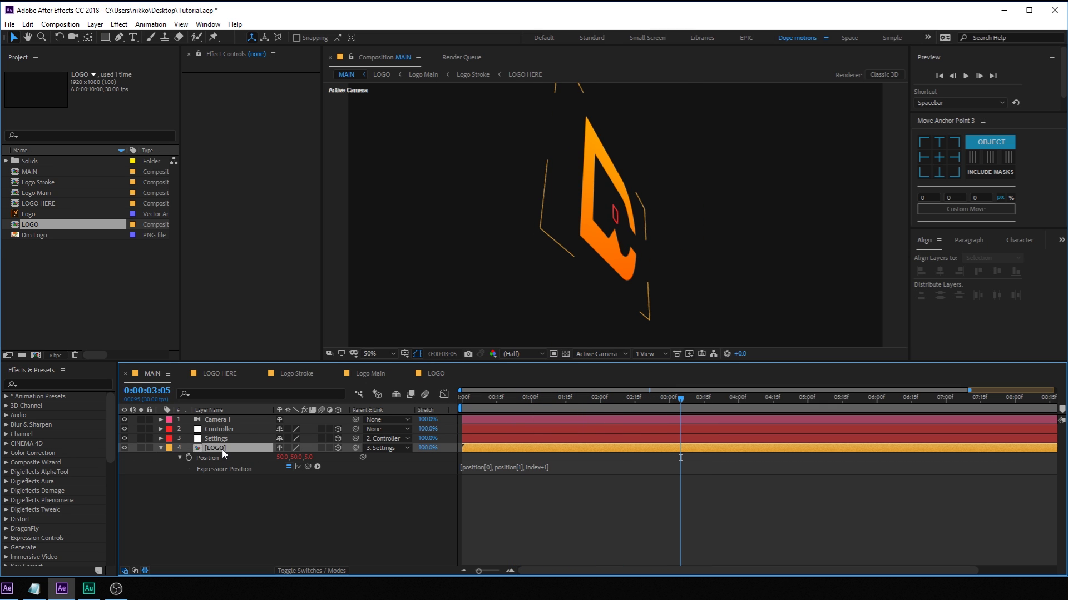
pyautogui.hotkey('ctrl', 'space')
pyautogui.write('v')
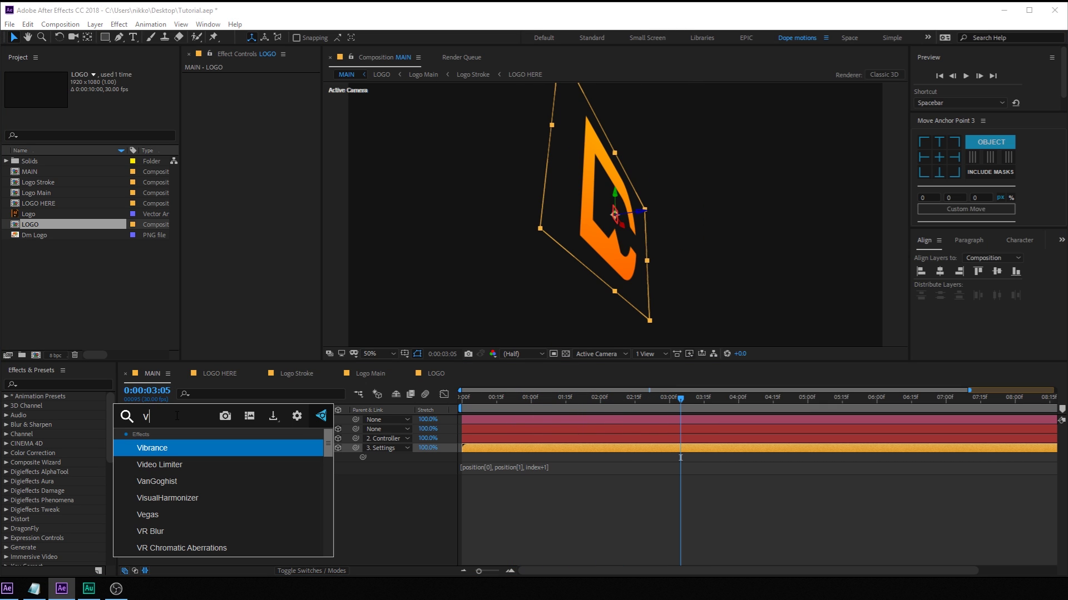
pyautogui.press('BackSpace')
pyautogui.write('bev')
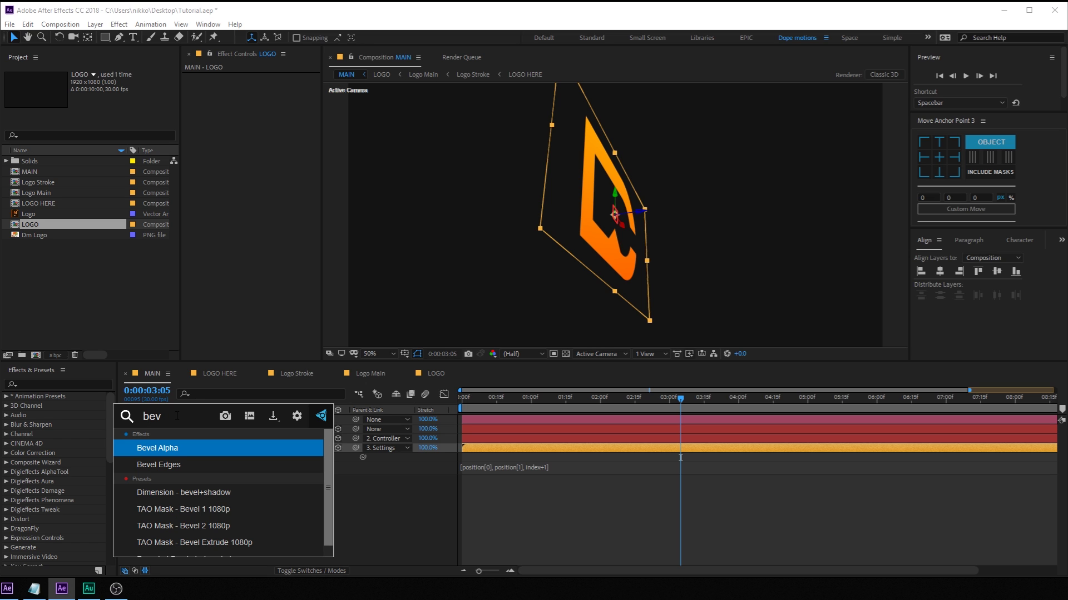
pyautogui.click(163, 453)
# Set LOGO's Bevel Alpha to Edge Thickness 5, Light Angle -70° and Light Intensity 0.3
pyautogui.click(265, 87)
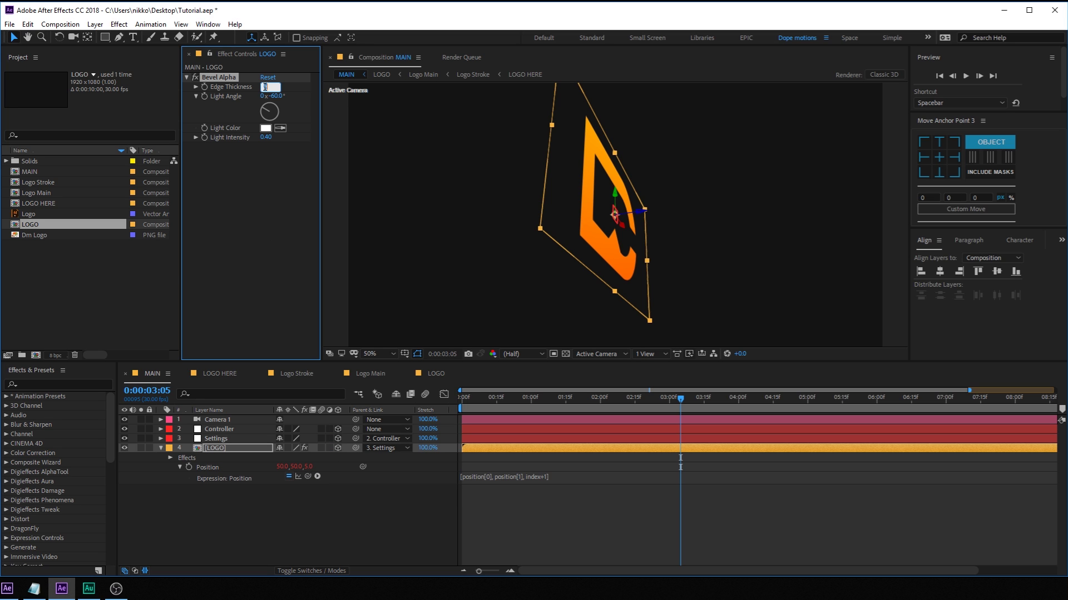
pyautogui.write('5')
pyautogui.press('Return')
pyautogui.click(277, 97)
pyautogui.write('-70')
pyautogui.press('Return')
pyautogui.click(266, 138)
pyautogui.write('.3')
pyautogui.press('Return')
# Duplicate the beveled LOGO layer repeatedly until MAIN holds 90 LOGO layers, checking the extruded depth around 0:00:02:24
pyautogui.click(244, 449)
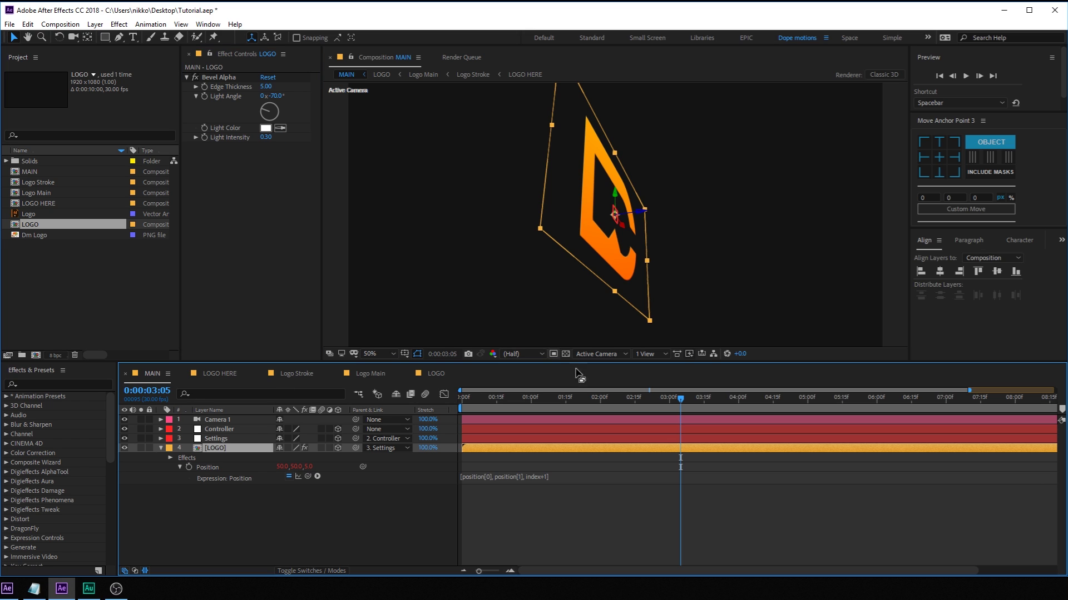
pyautogui.moveTo(680, 399); pyautogui.dragTo(657, 406)
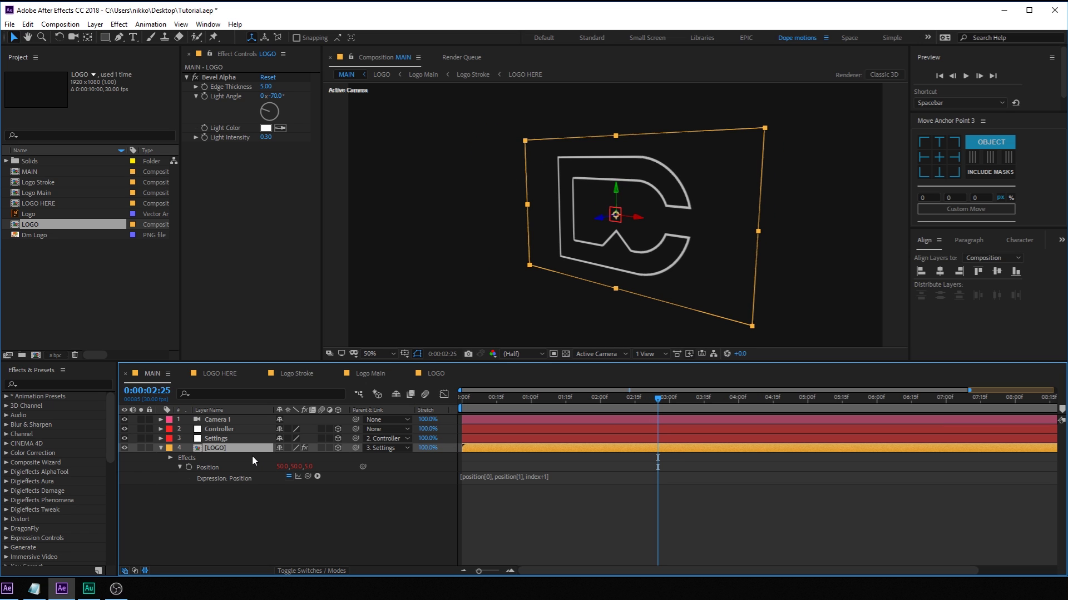
pyautogui.hotkey('ctrl', 'd')
pyautogui.hotkey('ctrl', 'd')
pyautogui.hotkey('ctrl', 'd')
pyautogui.hotkey('ctrl', 'd')
pyautogui.hotkey('ctrl', 'd')
pyautogui.hotkey('ctrl', 'd')
pyautogui.hotkey('ctrl', 'd')
pyautogui.hotkey('ctrl', 'd')
pyautogui.hotkey('ctrl', 'd')
pyautogui.hotkey('ctrl', 'd')
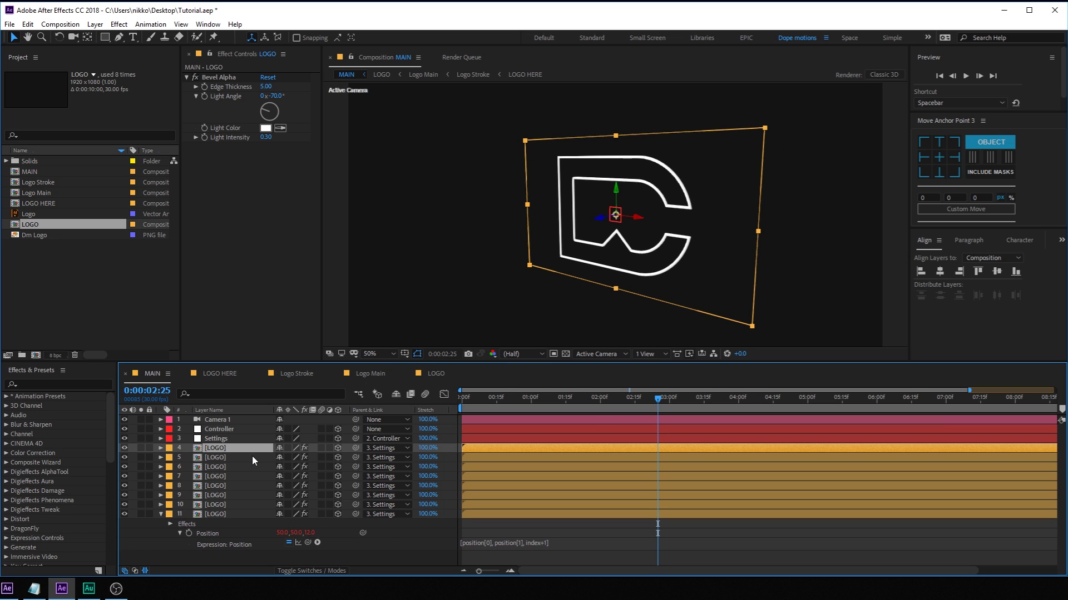
pyautogui.hotkey('ctrl', 'd')
pyautogui.hotkey('ctrl', 'd')
pyautogui.hotkey('ctrl', 'd')
pyautogui.hotkey('ctrl', 'd')
pyautogui.hotkey('ctrl', 'd')
pyautogui.hotkey('ctrl', 'd')
pyautogui.hotkey('ctrl', 'd')
pyautogui.hotkey('ctrl', 'd')
pyautogui.hotkey('ctrl', 'd')
pyautogui.hotkey('ctrl', 'd')
pyautogui.hotkey('ctrl', 'd')
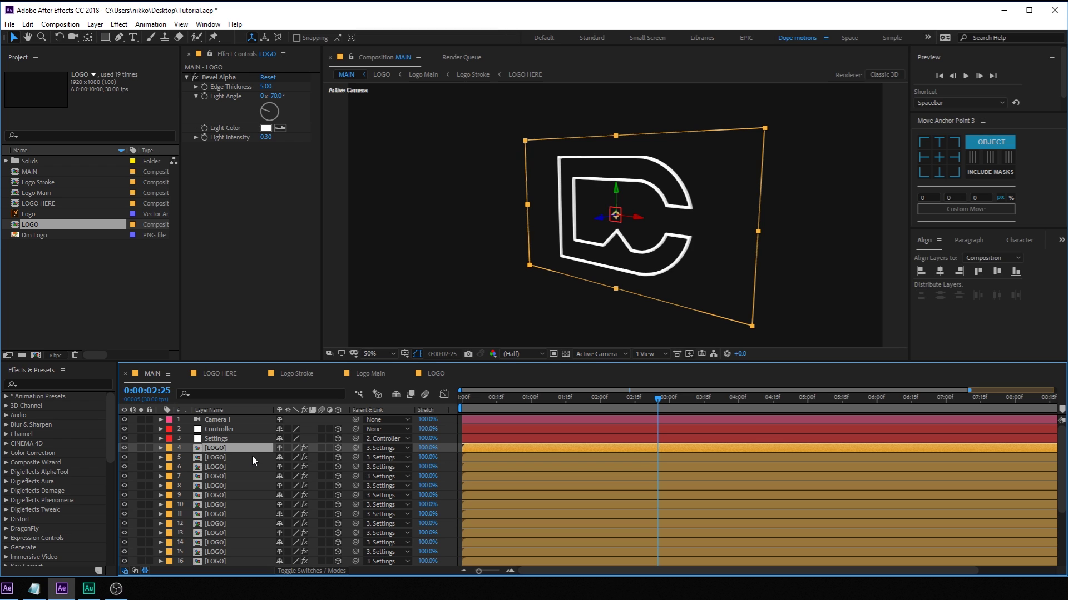
pyautogui.hotkey('ctrl', 'd')
pyautogui.hotkey('ctrl', 'd')
pyautogui.hotkey('ctrl', 'd')
pyautogui.hotkey('ctrl', 'd')
pyautogui.hotkey('ctrl', 'd')
pyautogui.hotkey('ctrl', 'd')
pyautogui.hotkey('ctrl', 'd')
pyautogui.hotkey('ctrl', 'd')
pyautogui.hotkey('ctrl', 'd')
pyautogui.hotkey('ctrl', 'd')
pyautogui.hotkey('ctrl', 'd')
pyautogui.hotkey('ctrl', 'd')
pyautogui.hotkey('ctrl', 'd')
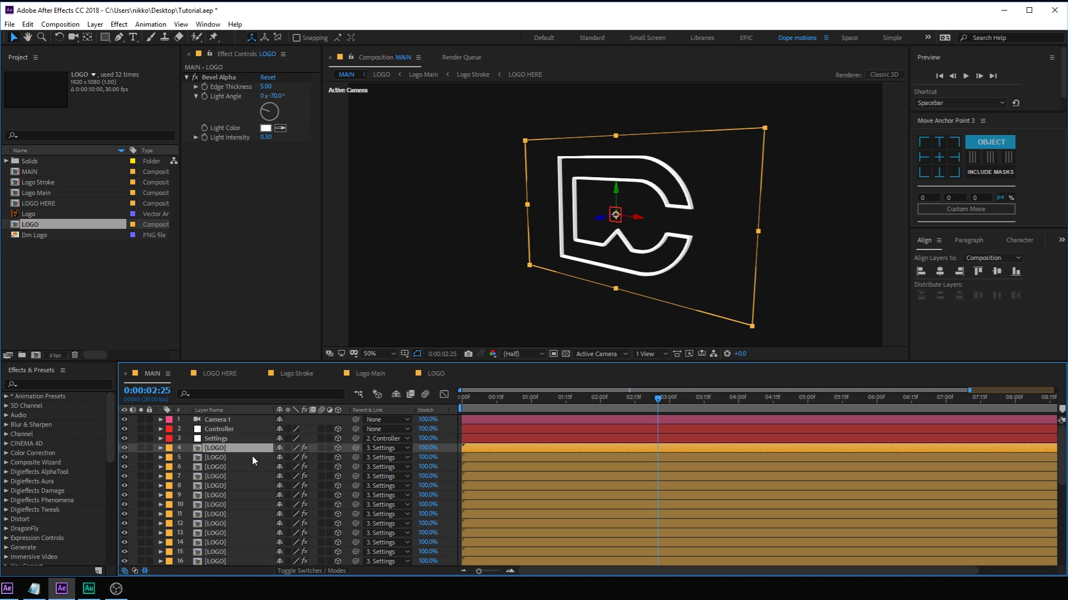
pyautogui.hotkey('ctrl', 'd')
pyautogui.hotkey('ctrl', 'd')
pyautogui.hotkey('ctrl', 'd')
pyautogui.hotkey('ctrl', 'd')
pyautogui.hotkey('ctrl', 'd')
pyautogui.hotkey('ctrl', 'd')
pyautogui.hotkey('ctrl', 'd')
pyautogui.hotkey('ctrl', 'd')
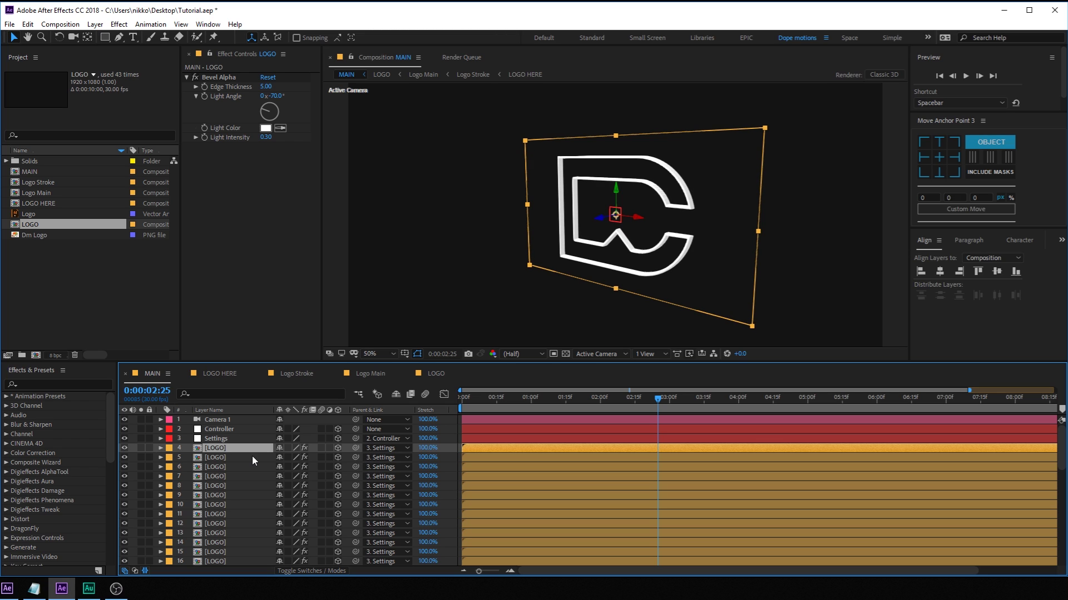
pyautogui.press('.')
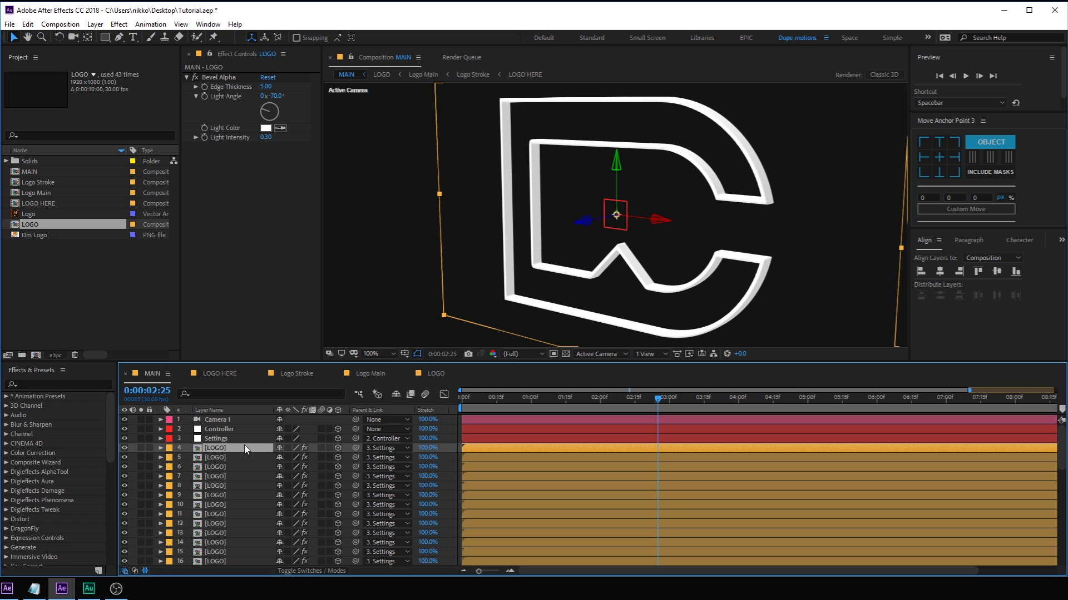
pyautogui.hotkey('ctrl', 'd')
pyautogui.hotkey('ctrl', 'd')
pyautogui.hotkey('ctrl', 'd')
pyautogui.hotkey('ctrl', 'd')
pyautogui.hotkey('ctrl', 'd')
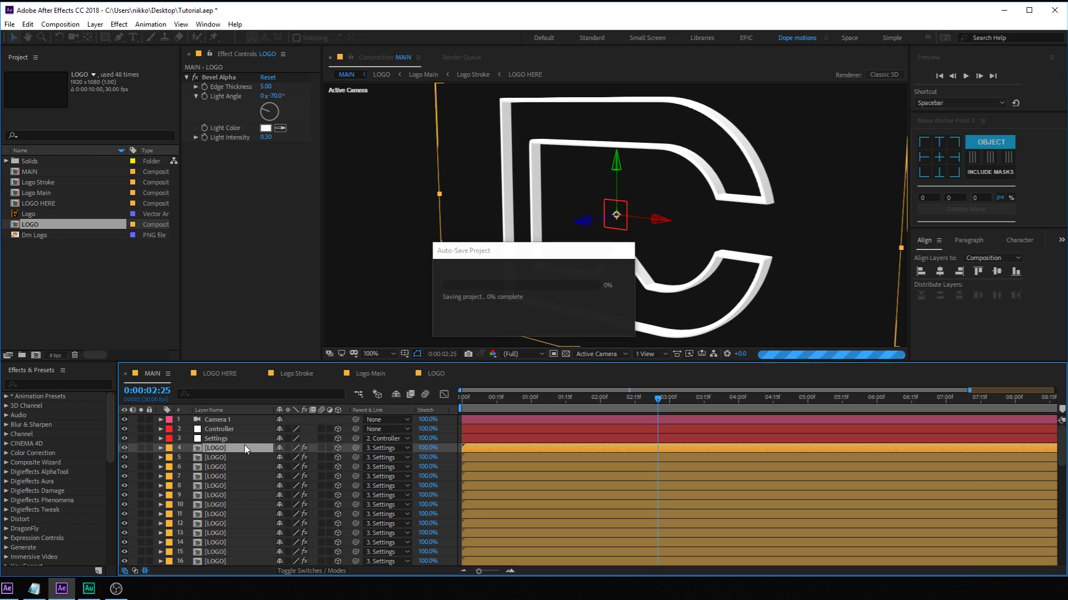
pyautogui.hotkey('ctrl', 'd')
pyautogui.hotkey('ctrl', 'd')
pyautogui.hotkey('ctrl', 'd')
pyautogui.hotkey('ctrl', 'd')
pyautogui.hotkey('ctrl', 'd')
pyautogui.hotkey('ctrl', 'd')
pyautogui.hotkey('ctrl', 'd')
pyautogui.hotkey('ctrl', 'd')
pyautogui.hotkey('ctrl', 'd')
pyautogui.hotkey('ctrl', 'd')
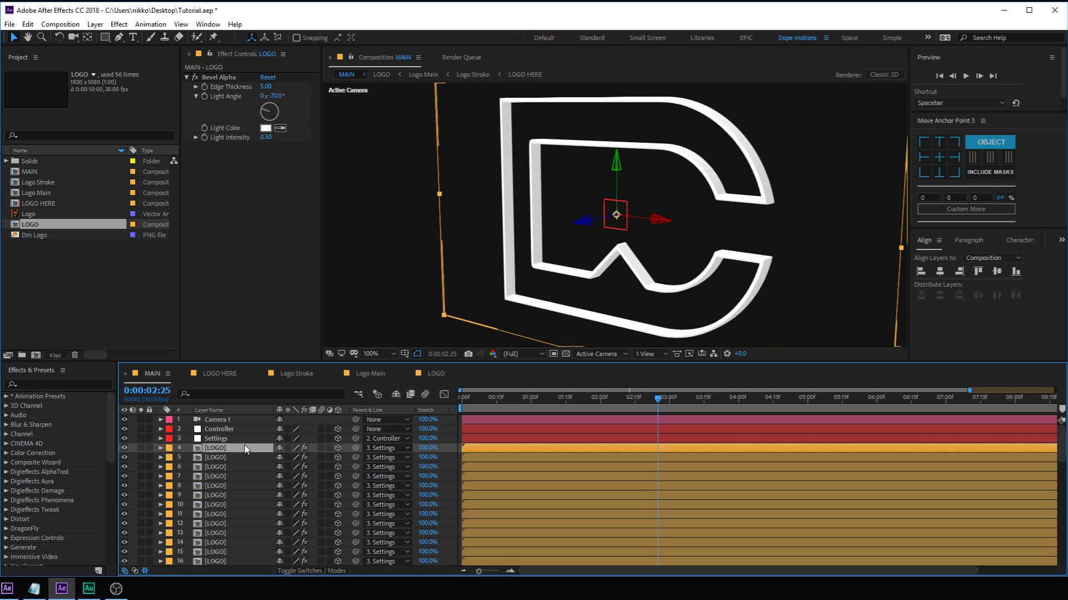
pyautogui.hotkey('ctrl', 'd')
pyautogui.hotkey('ctrl', 'd')
pyautogui.hotkey('ctrl', 'd')
pyautogui.hotkey('ctrl', 'd')
pyautogui.hotkey('ctrl', 'd')
pyautogui.hotkey('ctrl', 'd')
pyautogui.hotkey('ctrl', 'd')
pyautogui.hotkey('ctrl', 'd')
pyautogui.hotkey('ctrl', 'd')
pyautogui.hotkey('ctrl', 'd')
pyautogui.hotkey('ctrl', 'd')
pyautogui.hotkey('ctrl', 'd')
pyautogui.hotkey('ctrl', 'd')
pyautogui.hotkey('ctrl', 'd')
pyautogui.hotkey('ctrl', 'd')
pyautogui.hotkey('ctrl', 'd')
pyautogui.hotkey('ctrl', 'd')
pyautogui.hotkey('ctrl', 'd')
pyautogui.hotkey('ctrl', 'd')
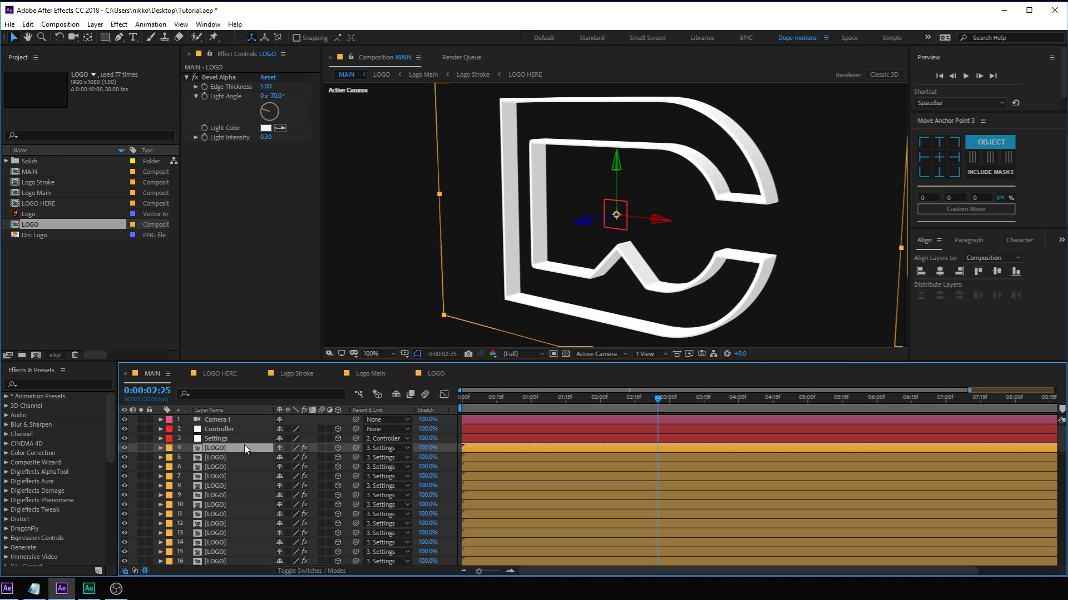
pyautogui.press(',')
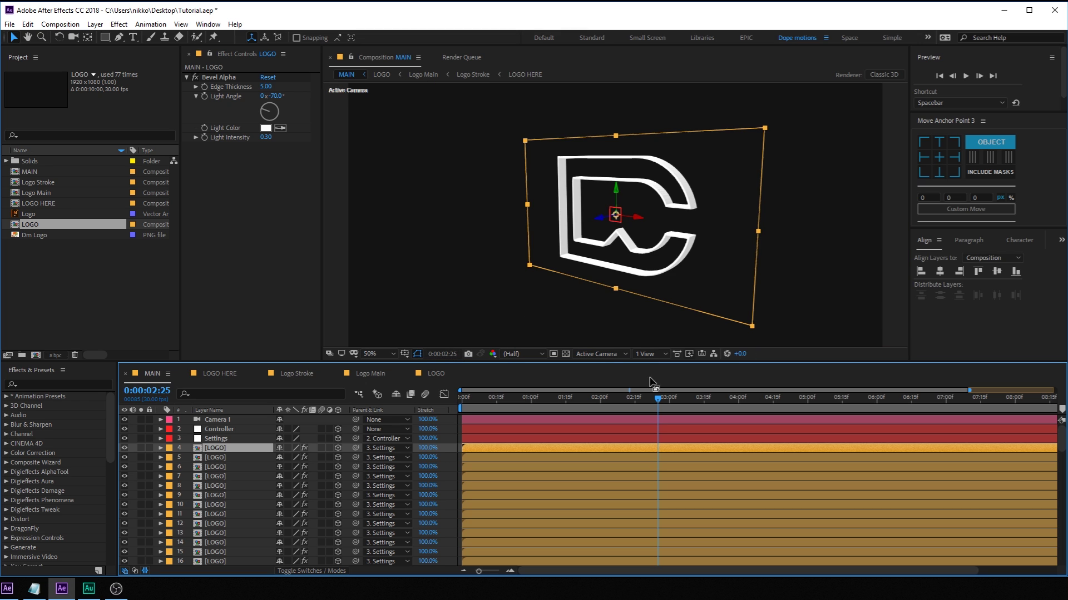
pyautogui.moveTo(662, 402)
pyautogui.mouseDown()
pyautogui.moveTo(746, 402)
pyautogui.moveTo(646, 396)
pyautogui.moveTo(656, 393)
pyautogui.mouseUp()
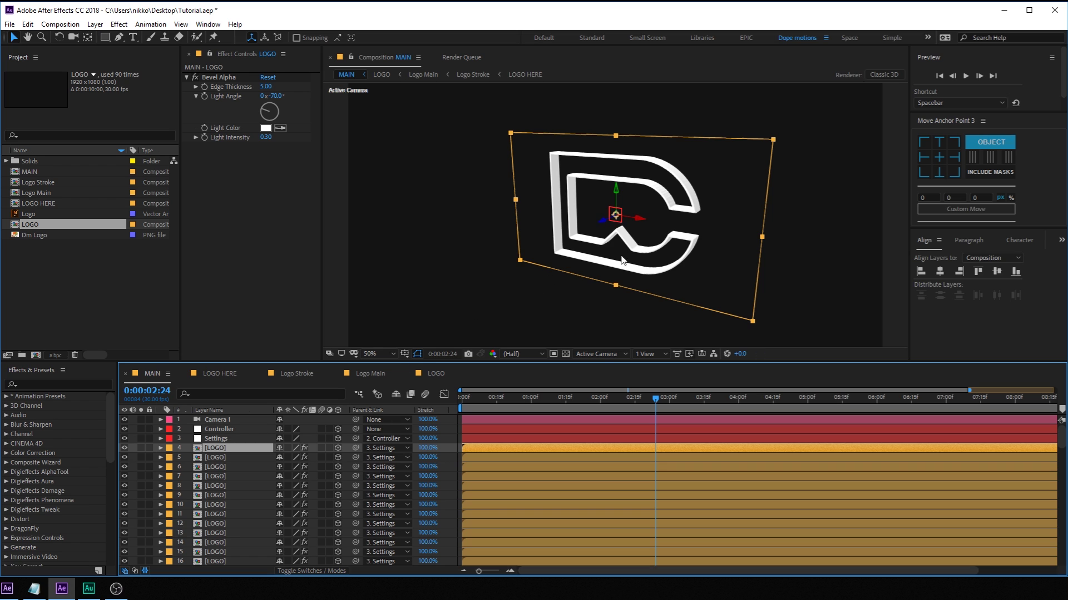
pyautogui.scroll(2, 615, 243)
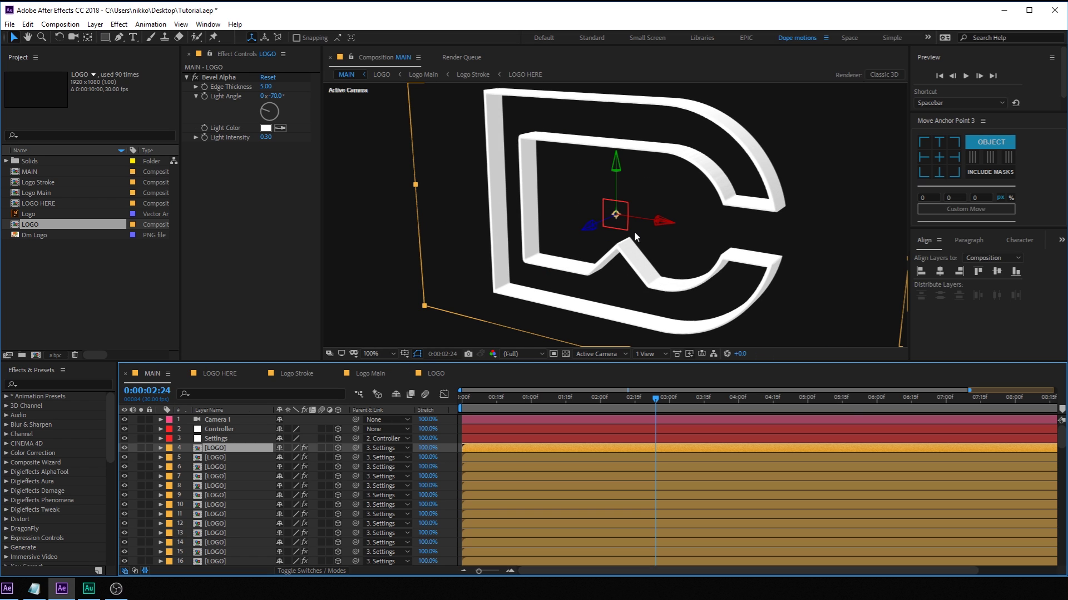
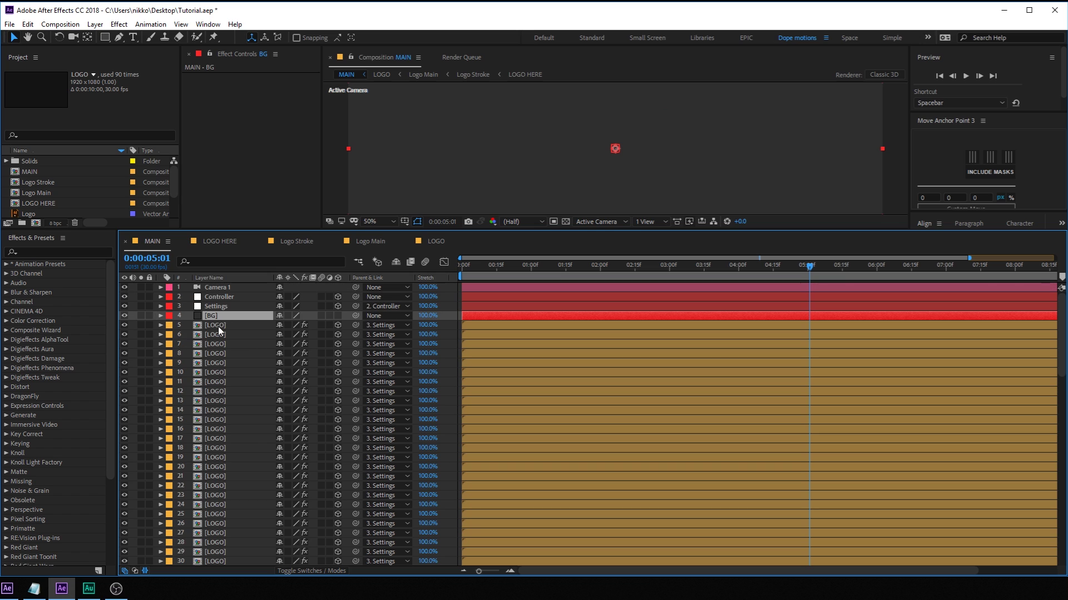
# Move the BG layer beneath all LOGO layers in MAIN and collapse the last LOGO layer's properties
pyautogui.moveTo(213, 317); pyautogui.dragTo(195, 525)
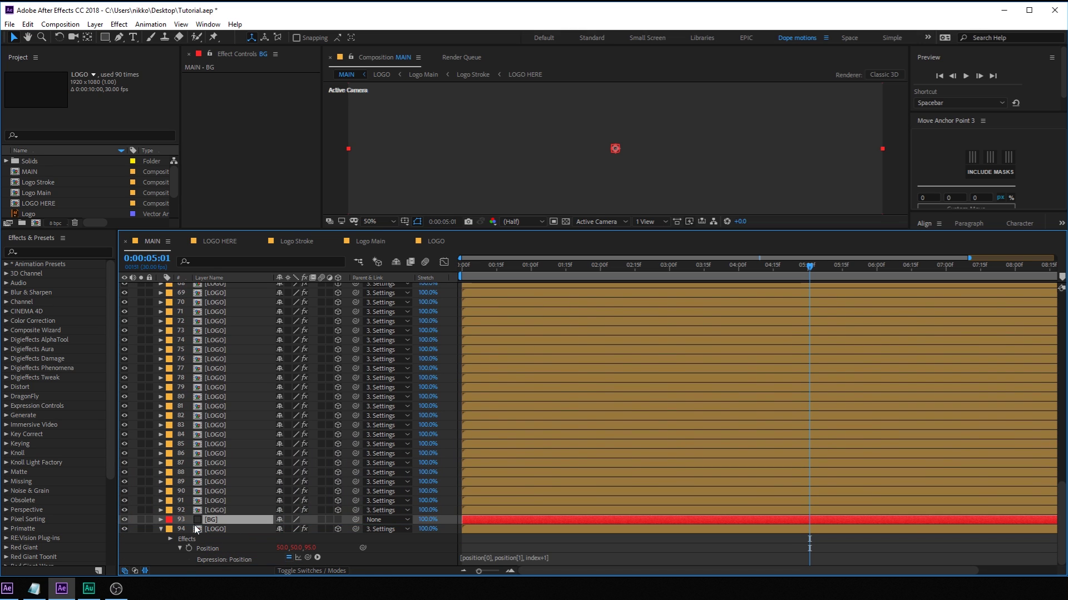
pyautogui.click(161, 530)
pyautogui.moveTo(212, 550); pyautogui.dragTo(212, 563)
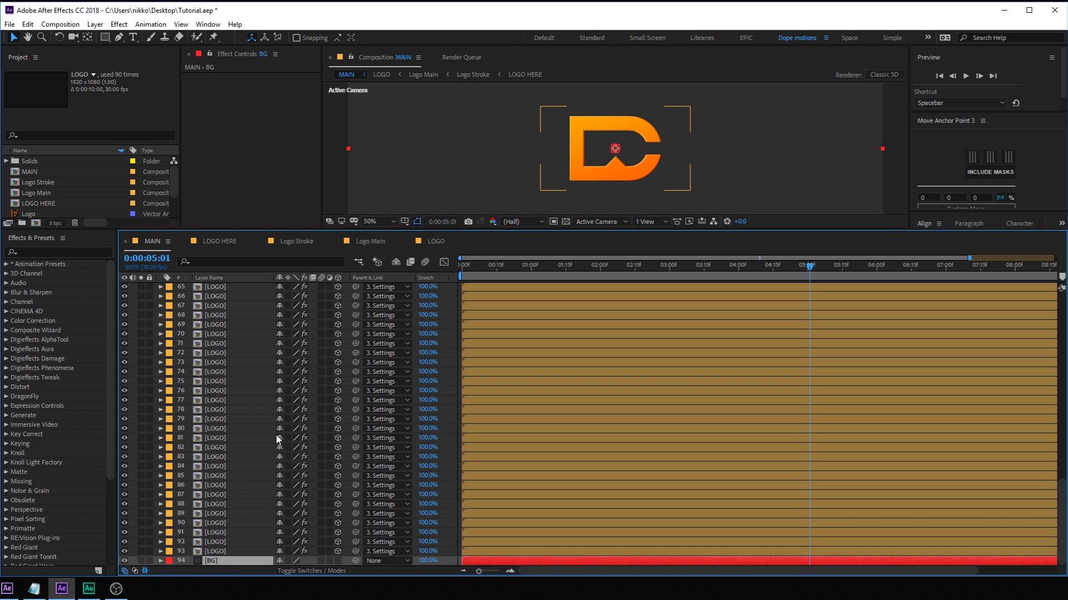
# Apply the Fill effect to the BG layer
pyautogui.scroll(-2, 500, 196)
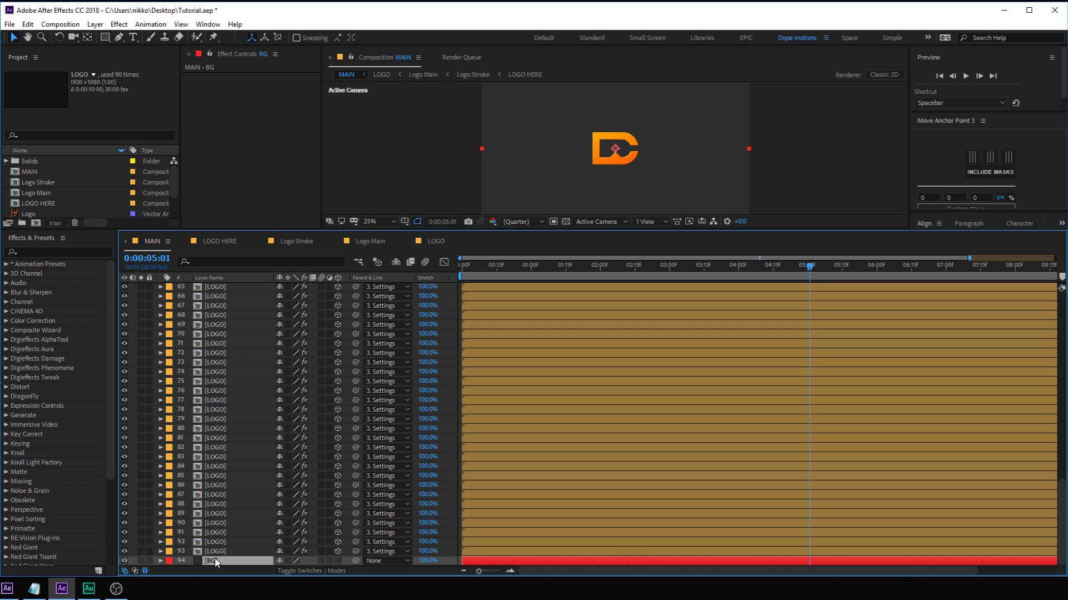
pyautogui.hotkey('ctrl', 'space')
pyautogui.click(118, 549)
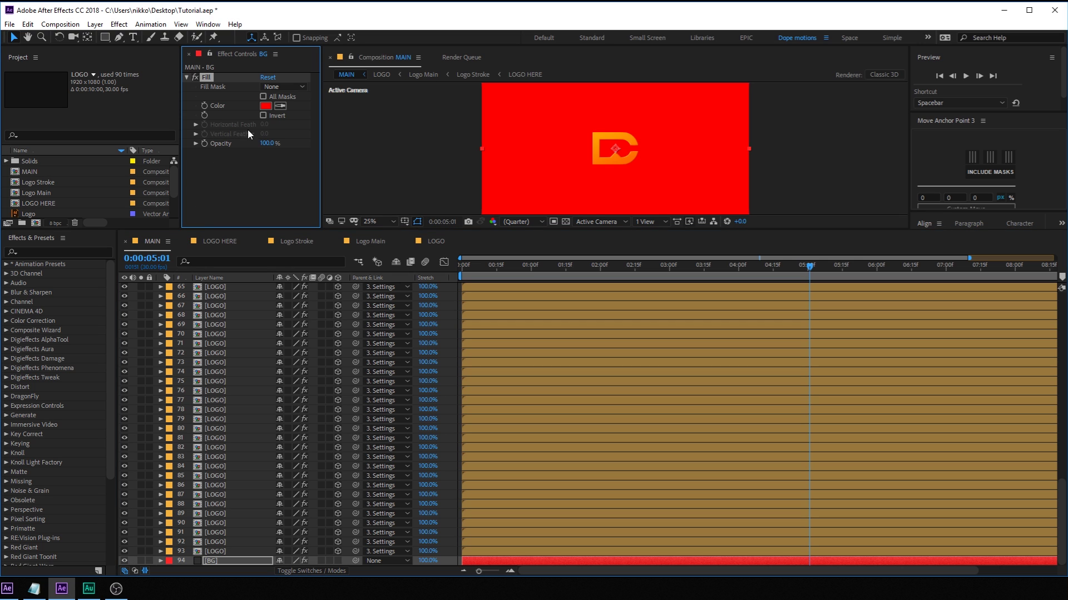
# Set the BG layer's Fill color to dark grey 181818
pyautogui.click(265, 106)
pyautogui.moveTo(109, 274); pyautogui.dragTo(81, 306)
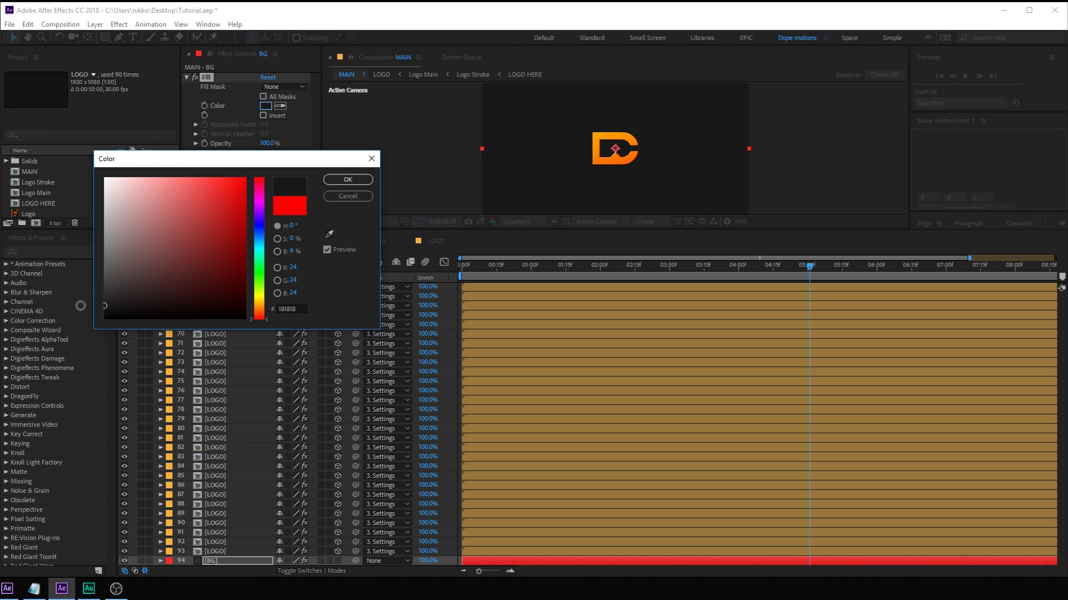
pyautogui.click(348, 179)
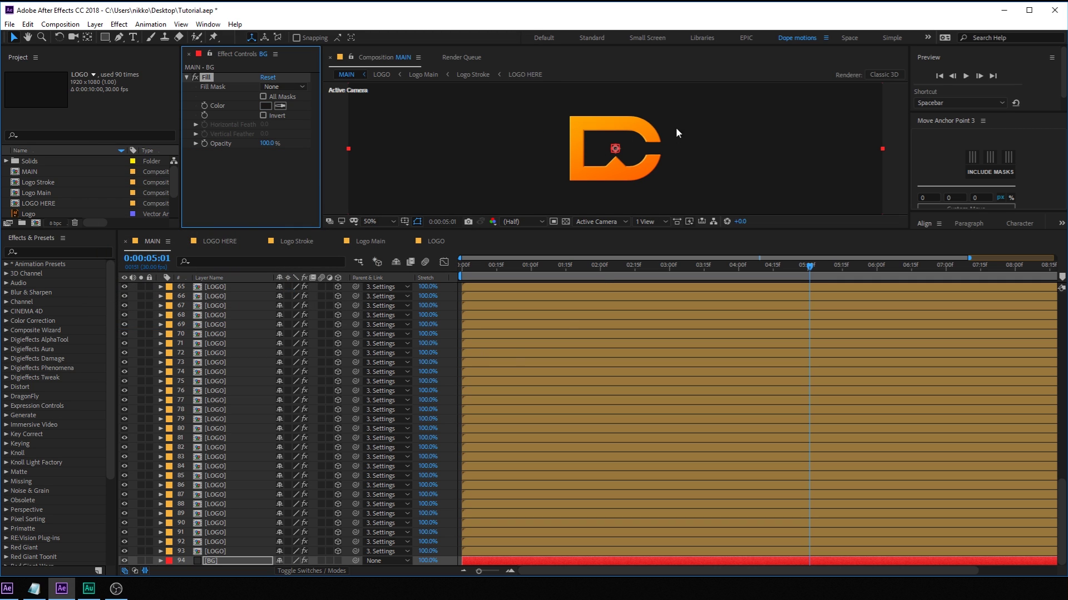
# Duplicate the bottommost LOGO layer in MAIN and rename the lower copy Shadow
pyautogui.click(225, 550)
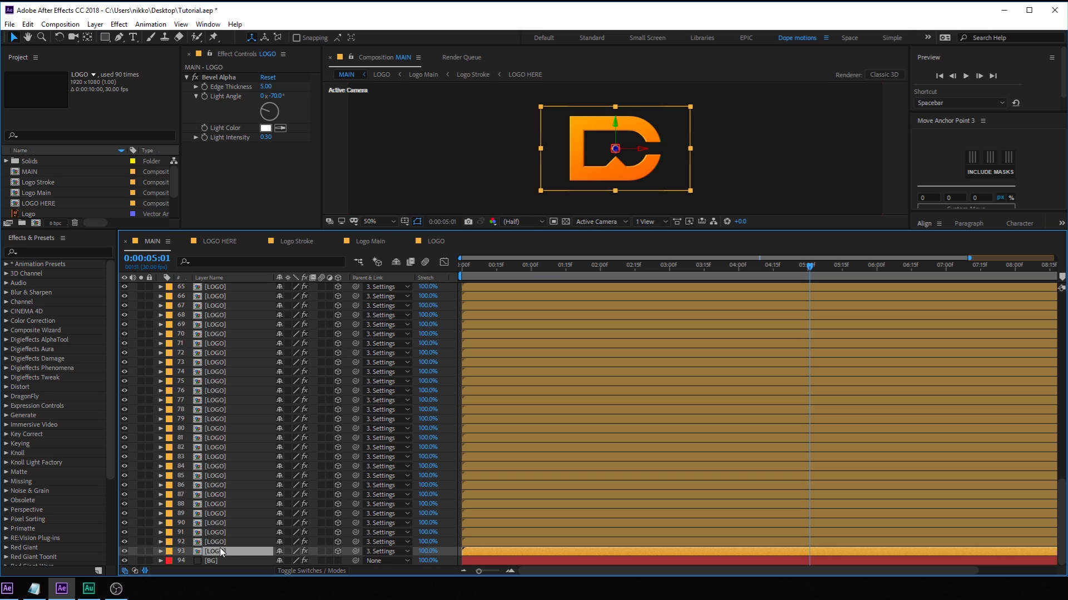
pyautogui.hotkey('ctrl', 'd')
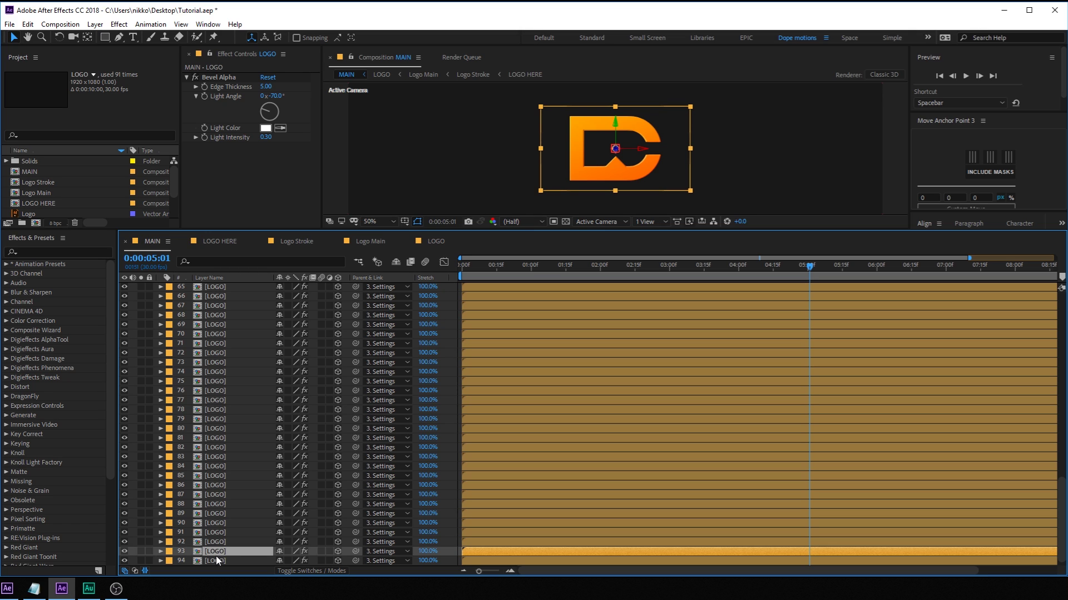
pyautogui.click(216, 558)
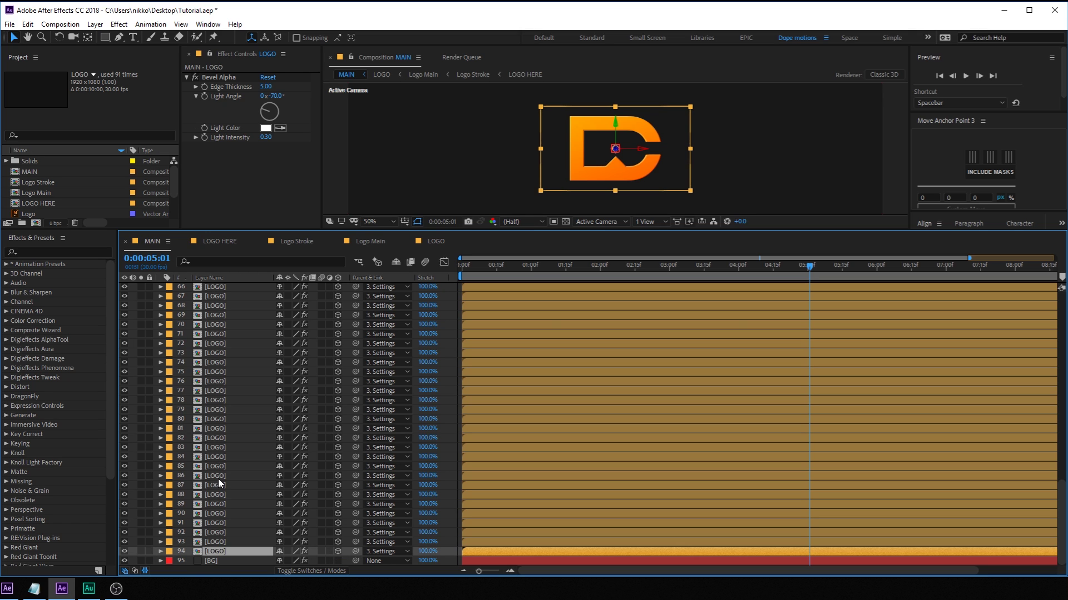
pyautogui.press('Return')
pyautogui.write('Shadow')
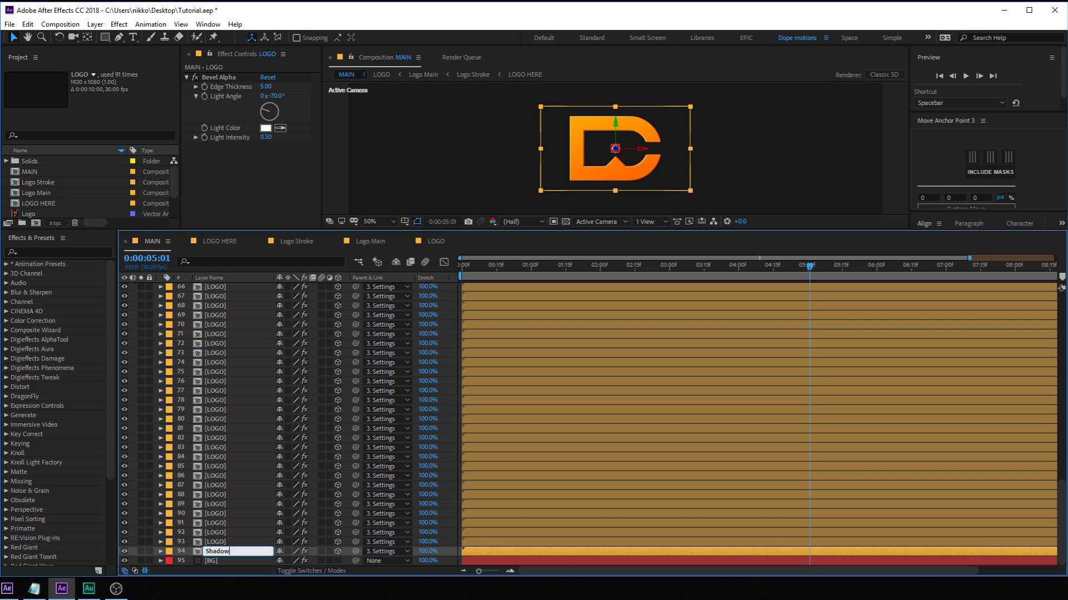
pyautogui.press('Return')
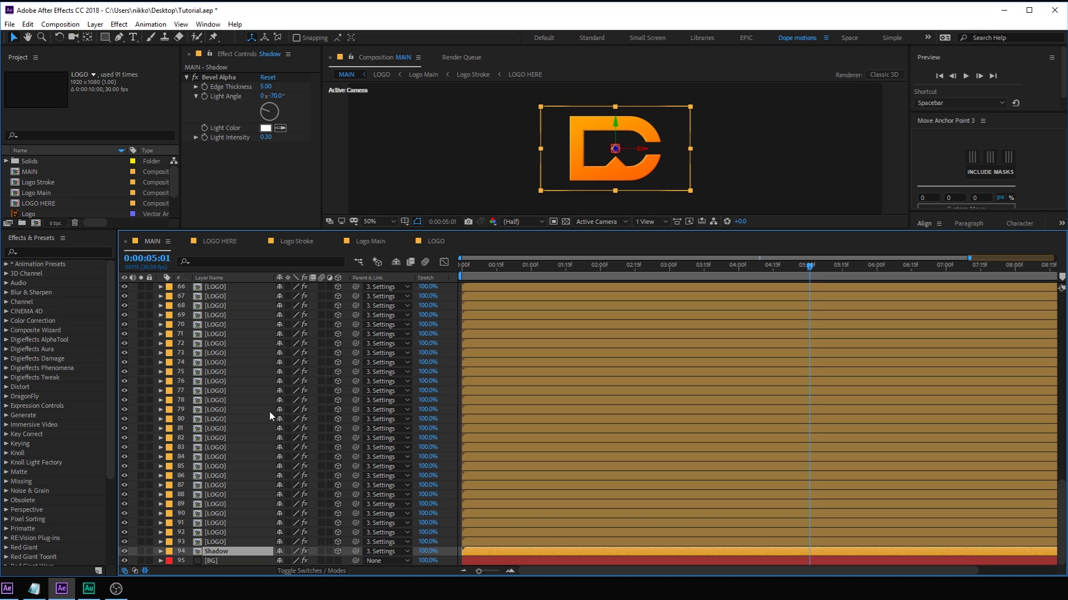
# Replace the Shadow layer's Bevel Alpha with a Fill effect in black, 000000
pyautogui.click(225, 77)
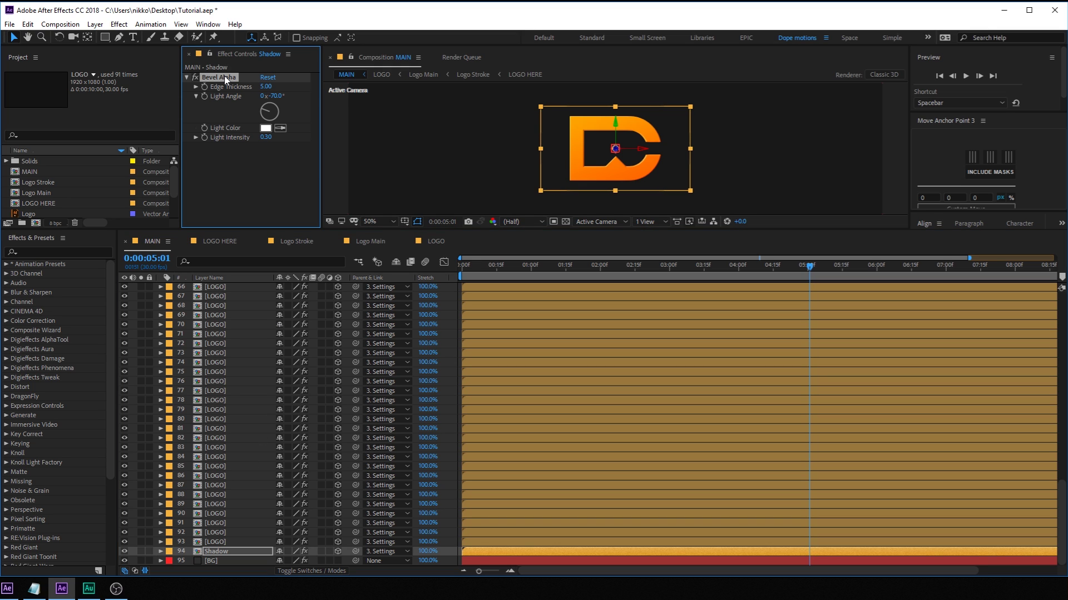
pyautogui.press('Delete')
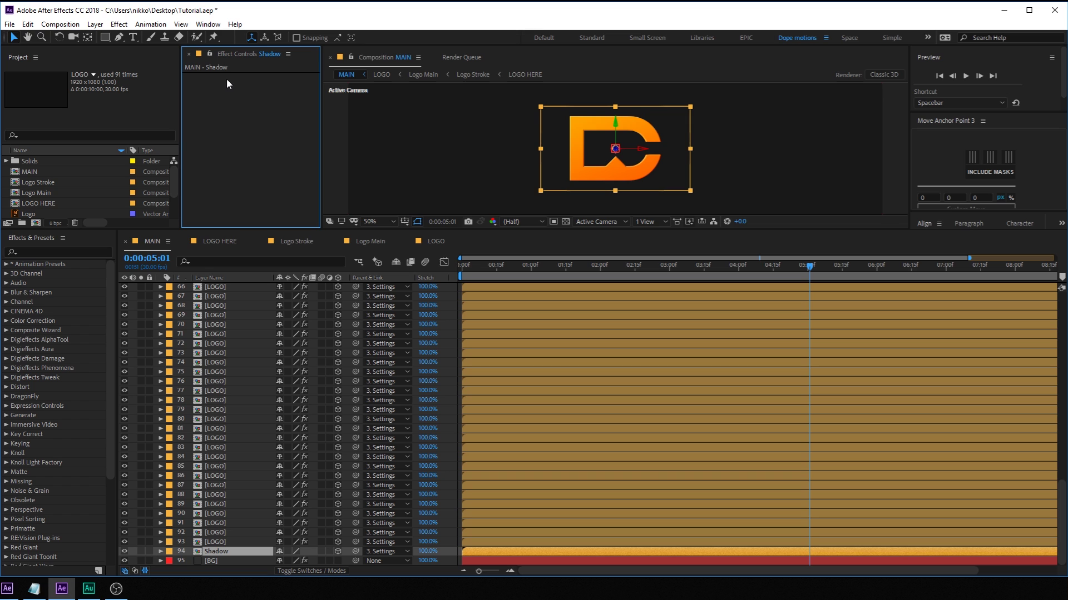
pyautogui.hotkey('ctrl', 'space')
pyautogui.press('1')
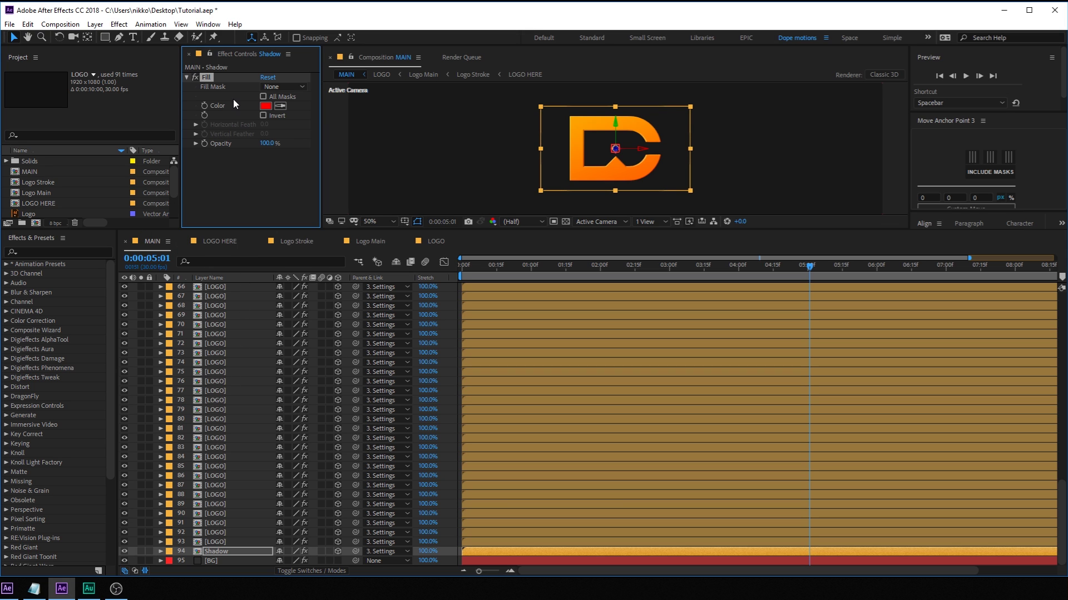
pyautogui.click(265, 106)
pyautogui.write('000000')
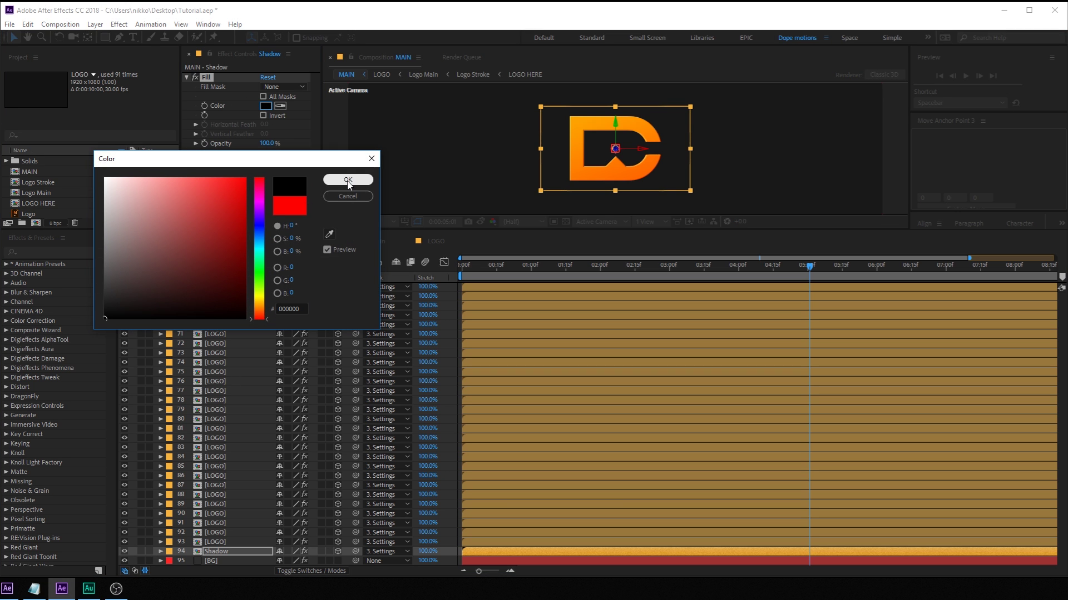
pyautogui.click(347, 180)
# Apply CC Radial Fast Blur to the Shadow layer and set its Amount to 81
pyautogui.hotkey('ctrl', 'space')
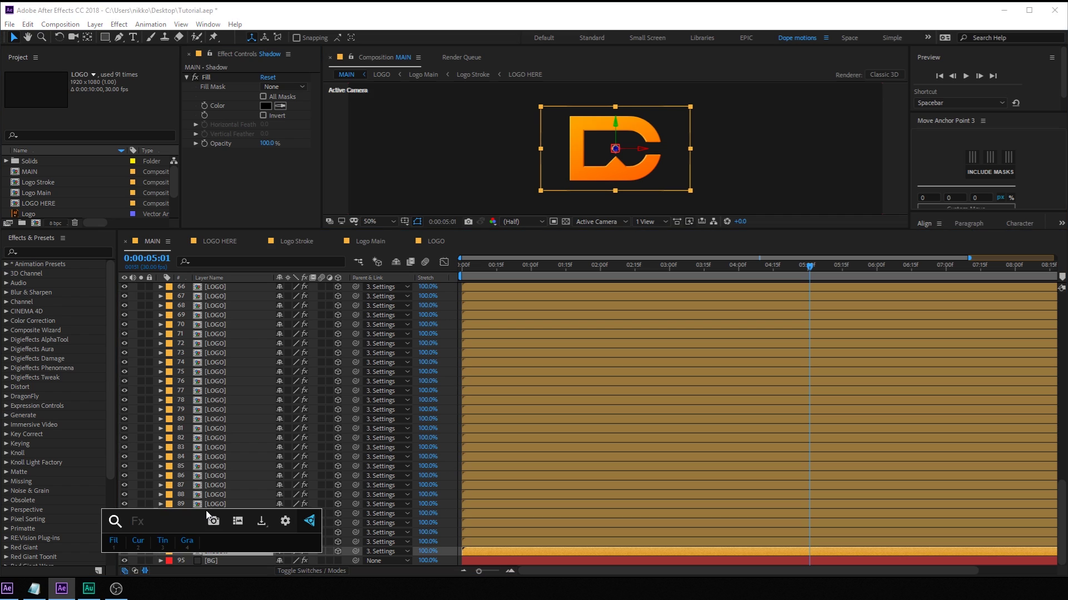
pyautogui.write('cc r')
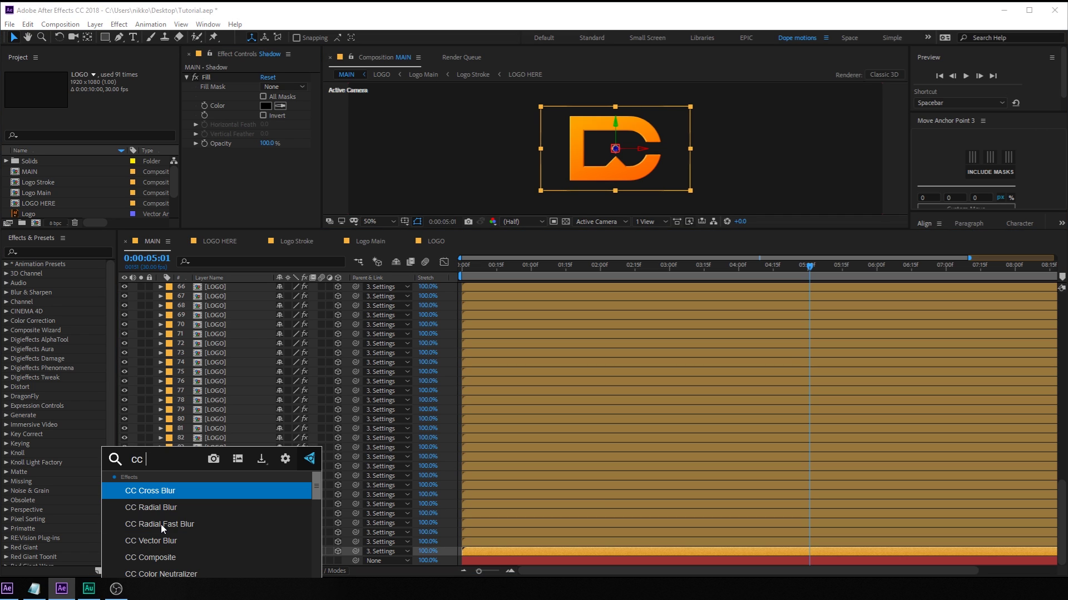
pyautogui.click(187, 507)
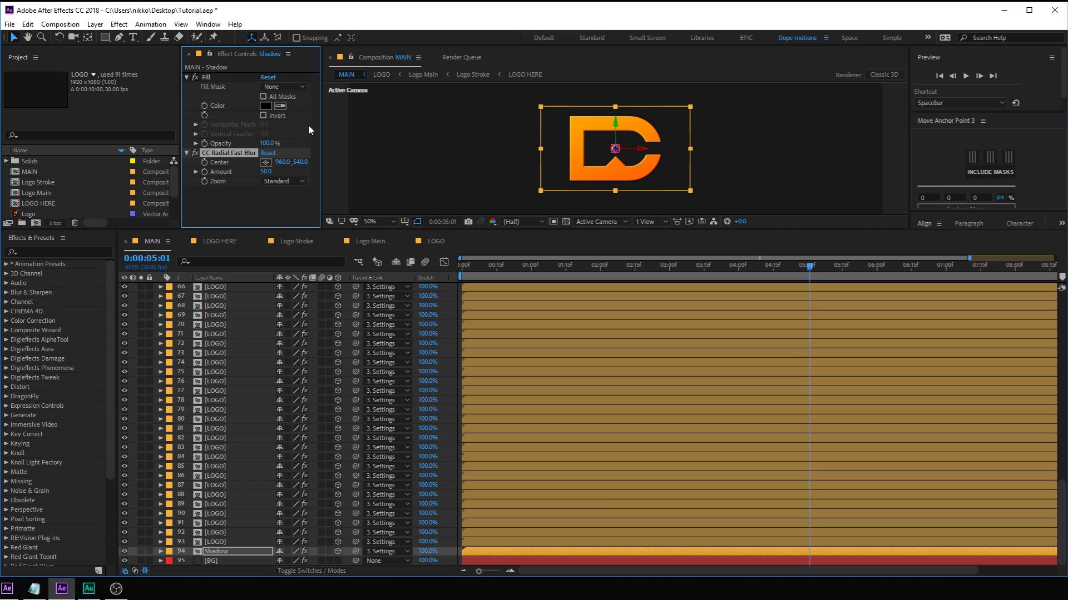
pyautogui.click(269, 172)
pyautogui.click(221, 148)
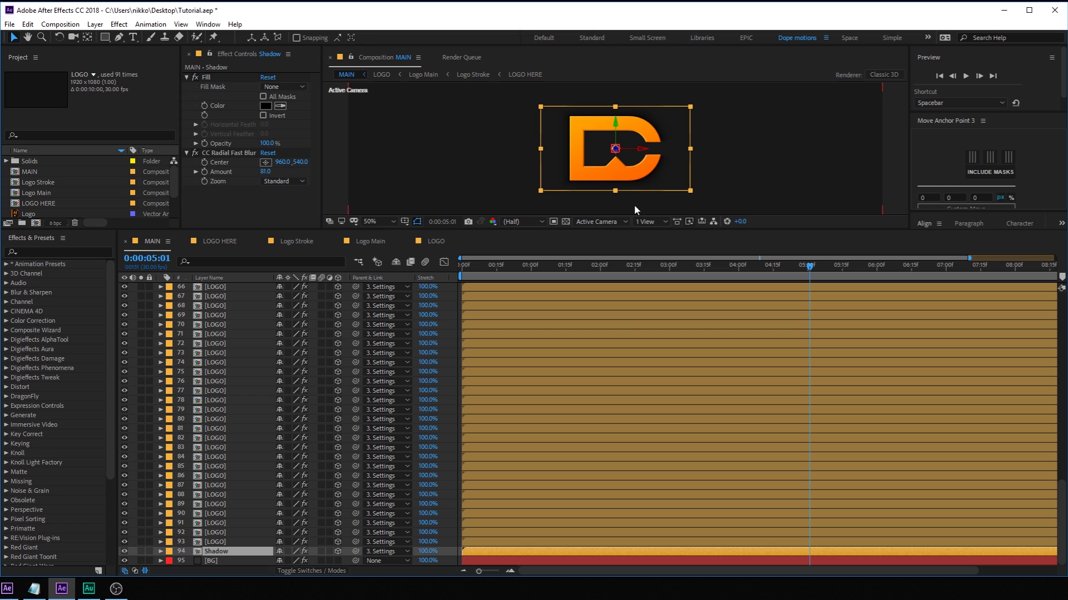
# Move the CC Radial Fast Blur center beyond the logo's upper-left corner, to about -259.1, -364.5
pyautogui.click(616, 151)
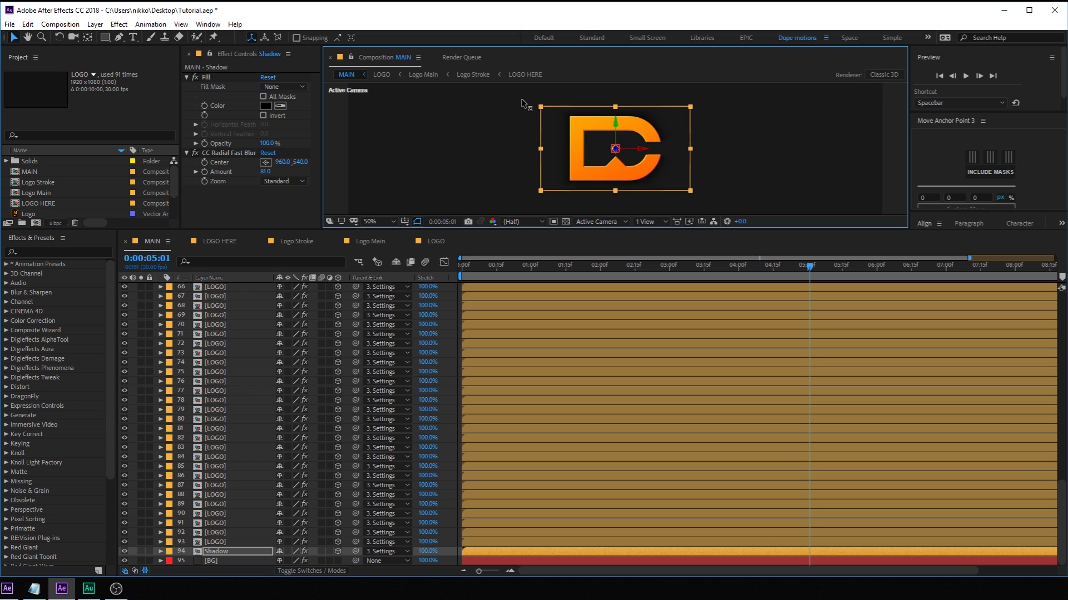
pyautogui.click(223, 153)
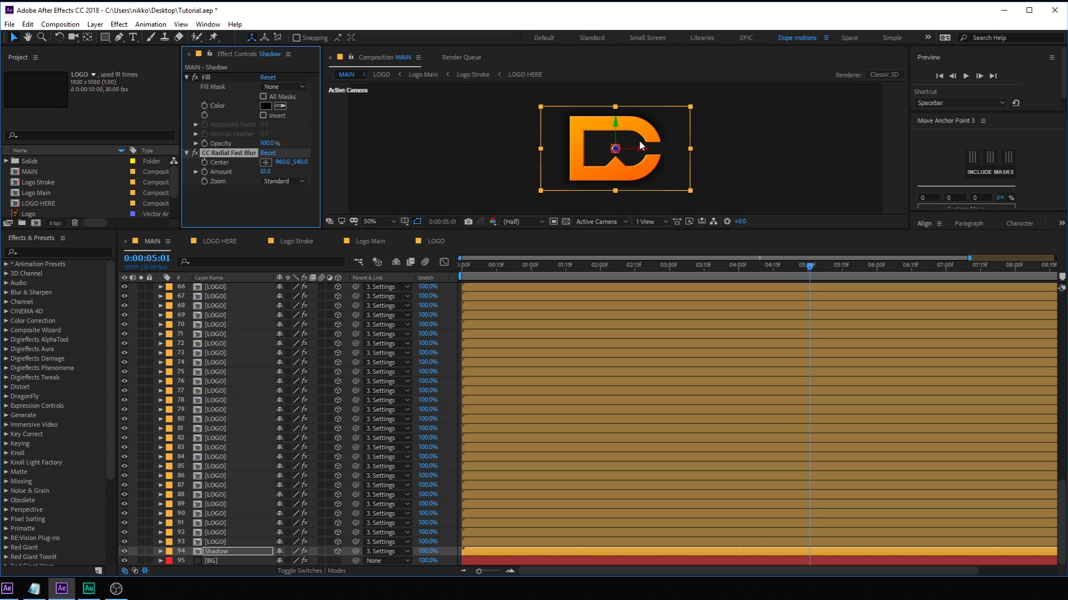
pyautogui.moveTo(616, 152); pyautogui.dragTo(529, 87)
pyautogui.scroll(2, 614, 149)
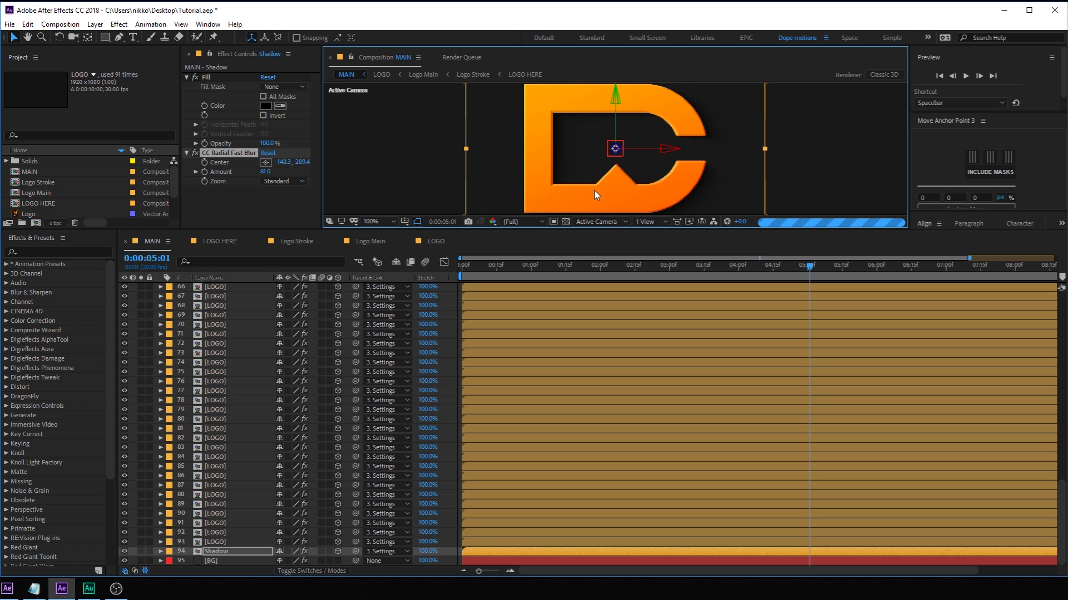
pyautogui.moveTo(502, 230); pyautogui.dragTo(502, 443)
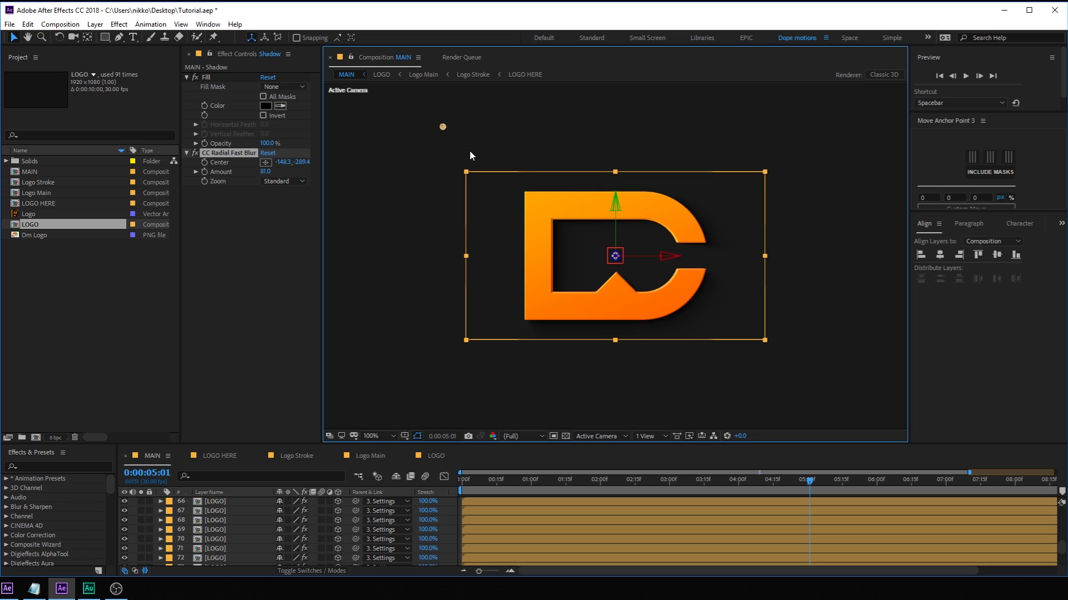
pyautogui.moveTo(432, 120)
pyautogui.mouseDown()
pyautogui.moveTo(391, 103)
pyautogui.moveTo(482, 104)
pyautogui.moveTo(426, 115)
pyautogui.mouseUp()
# Try a CC Radial Fast Blur Amount of 100 on Shadow, settling on 80
pyautogui.moveTo(262, 171); pyautogui.dragTo(316, 172)
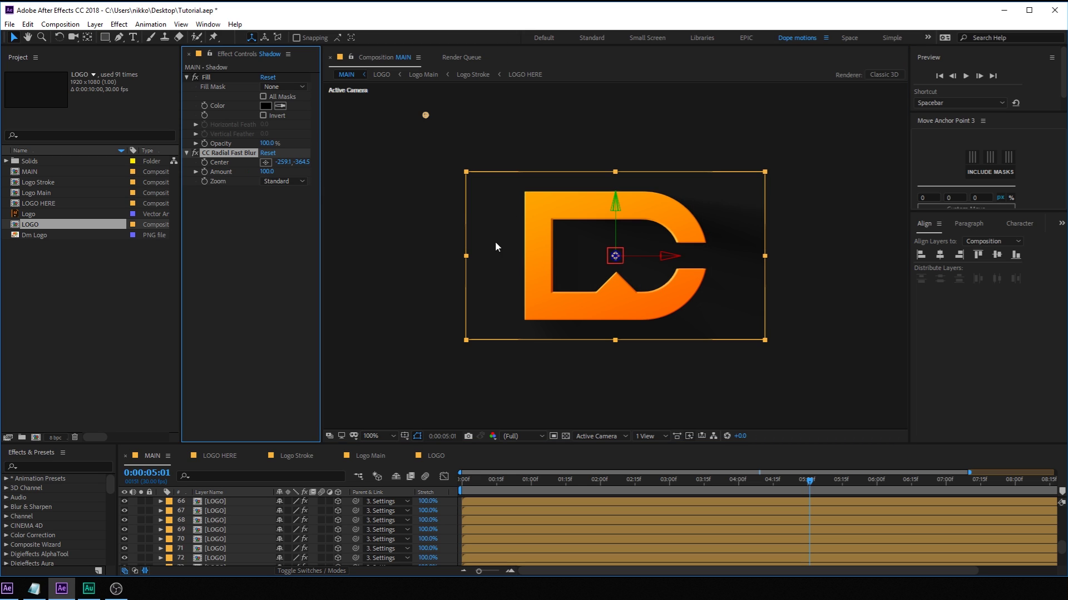
pyautogui.click(267, 172)
pyautogui.write('80')
pyautogui.press('Return')
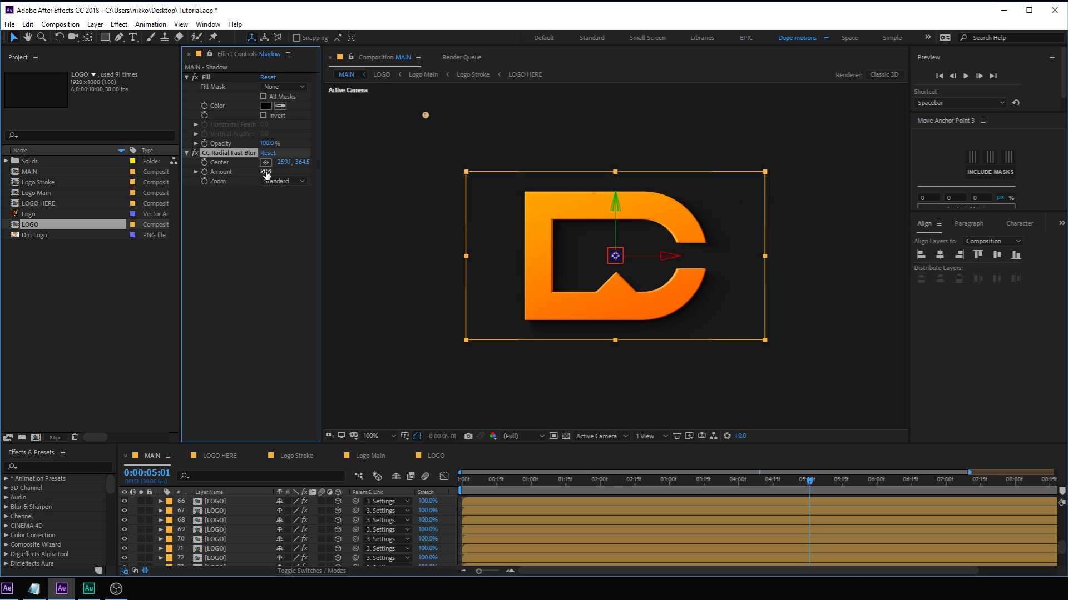
pyautogui.press(',')
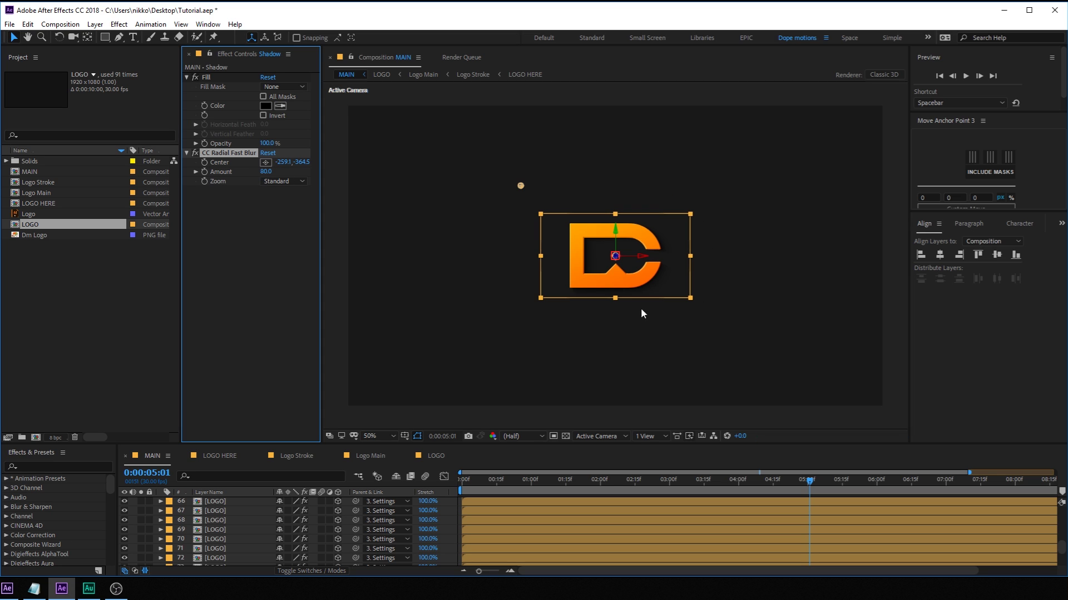
# Keyframe the Shadow blur Amount at 80 at 0:00:02:03 and at 0 at 0:00:02:06
pyautogui.moveTo(224, 444); pyautogui.dragTo(239, 296)
pyautogui.click(563, 333)
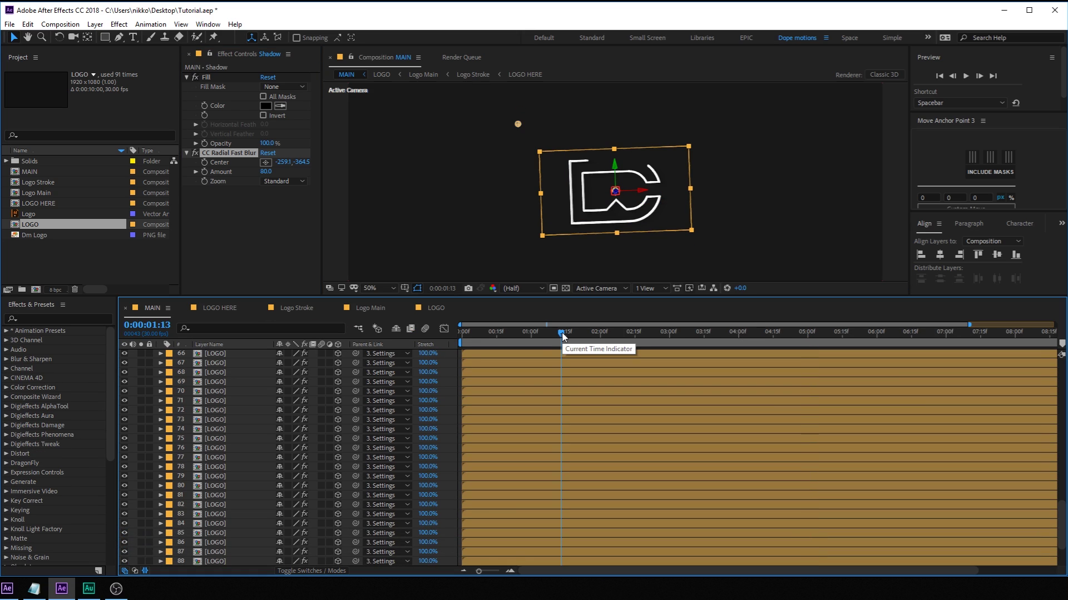
pyautogui.click(572, 333)
pyautogui.moveTo(576, 336); pyautogui.dragTo(610, 336)
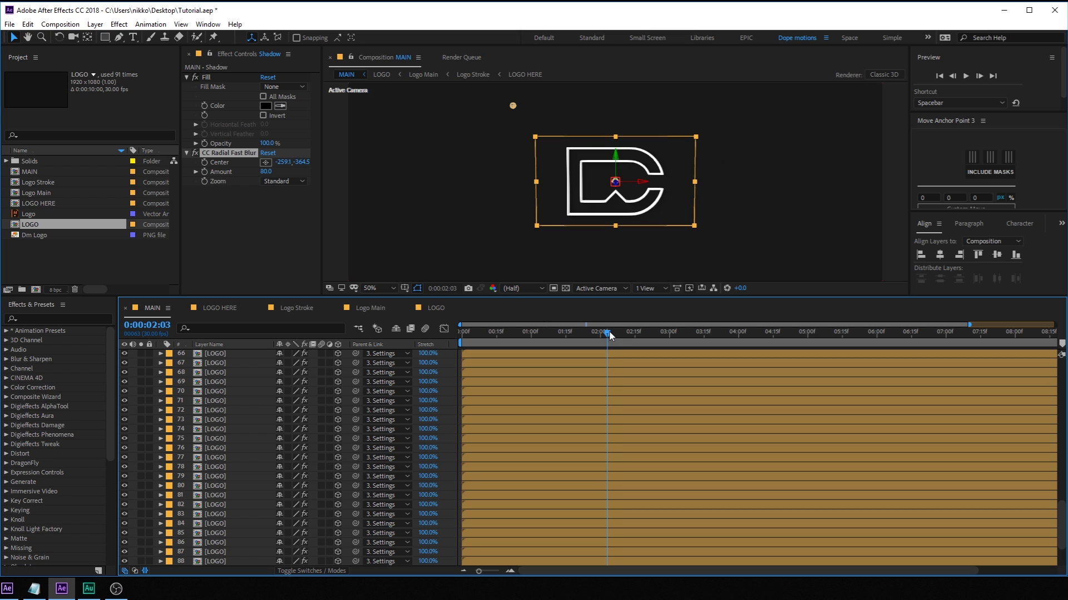
pyautogui.click(205, 172)
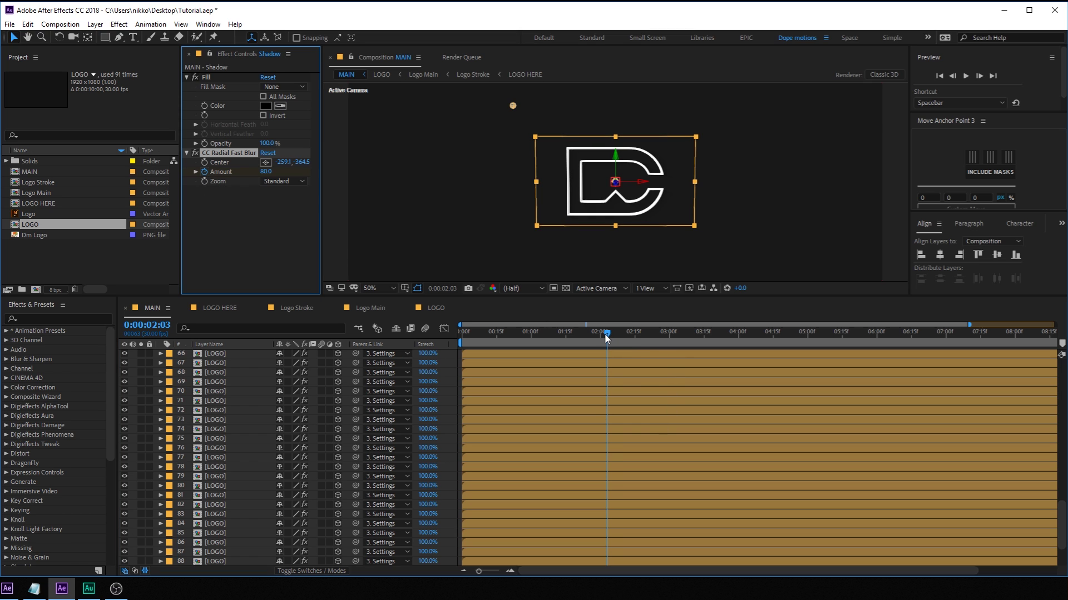
pyautogui.moveTo(607, 337); pyautogui.dragTo(614, 338)
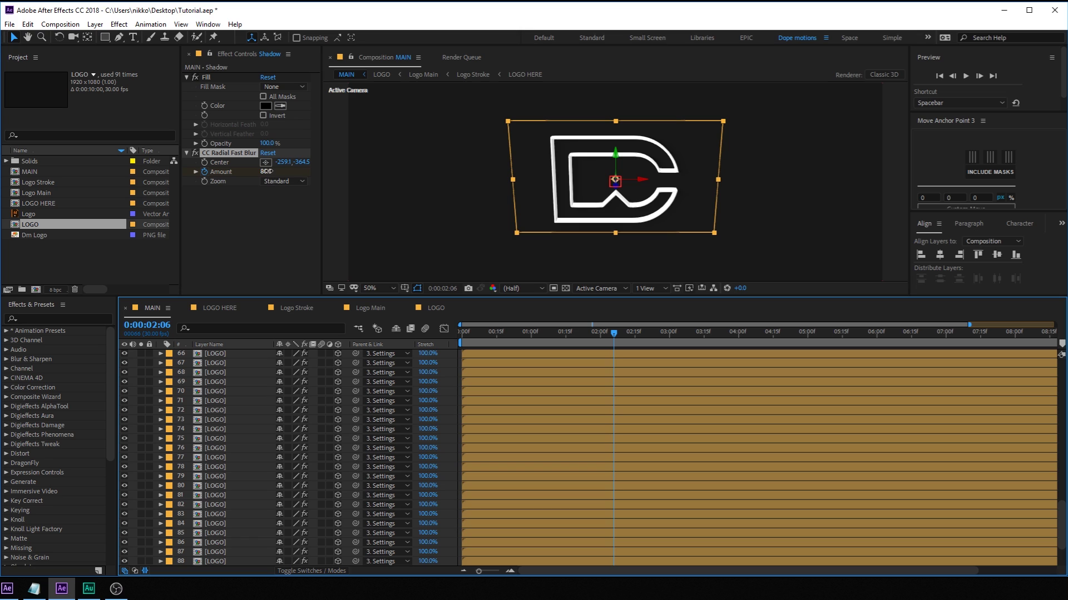
pyautogui.moveTo(266, 172); pyautogui.dragTo(223, 172)
# Reveal Shadow's keyframes and copy the 0 Amount keyframe to 0:00:03:20
pyautogui.click(711, 337)
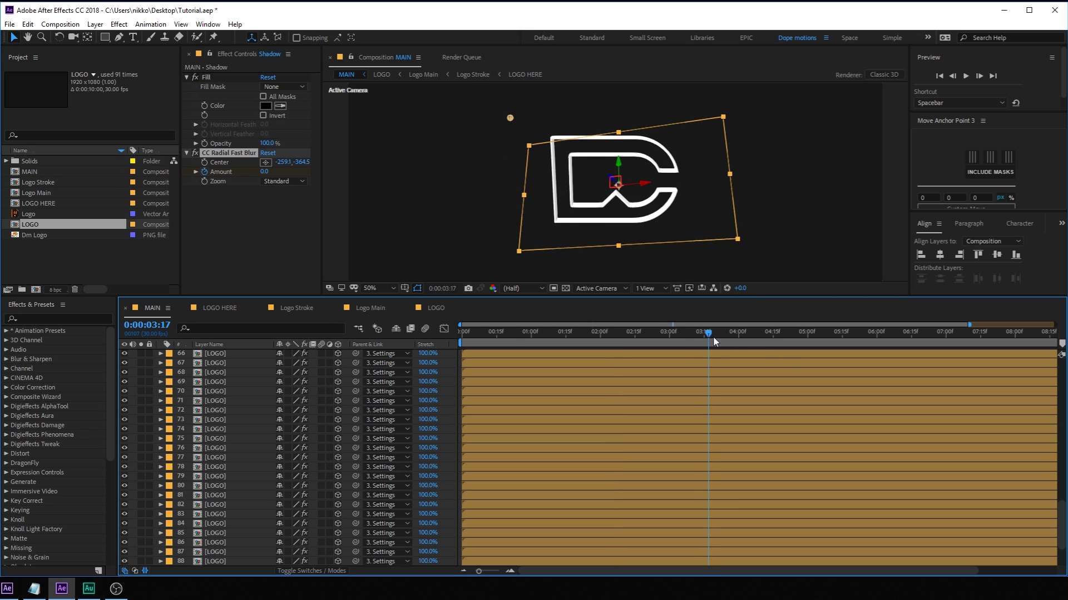
pyautogui.moveTo(714, 341); pyautogui.dragTo(716, 341)
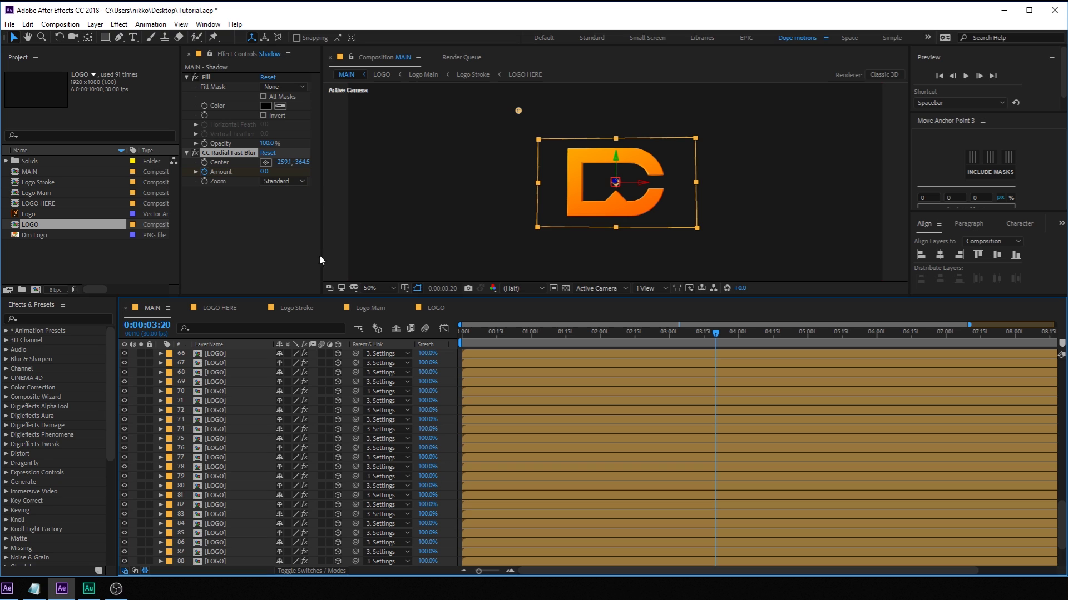
pyautogui.scroll(-3, 264, 504)
pyautogui.click(221, 552)
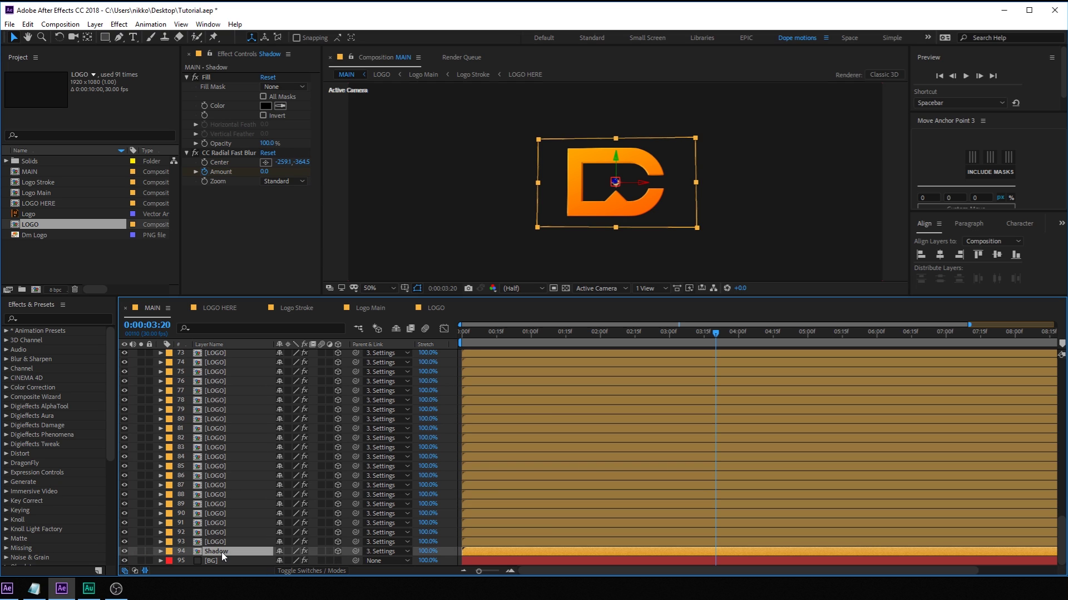
pyautogui.press('u')
pyautogui.moveTo(631, 556); pyautogui.dragTo(618, 566)
pyautogui.hotkey('ctrl', 'c')
pyautogui.hotkey('ctrl', 'v')
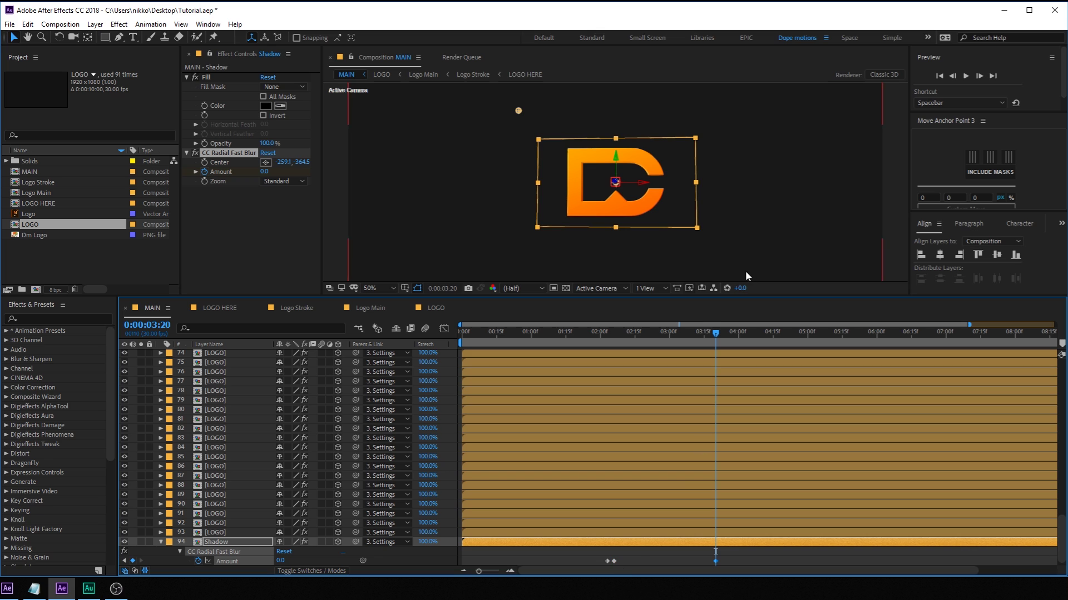
# Keyframe the Shadow blur Amount at 80 at 0:00:03:27
pyautogui.moveTo(715, 332); pyautogui.dragTo(732, 333)
pyautogui.click(263, 172)
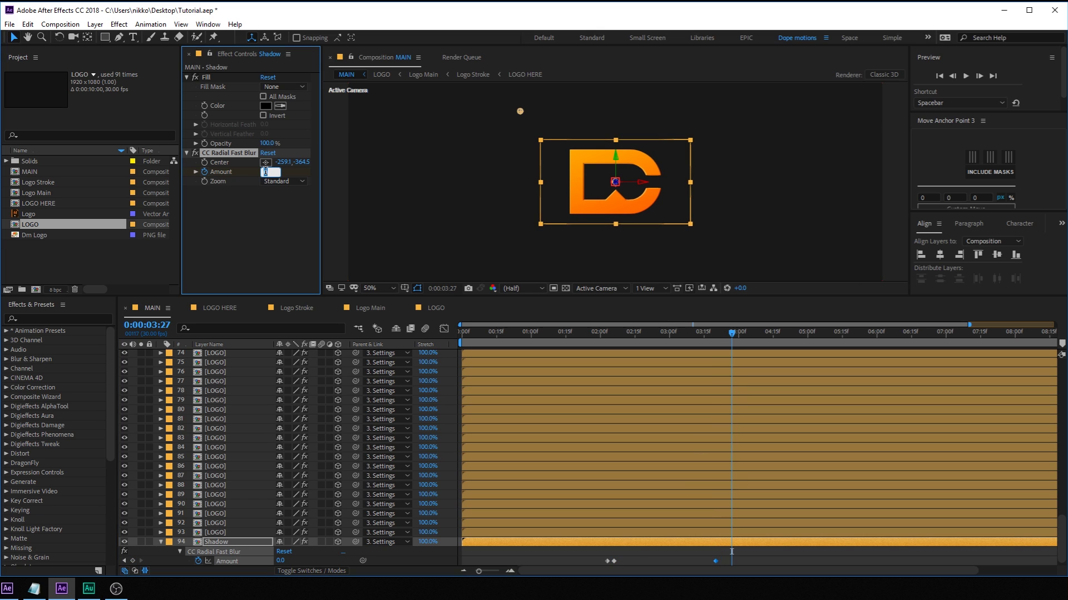
pyautogui.write('80')
pyautogui.press('Return')
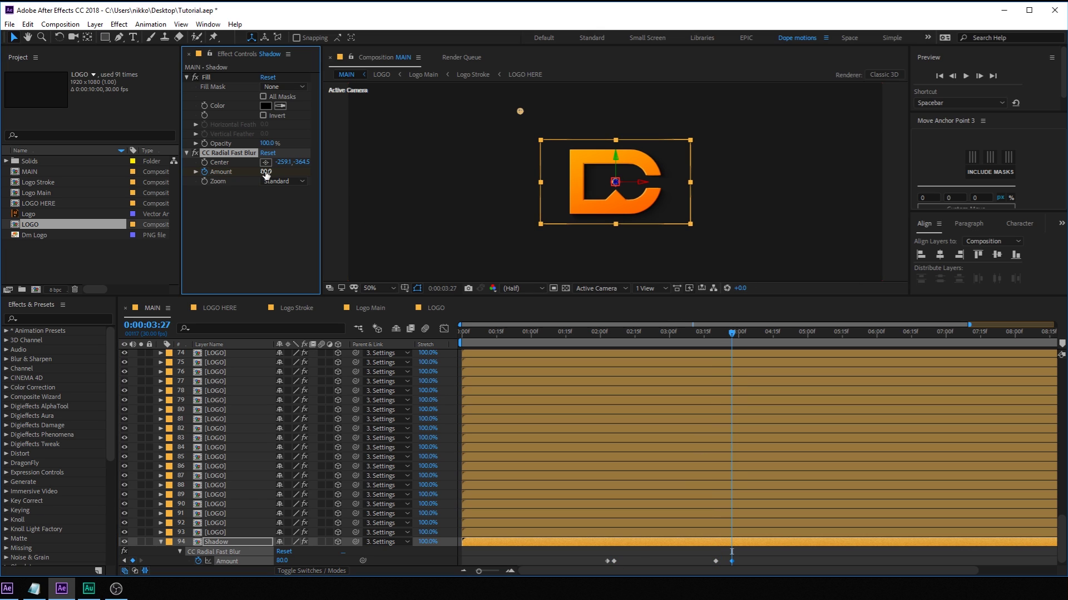
# Apply Easy Ease to all four Shadow blur Amount keyframes, collapse the layer and scrub through the animation to check the shadow
pyautogui.click(699, 338)
pyautogui.moveTo(714, 342); pyautogui.dragTo(747, 341)
pyautogui.moveTo(598, 558); pyautogui.dragTo(782, 570)
pyautogui.press('F9')
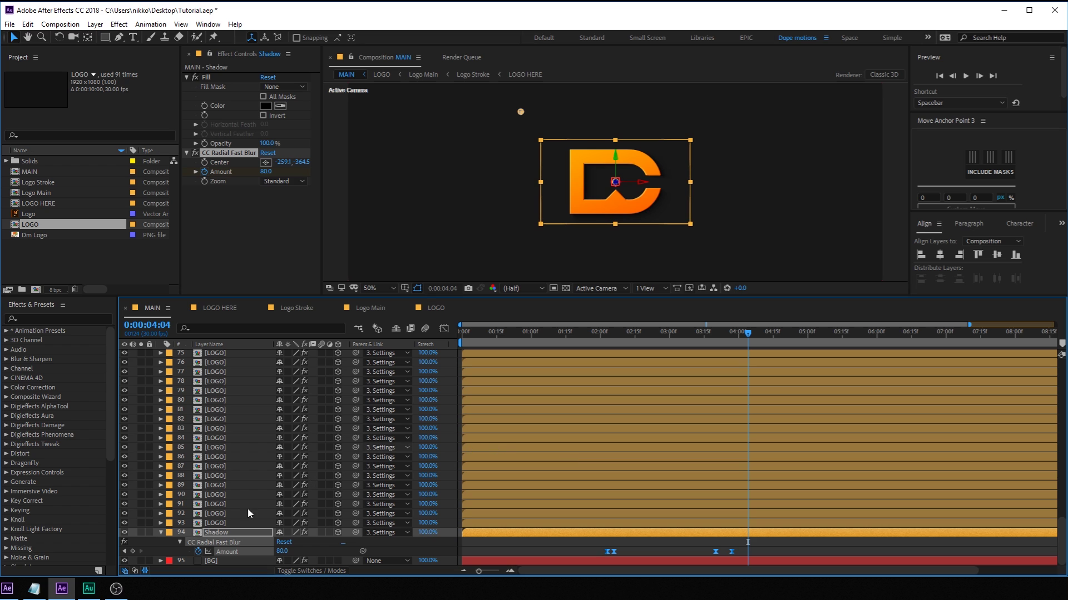
pyautogui.click(161, 533)
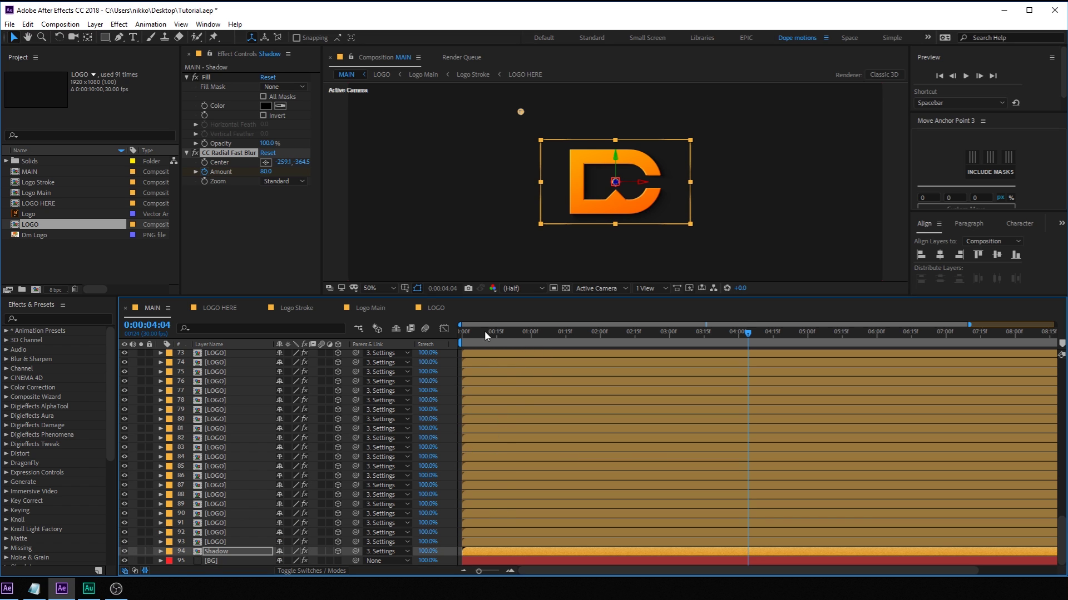
pyautogui.moveTo(492, 333); pyautogui.dragTo(670, 349)
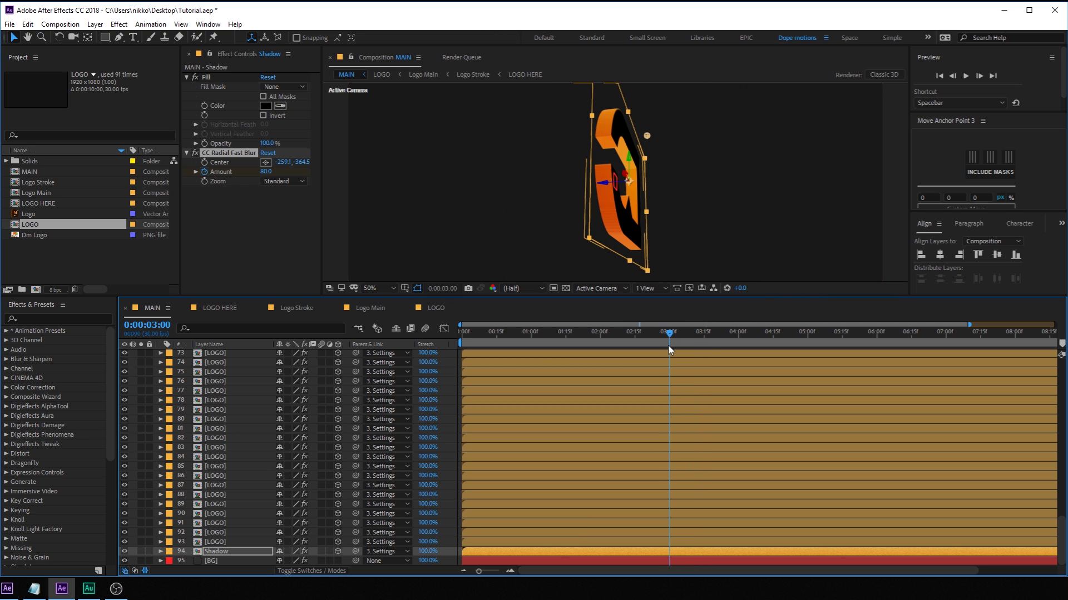
# Reveal Shadow's keyframed properties and cut all four CC Radial Fast Blur Amount keyframes
pyautogui.click(235, 552)
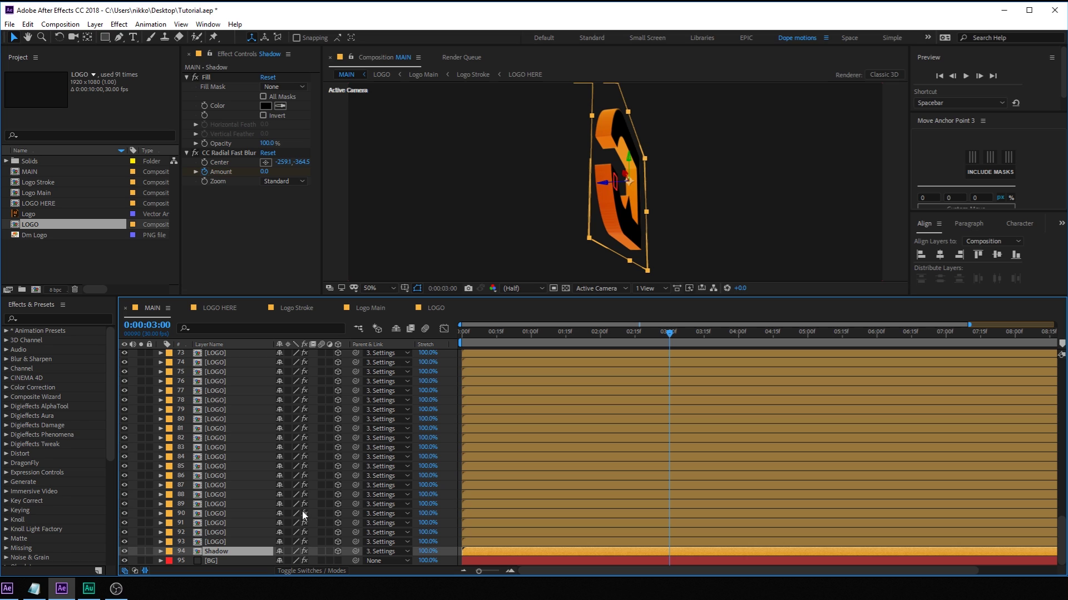
pyautogui.press('t')
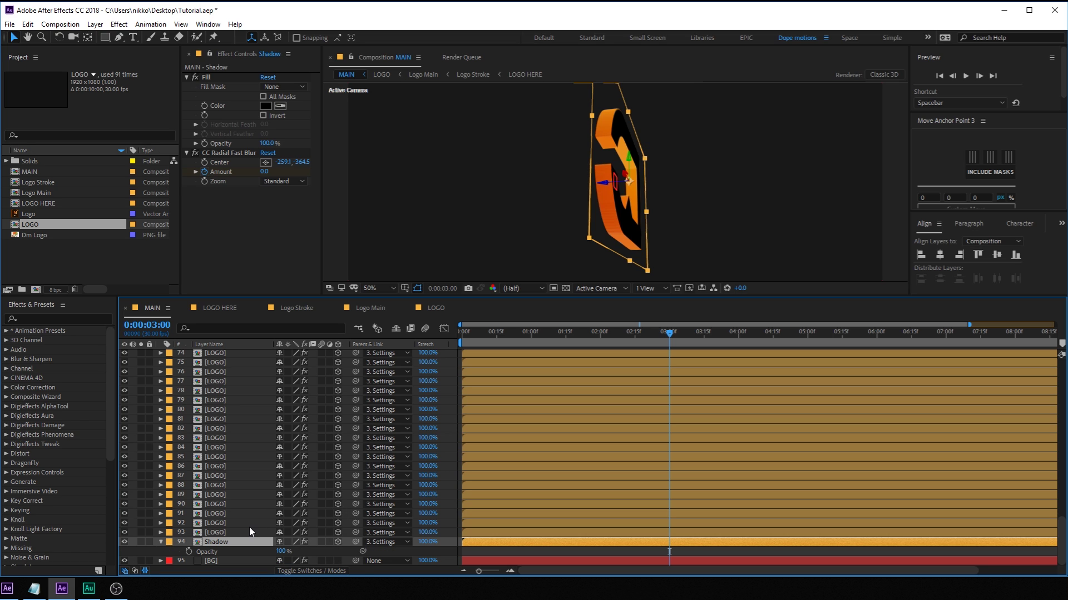
pyautogui.press('u')
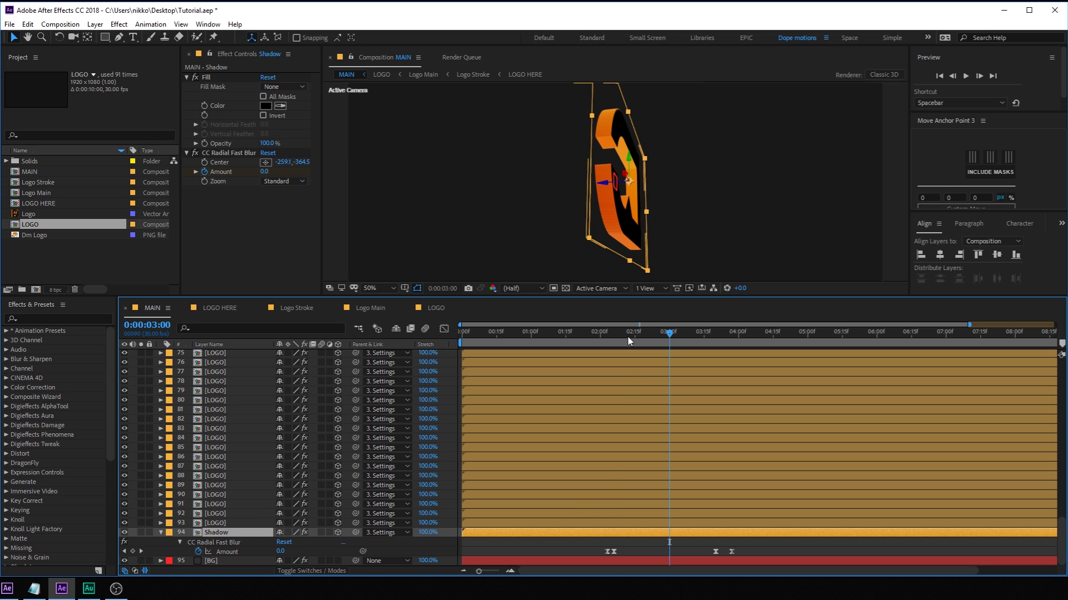
pyautogui.moveTo(606, 553); pyautogui.dragTo(789, 552)
pyautogui.press('Delete')
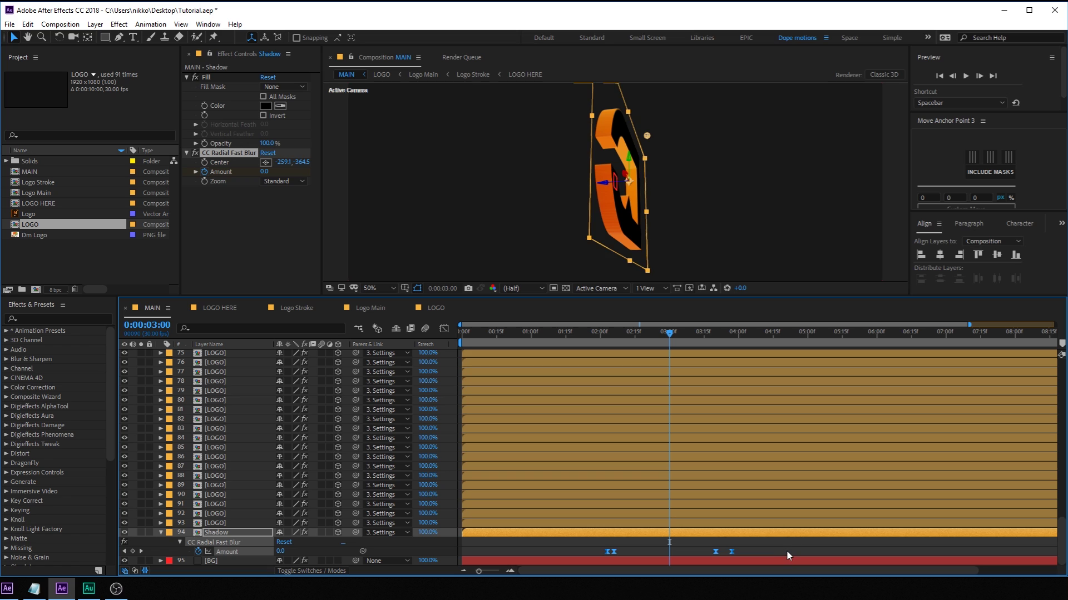
# Paste the four cut Amount keyframes onto Shadow's Opacity starting at 0:00:02:01, then preview the animation from 0:00:00:24
pyautogui.click(597, 334)
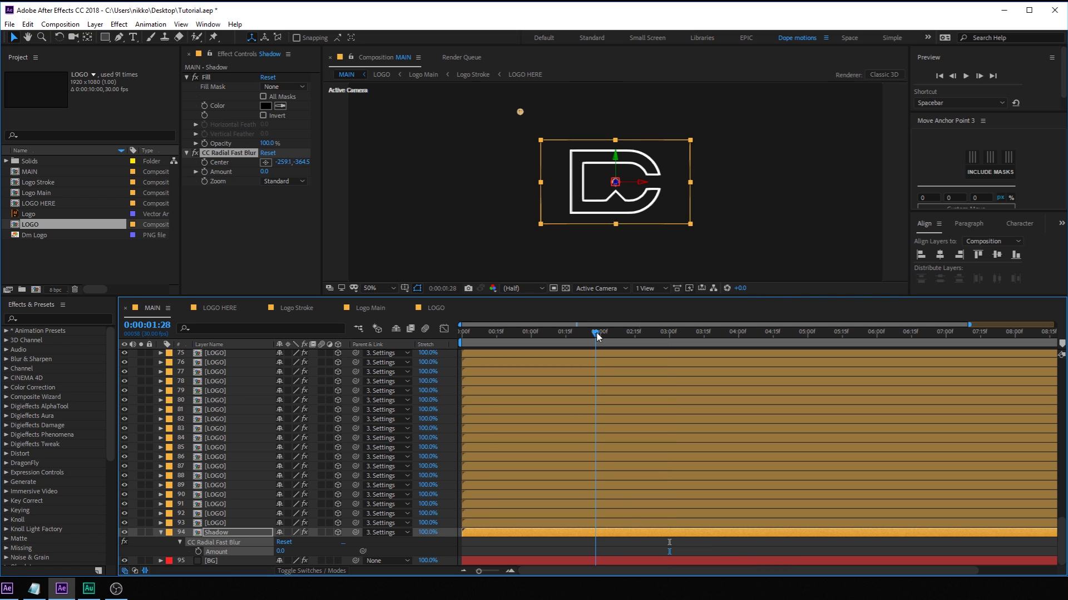
pyautogui.moveTo(597, 335); pyautogui.dragTo(605, 337)
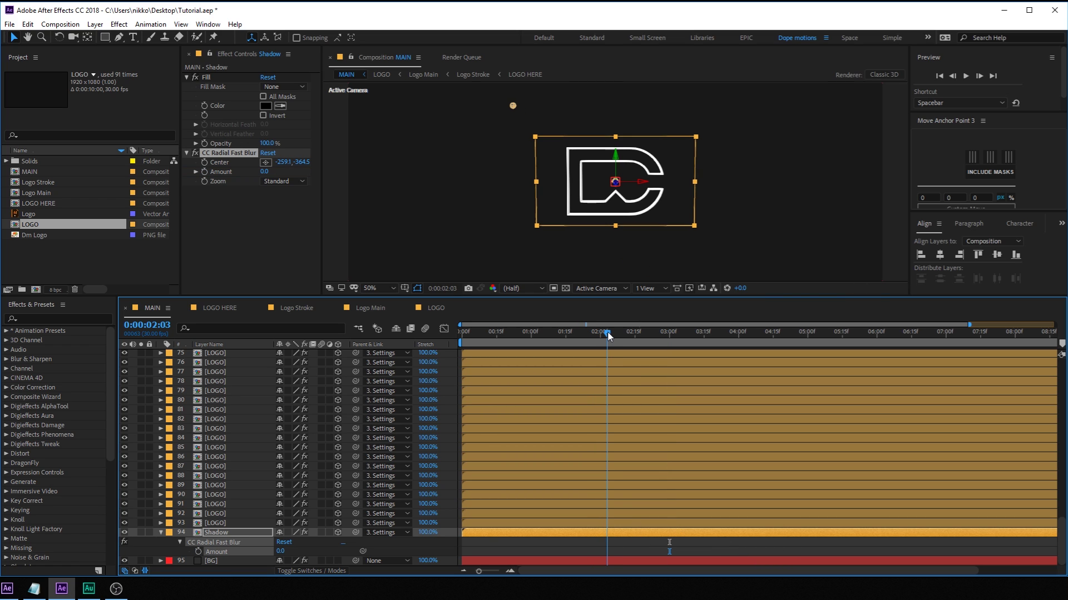
pyautogui.press('pageup')
pyautogui.click(216, 532)
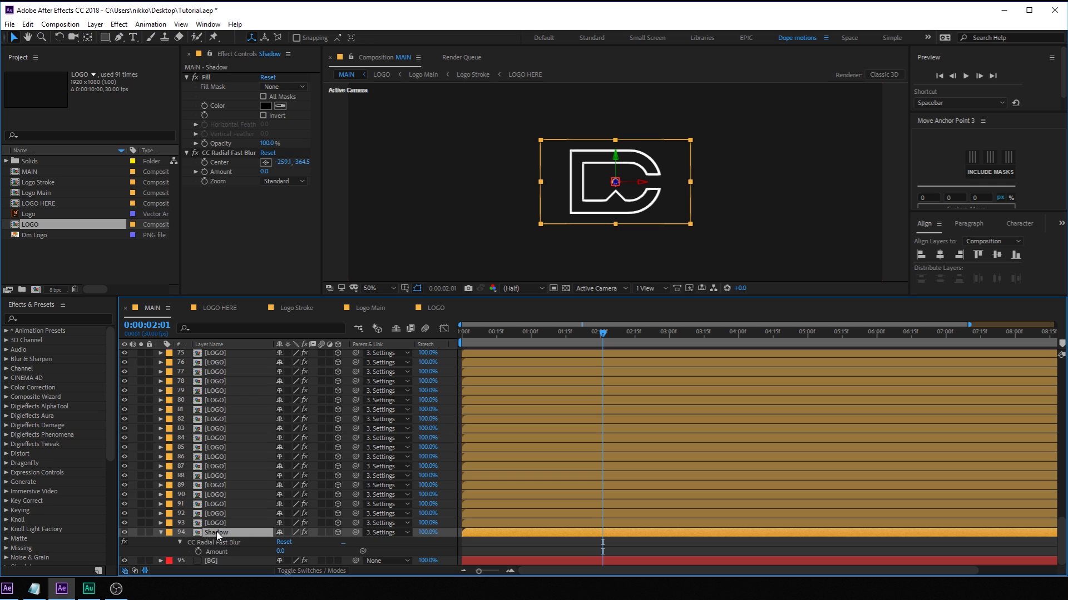
pyautogui.press('t')
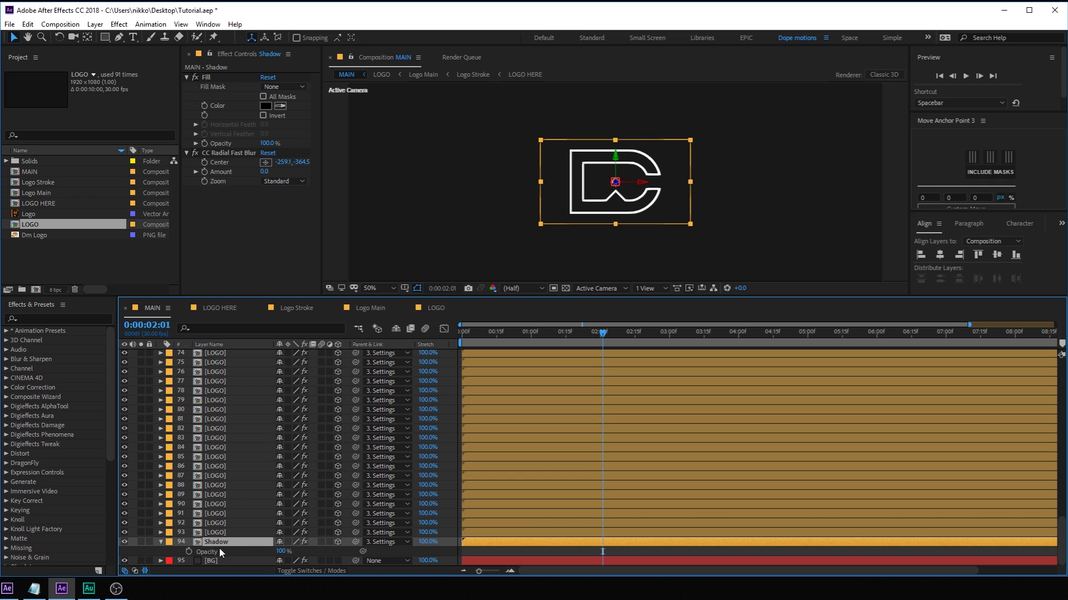
pyautogui.click(211, 552)
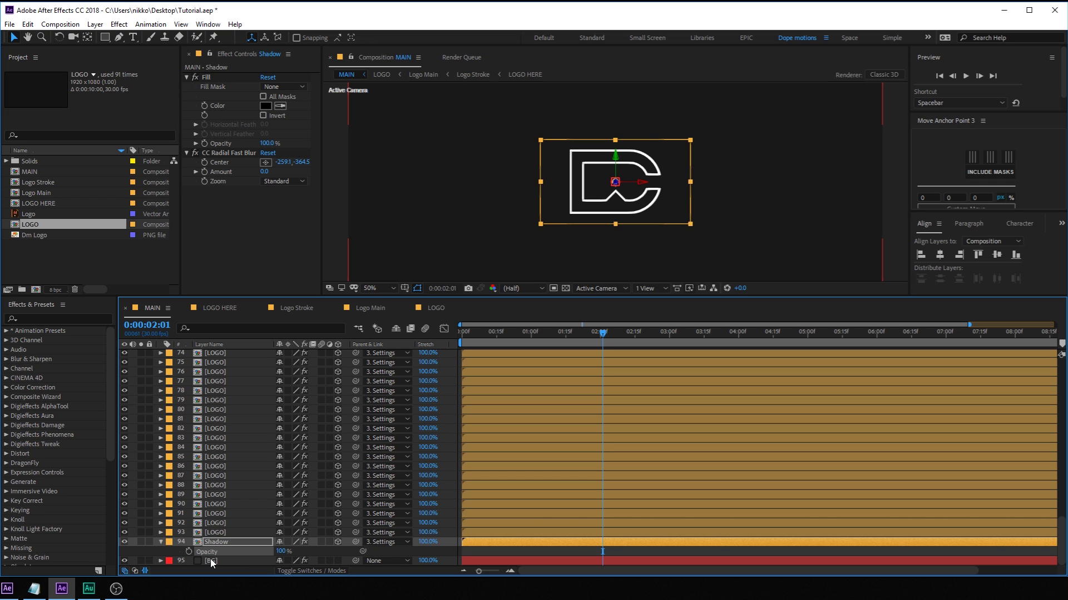
pyautogui.hotkey('ctrl', 'v')
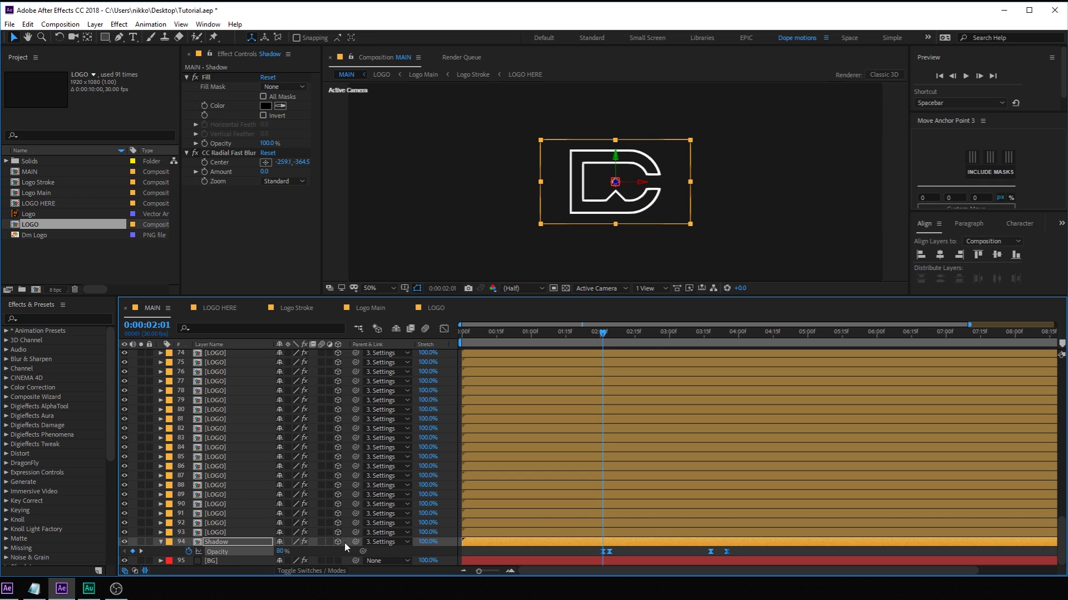
pyautogui.click(589, 553)
pyautogui.moveTo(609, 341); pyautogui.dragTo(517, 393)
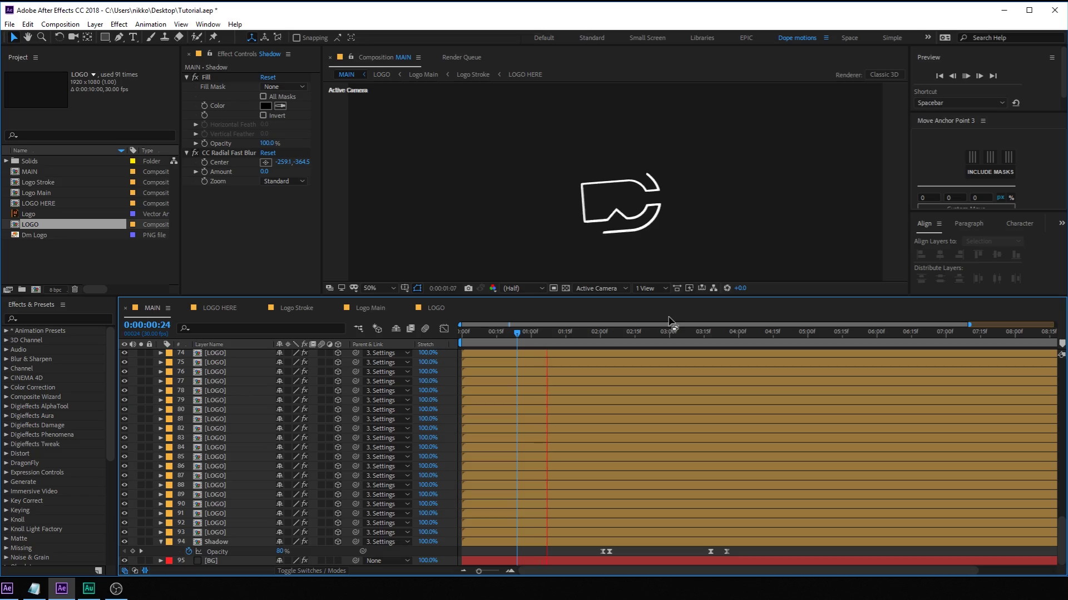